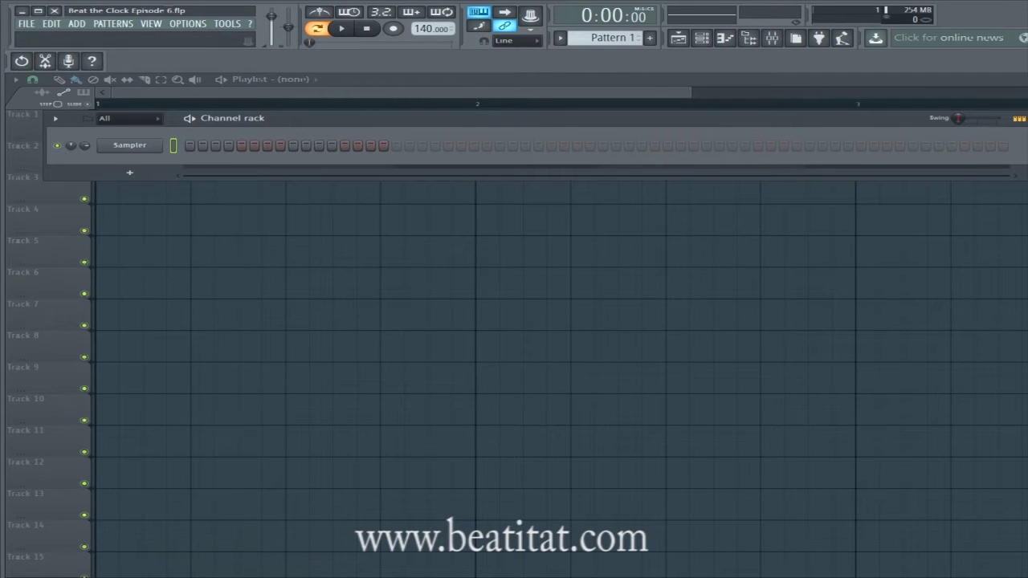
Step: Insert an Absynth 5 channel above the Sampler channel and load its Flashback preset
{"action": "right_click", "coordinate": [159, 144]}
{"action": "mouse_move", "coordinate": [185, 201]}
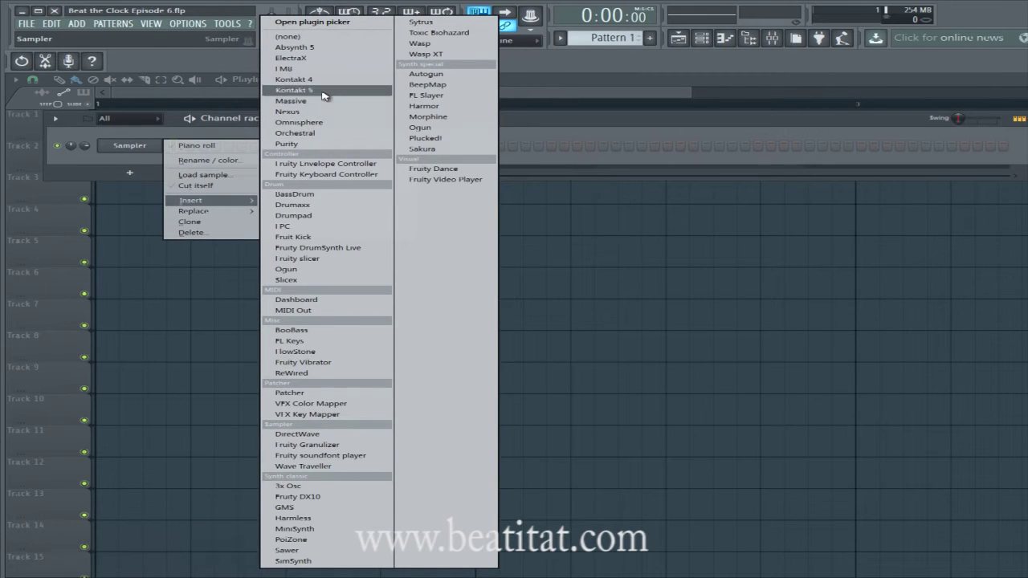
{"action": "left_click", "coordinate": [321, 47]}
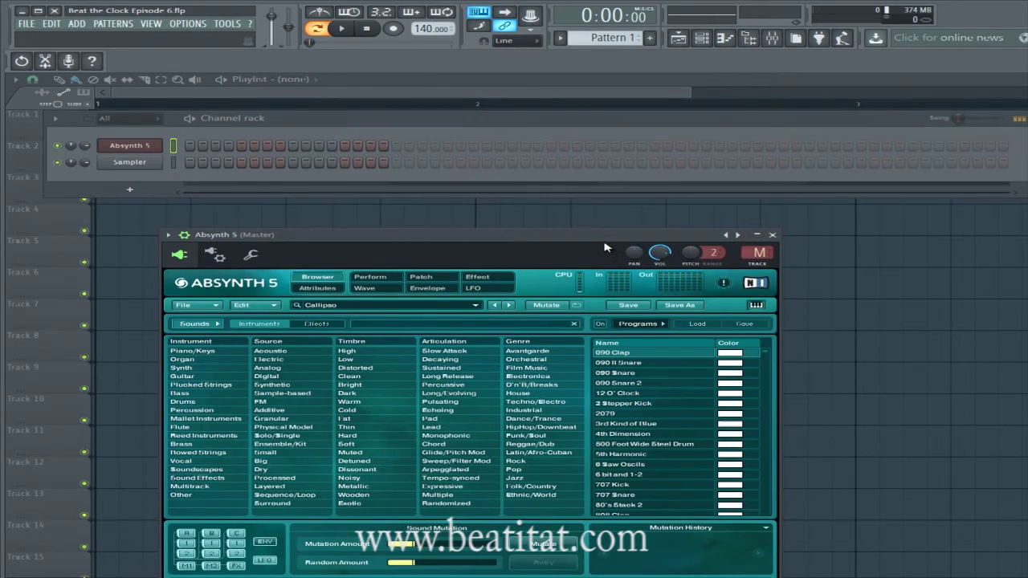
{"action": "scroll", "coordinate": [697, 260], "scroll_direction": "down", "scroll_amount": 5}
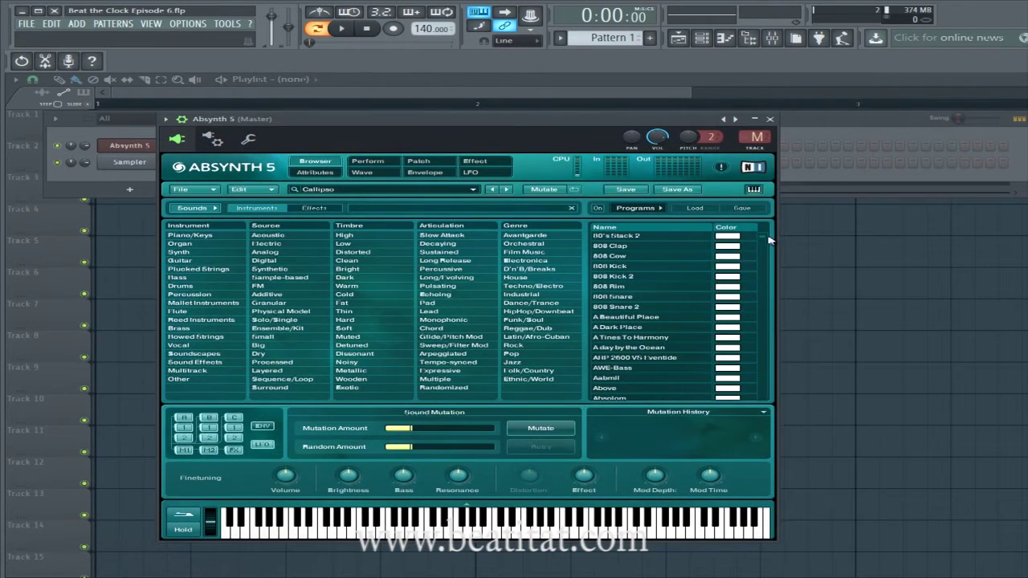
{"action": "scroll", "coordinate": [769, 239], "scroll_direction": "down", "scroll_amount": 15}
{"action": "left_click", "coordinate": [675, 302]}
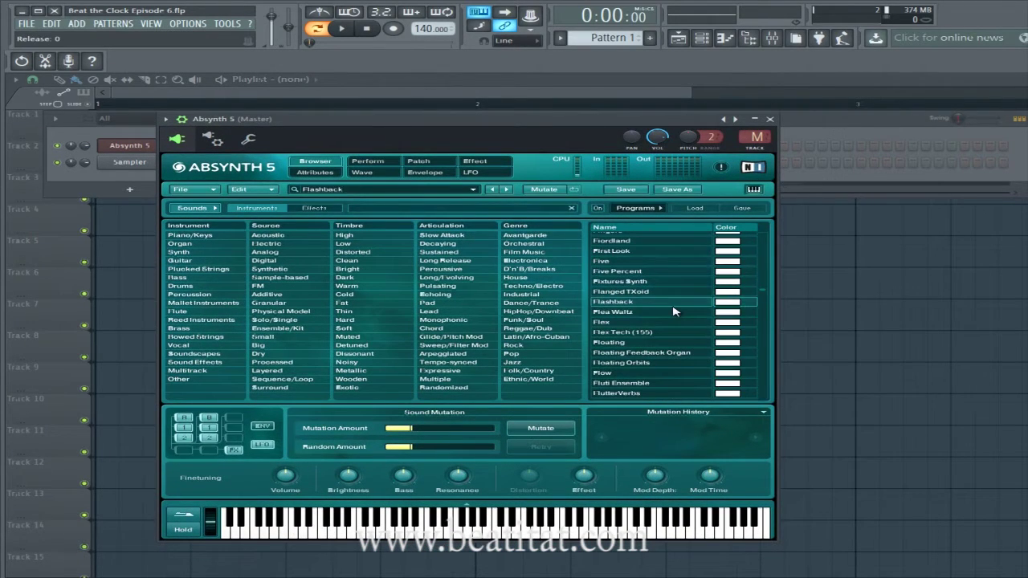
Step: Enter a four-note melody for Absynth 5 in bar 1 of the piano roll, with G5, G#5, F5 and D5 on successive beats
{"action": "right_click", "coordinate": [145, 145]}
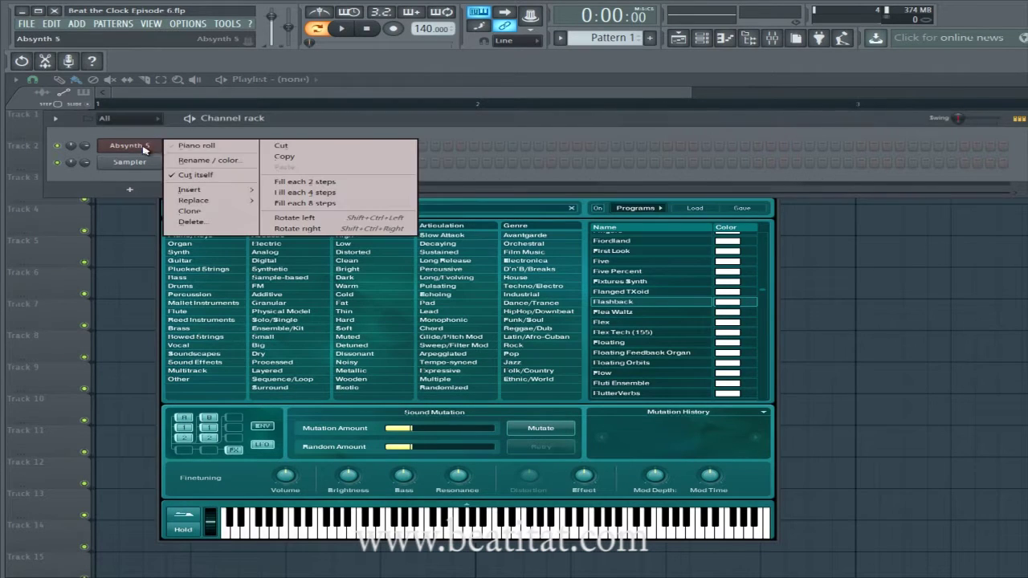
{"action": "left_click", "coordinate": [173, 147]}
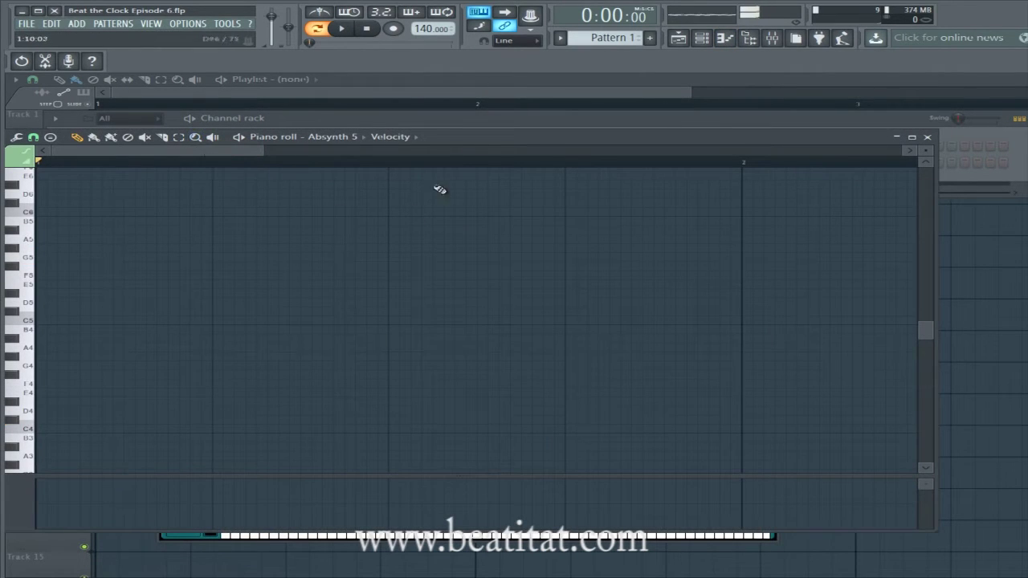
{"action": "left_click", "coordinate": [69, 267]}
{"action": "right_click", "coordinate": [80, 268]}
{"action": "left_click", "coordinate": [49, 258]}
{"action": "left_click", "coordinate": [216, 249]}
{"action": "left_click", "coordinate": [392, 284]}
{"action": "right_click", "coordinate": [424, 286]}
{"action": "left_click", "coordinate": [400, 285]}
{"action": "right_click", "coordinate": [399, 284]}
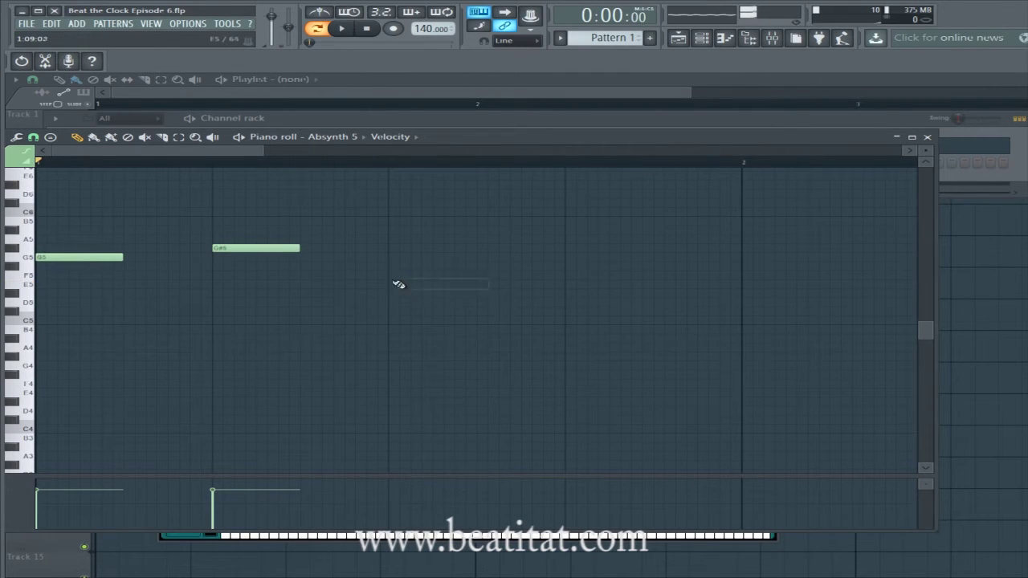
{"action": "left_click", "coordinate": [395, 278]}
{"action": "left_click", "coordinate": [570, 303]}
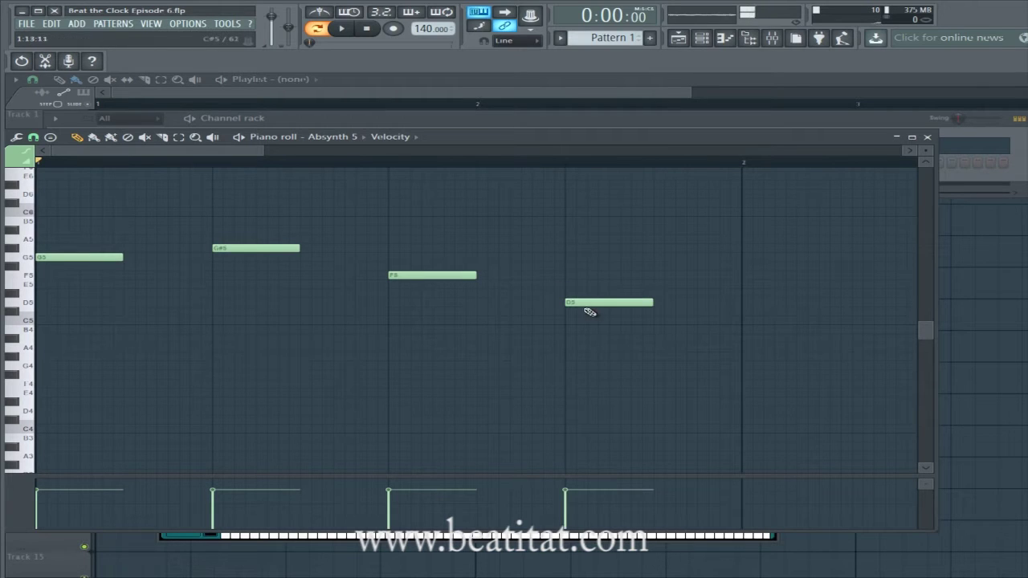
Step: Play back the four-note melody and set the project tempo to 100 BPM
{"action": "key", "text": "space"}
{"action": "scroll", "coordinate": [577, 302], "scroll_direction": "down", "scroll_amount": 1}
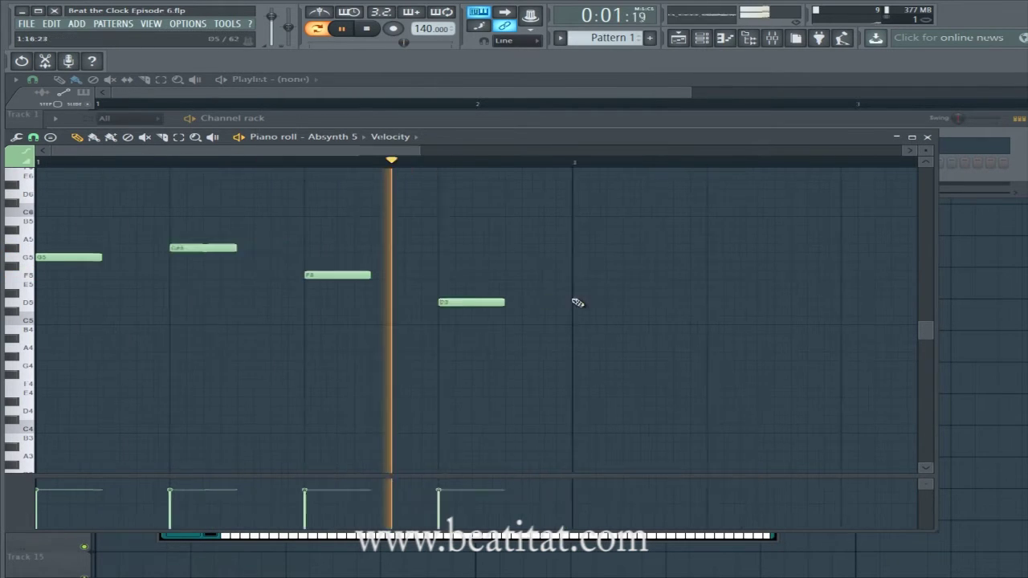
{"action": "scroll", "coordinate": [577, 302], "scroll_direction": "down", "scroll_amount": 1}
{"action": "key", "text": "space"}
{"action": "right_click", "coordinate": [420, 31]}
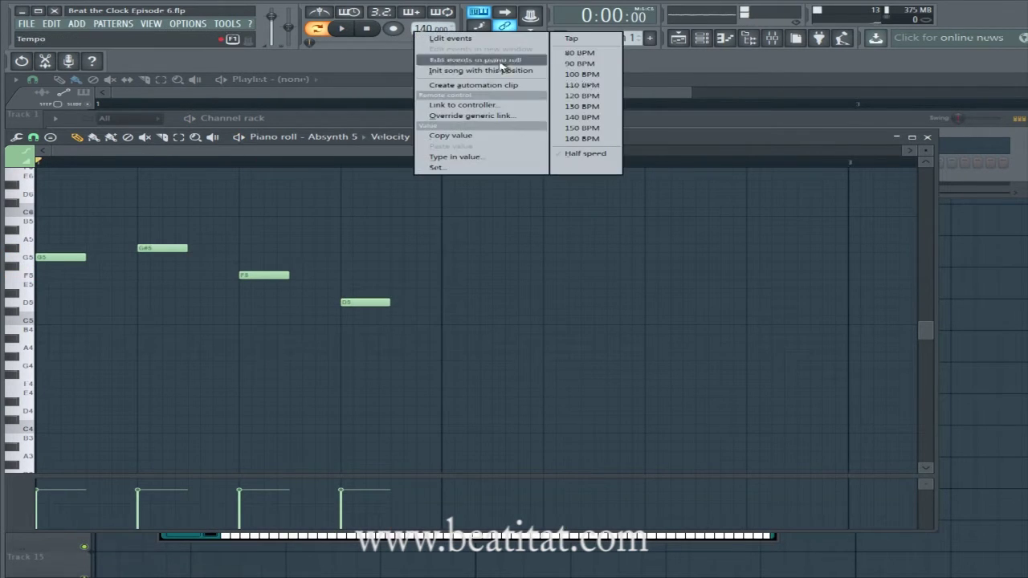
{"action": "left_click", "coordinate": [602, 75]}
{"action": "key", "text": "space"}
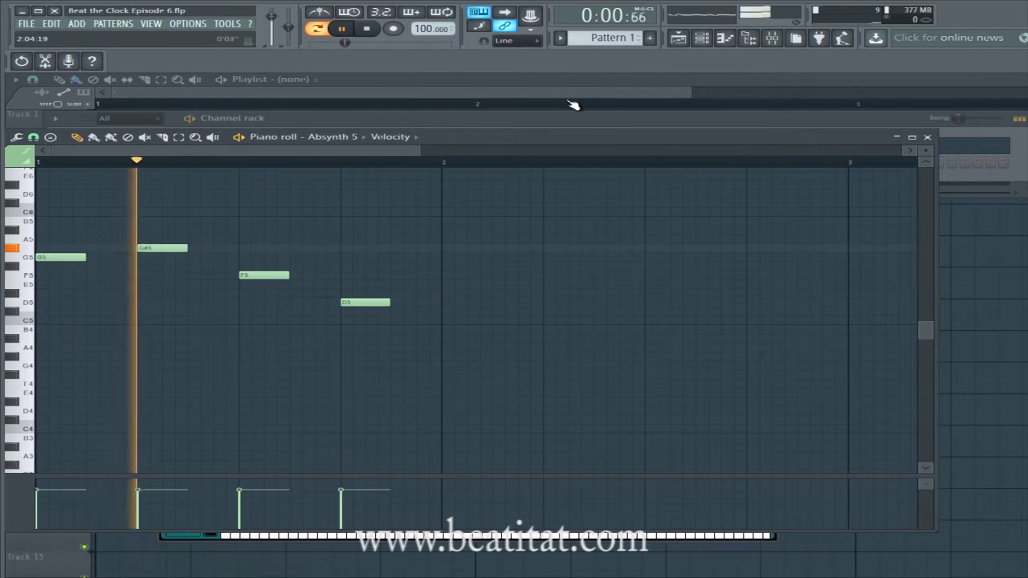
Step: Duplicate the four melody notes from bar 1 into bar 2 and start a short playback check
{"action": "key", "text": "ctrl+a"}
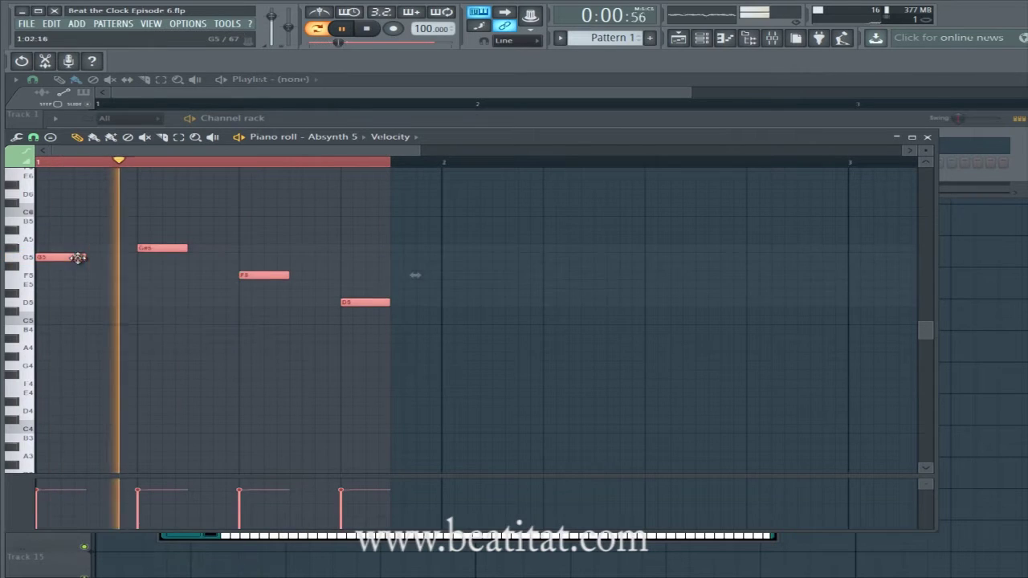
{"action": "key", "text": "ctrl+b"}
{"action": "key", "text": "space"}
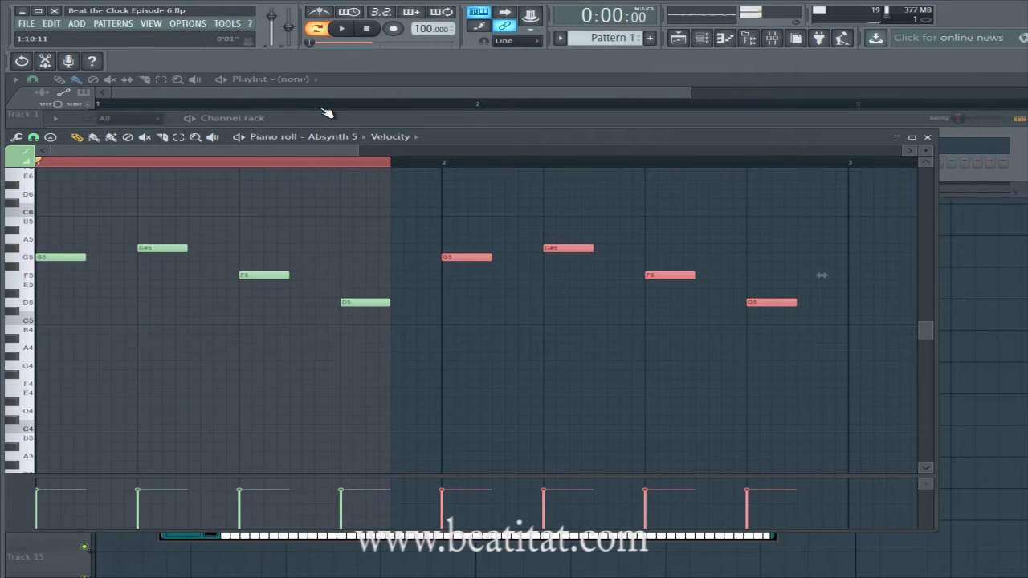
{"action": "key", "text": "space"}
{"action": "key", "text": "space"}
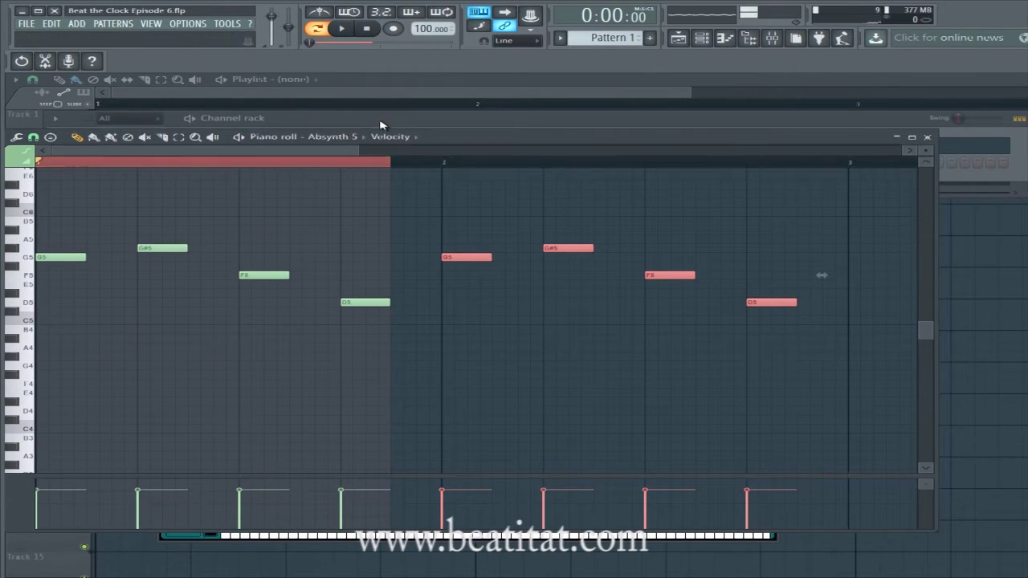
Step: Rename the Absynth 5 channel as Bells Synth
{"action": "left_click", "coordinate": [380, 125]}
{"action": "right_click", "coordinate": [161, 143]}
{"action": "left_click", "coordinate": [190, 159]}
{"action": "type", "text": "Bel"}
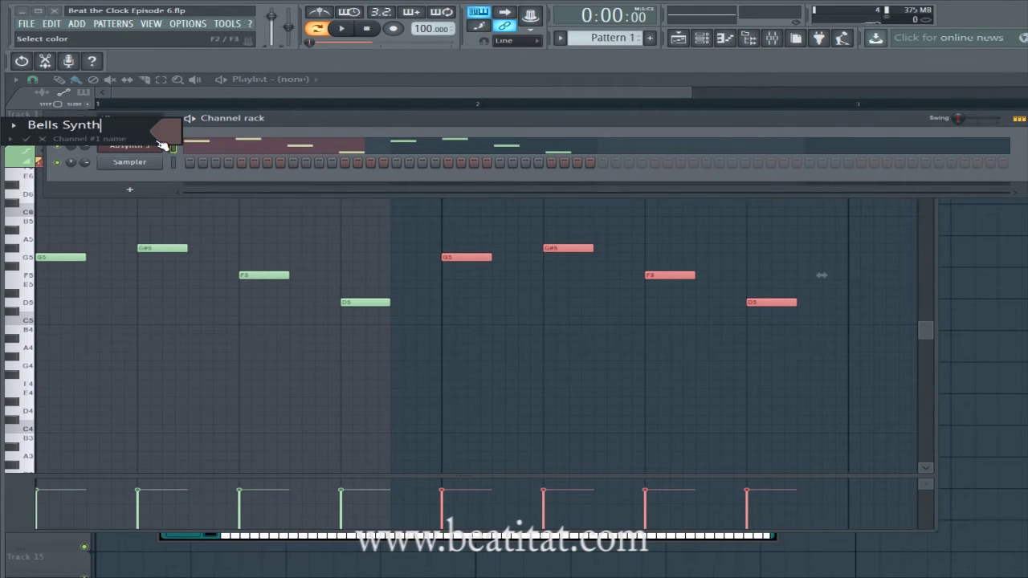
{"action": "type", "text": "ls Synth"}
{"action": "key", "text": "Return"}
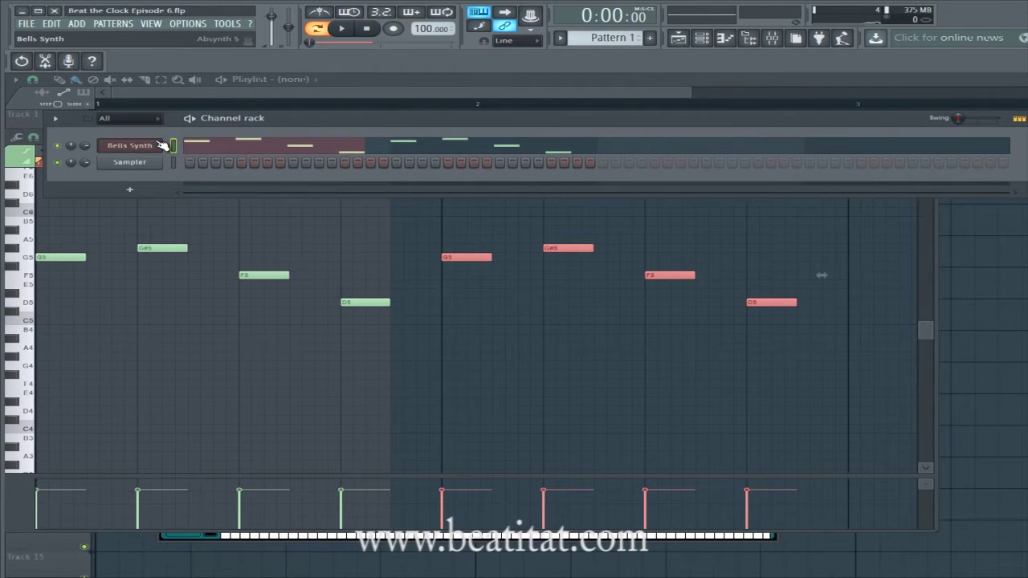
Step: Copy all the melody notes of bars 1 and 2 to bars 3 and 4 in the piano roll
{"action": "left_click", "coordinate": [629, 385]}
{"action": "scroll", "coordinate": [271, 229], "scroll_direction": "down", "scroll_amount": 3, "text": "ctrl"}
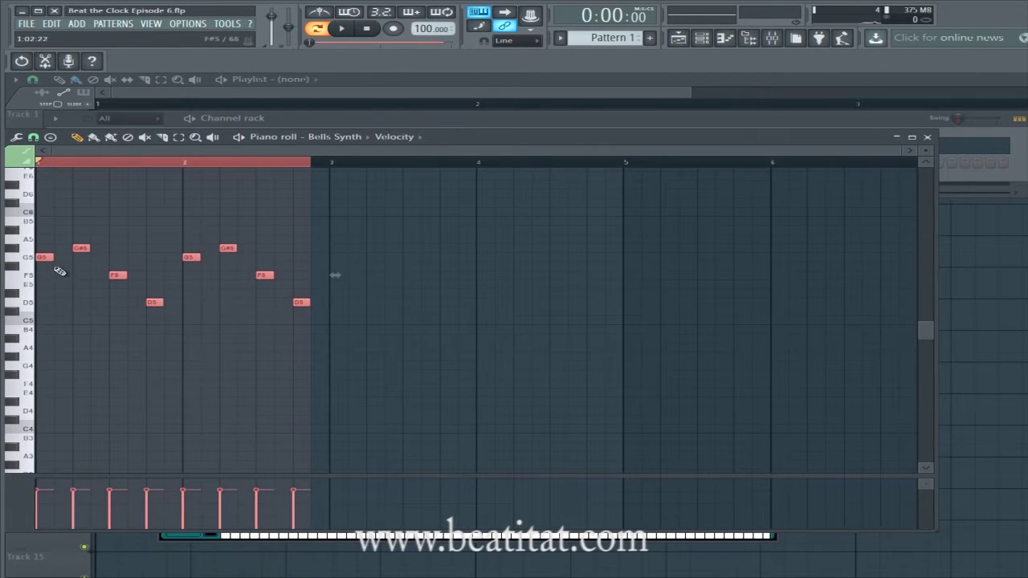
{"action": "mouse_move", "coordinate": [43, 261]}
{"action": "left_mouse_down", "text": "shift"}
{"action": "mouse_move", "coordinate": [347, 269]}
{"action": "mouse_move", "coordinate": [339, 270]}
{"action": "left_mouse_up", "text": "shift"}
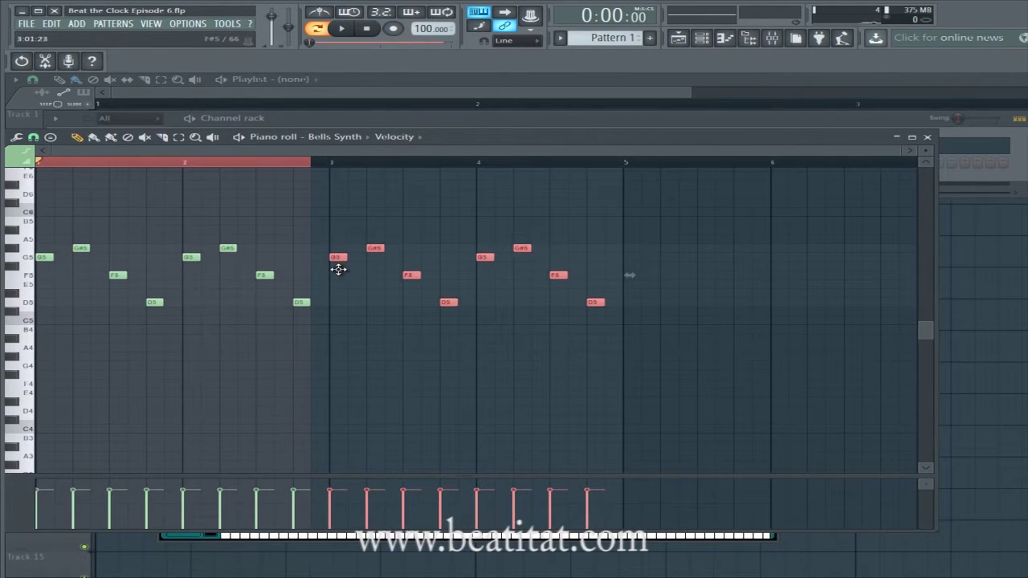
Step: Link the Bells Synth channel to mixer track 1 and lower that track's volume fader
{"action": "left_click", "coordinate": [386, 122]}
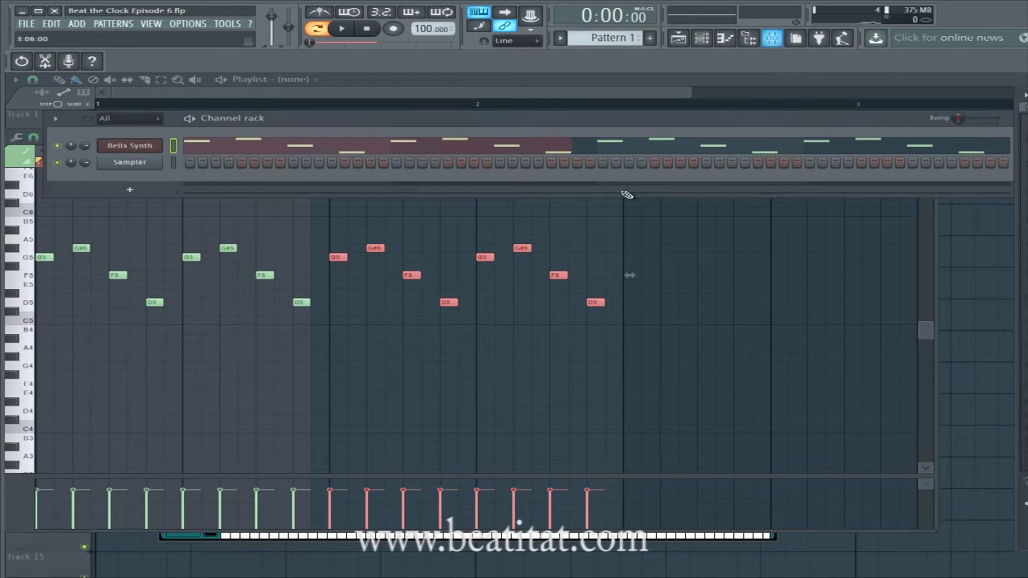
{"action": "key", "text": "F9"}
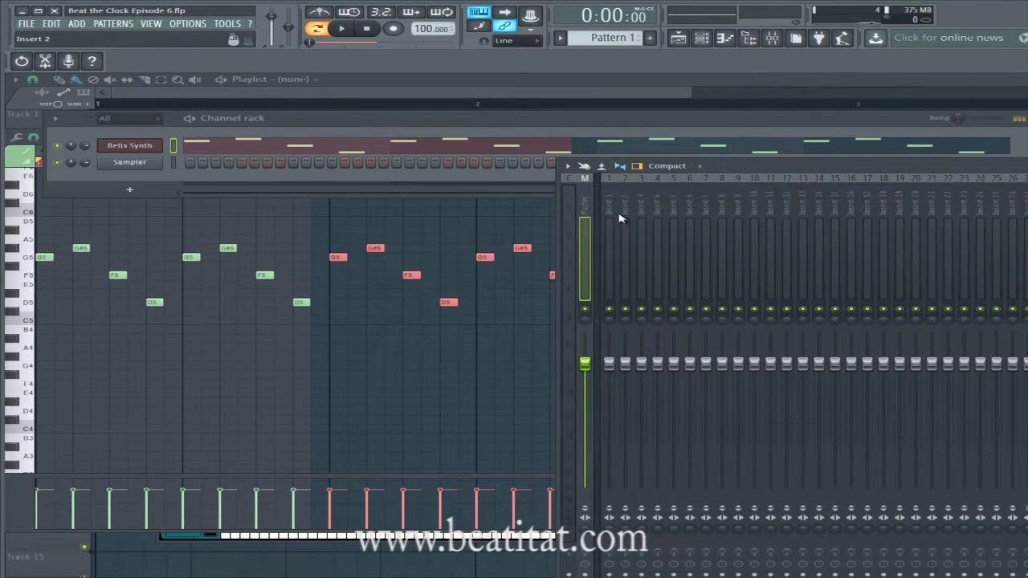
{"action": "right_click", "coordinate": [620, 218]}
{"action": "mouse_move", "coordinate": [666, 239]}
{"action": "left_click", "coordinate": [759, 239]}
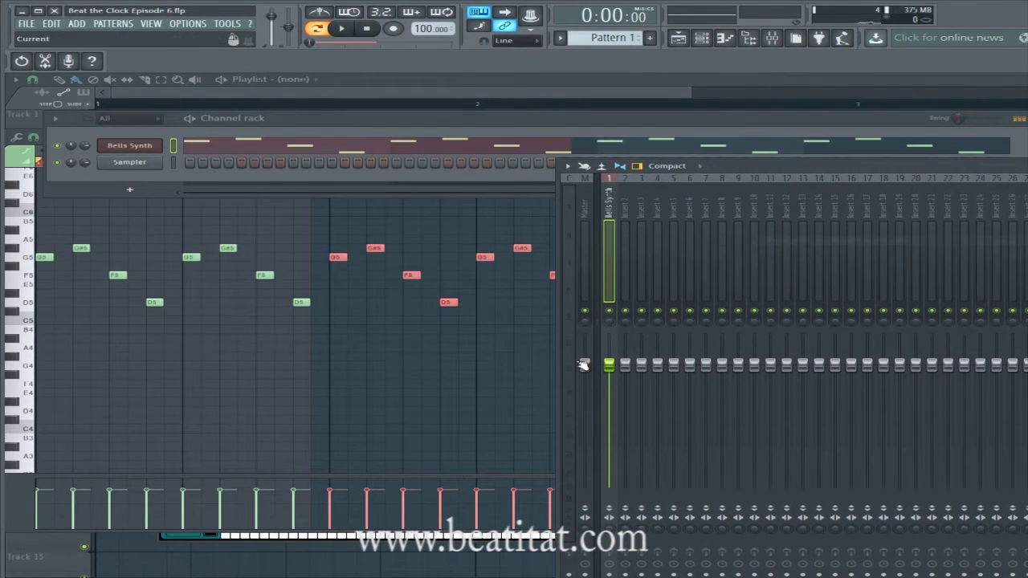
{"action": "left_click_drag", "start_coordinate": [610, 365], "coordinate": [602, 470]}
{"action": "key", "text": "space"}
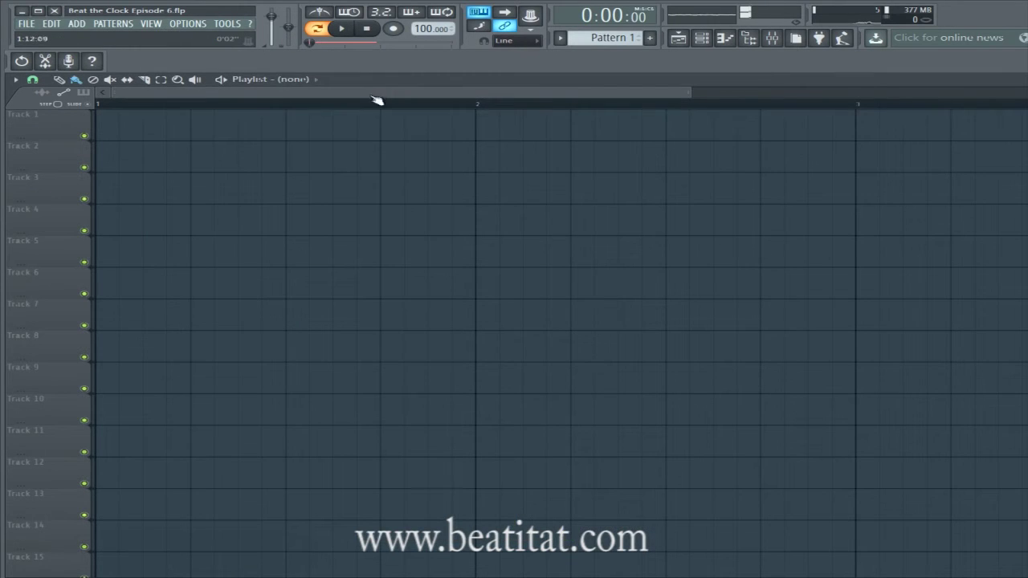
Step: Place Pattern 1 on playlist Track 1 at bar 1 and rename the pattern as Bells Synth
{"action": "left_click", "coordinate": [104, 122]}
{"action": "scroll", "coordinate": [398, 152], "scroll_direction": "down", "scroll_amount": 3}
{"action": "key", "text": "F2"}
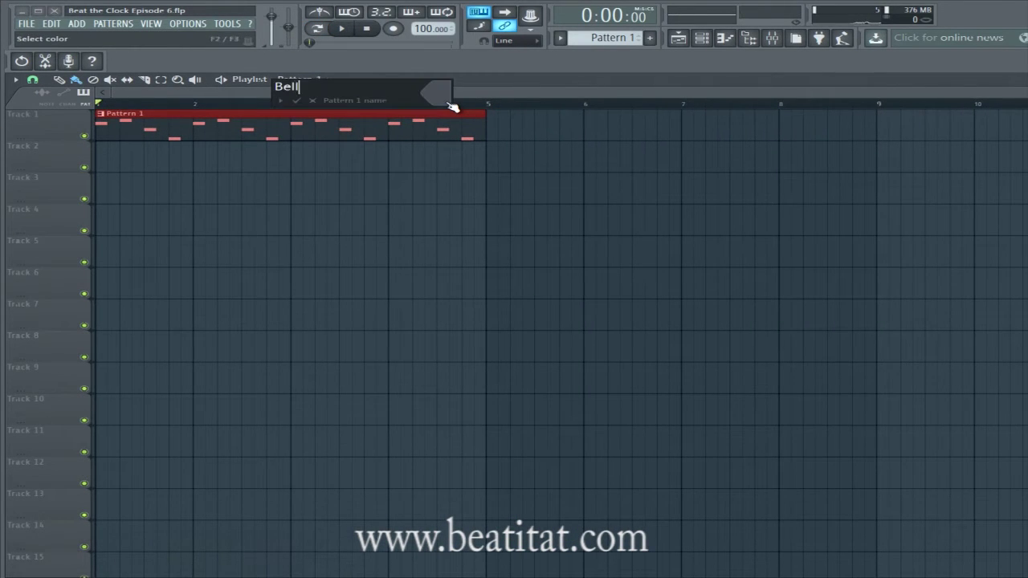
{"action": "type", "text": "Bells Synth"}
{"action": "key", "text": "Return"}
Step: Play the song and adjust the Bells Synth mixer track's volume to about 52%, keeping the current tempo
{"action": "key", "text": "space"}
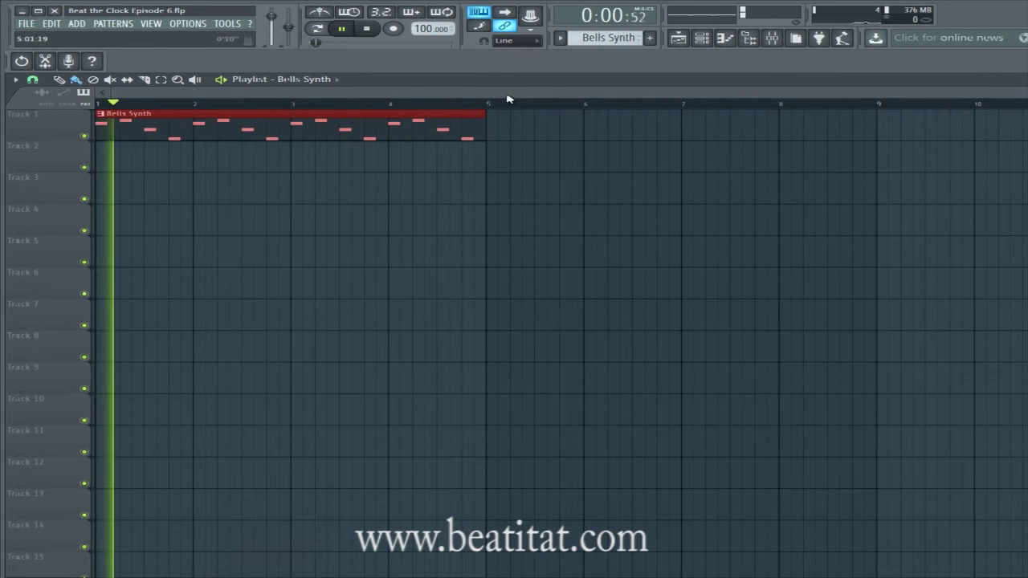
{"action": "left_click", "coordinate": [748, 38]}
{"action": "left_click_drag", "start_coordinate": [609, 412], "coordinate": [610, 430]}
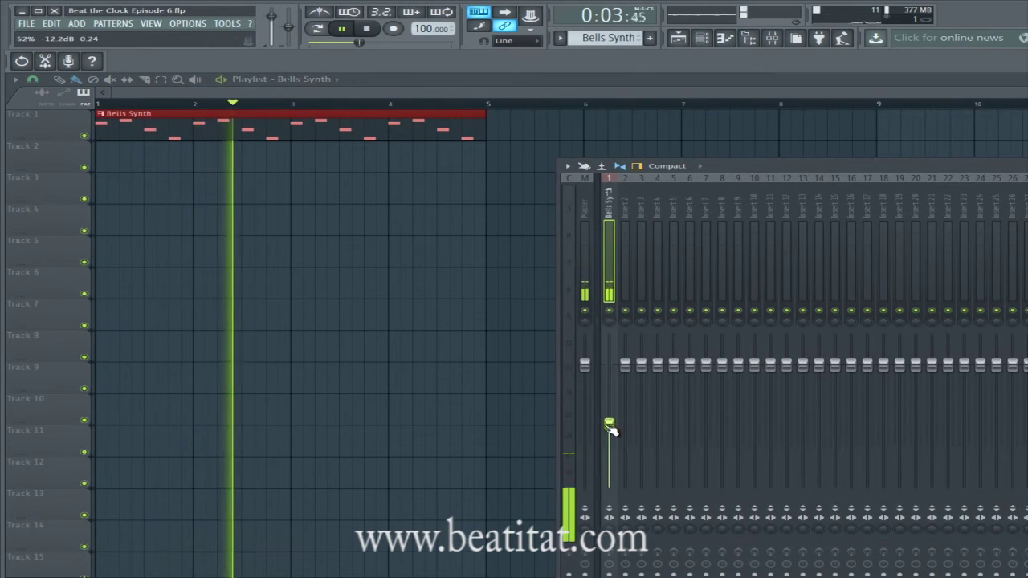
{"action": "right_click", "coordinate": [434, 29]}
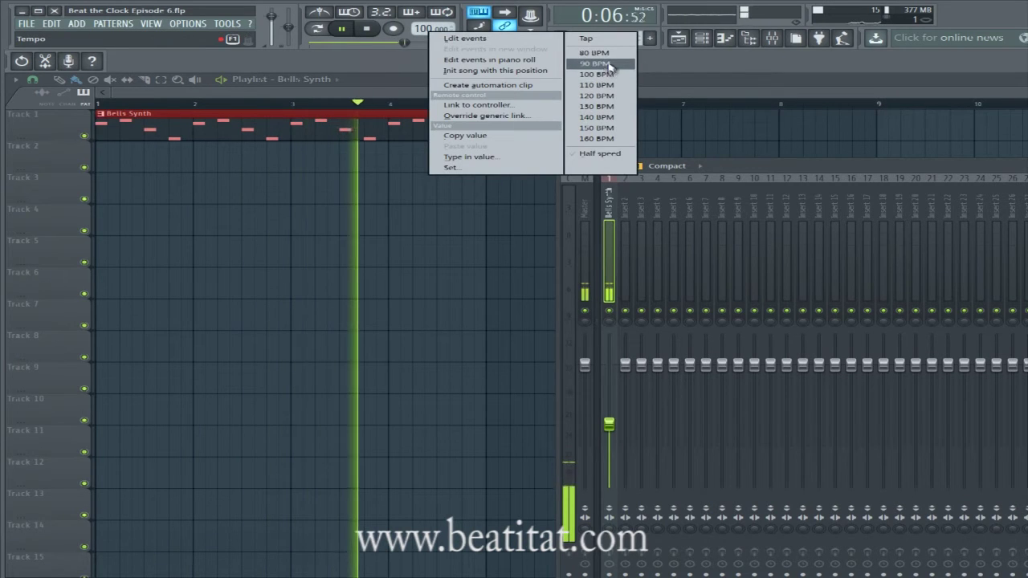
{"action": "left_click", "coordinate": [741, 68]}
Step: Create a new empty pattern, insert an FM8 channel above Bells Synth, and stop the playback
{"action": "left_click", "coordinate": [702, 38]}
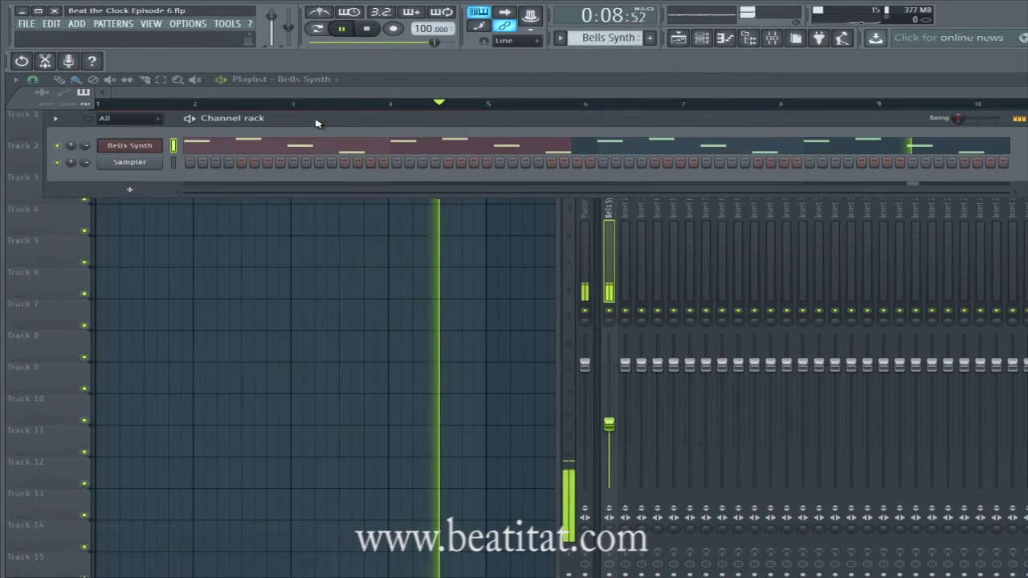
{"action": "key", "text": "F4"}
{"action": "right_click", "coordinate": [159, 142]}
{"action": "mouse_move", "coordinate": [193, 190]}
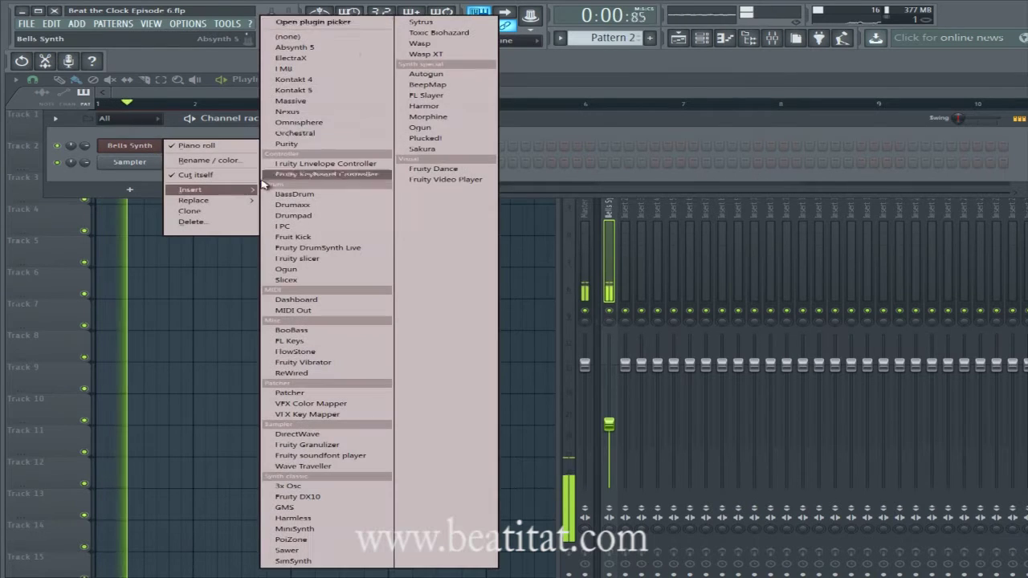
{"action": "left_click", "coordinate": [314, 69]}
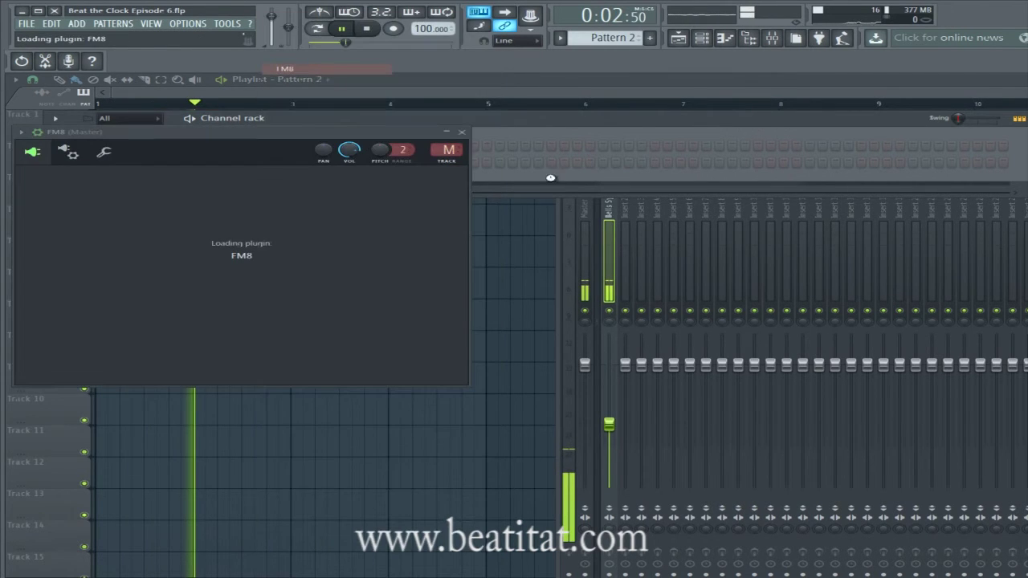
{"action": "key", "text": "space"}
Step: Load the Ame No Hayashi De program in FM8 and try it out with the channel's piano roll open
{"action": "scroll", "coordinate": [601, 335], "scroll_direction": "down", "scroll_amount": 10}
{"action": "double_click", "coordinate": [598, 356]}
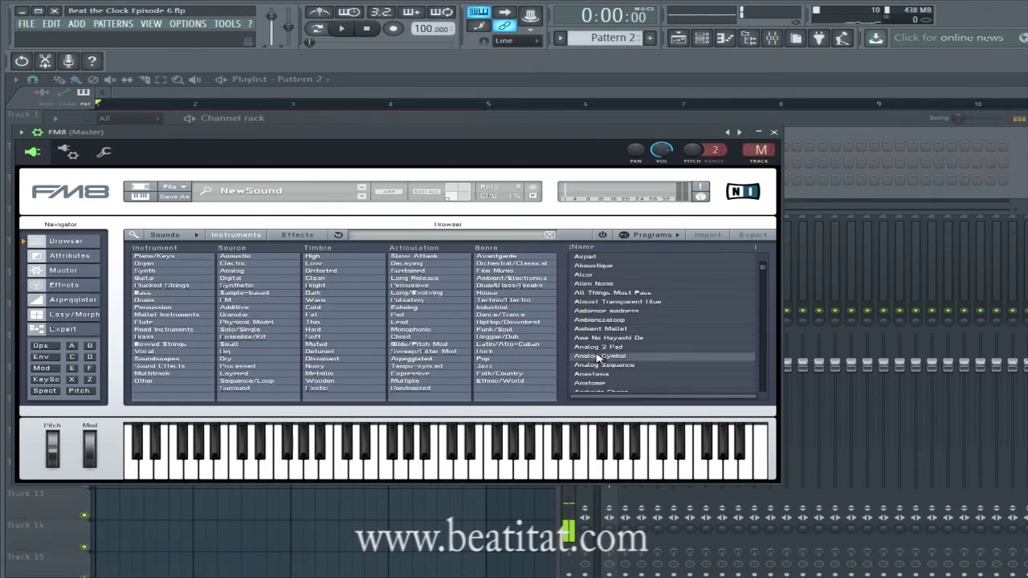
{"action": "left_click", "coordinate": [638, 339]}
{"action": "left_click_drag", "start_coordinate": [623, 131], "coordinate": [975, 147]}
{"action": "left_click", "coordinate": [129, 148]}
{"action": "right_click", "coordinate": [131, 151]}
{"action": "left_click", "coordinate": [185, 147]}
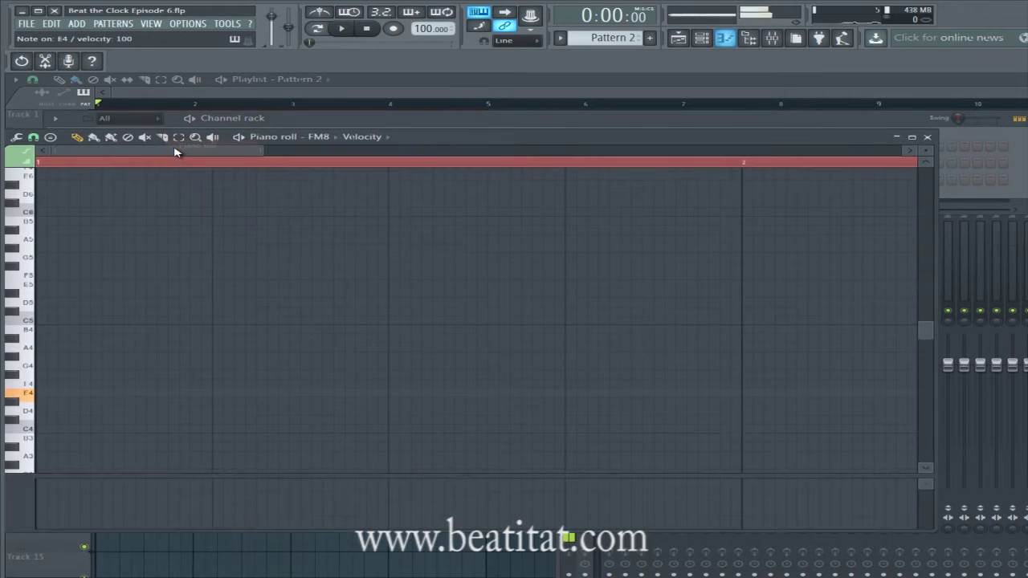
{"action": "key", "text": "F6"}
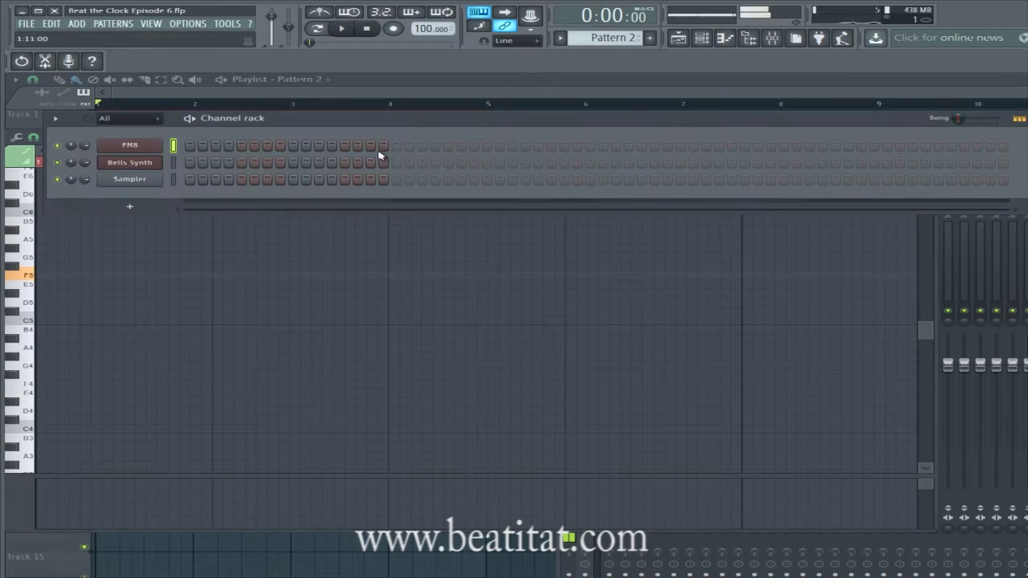
Step: Load the Anastasia program in FM8
{"action": "left_click", "coordinate": [150, 149]}
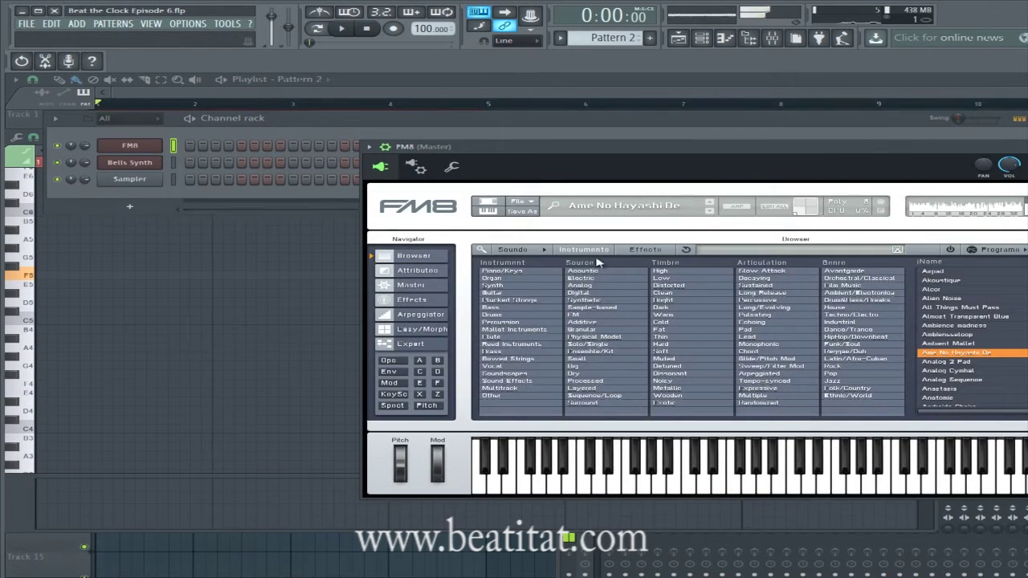
{"action": "left_click", "coordinate": [951, 390]}
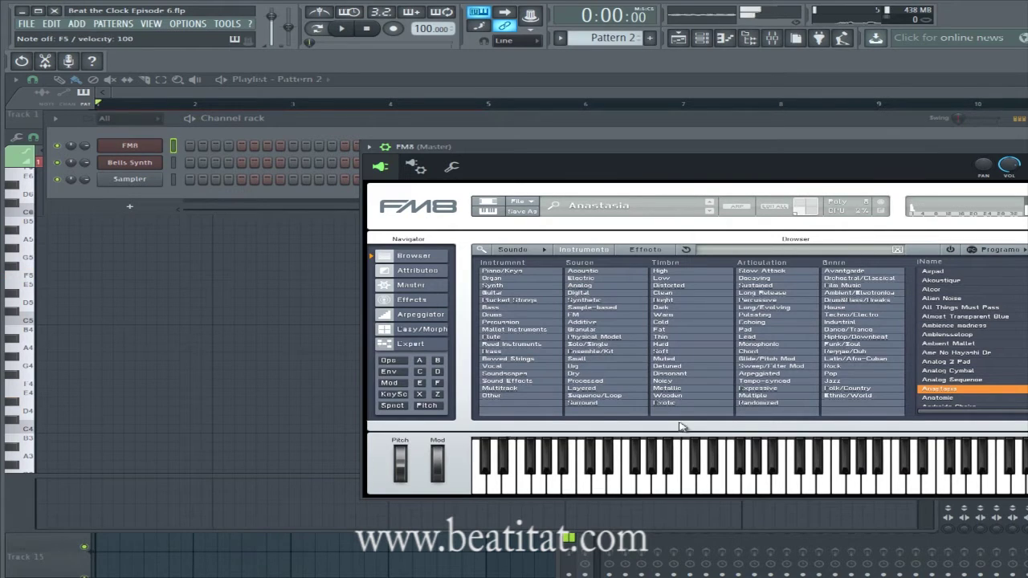
Step: In the FM8 piano roll, place a D4 note at the start of bar 1 and a D#4 note on beat 3
{"action": "key", "text": "F7"}
{"action": "left_click_drag", "start_coordinate": [97, 399], "coordinate": [51, 410]}
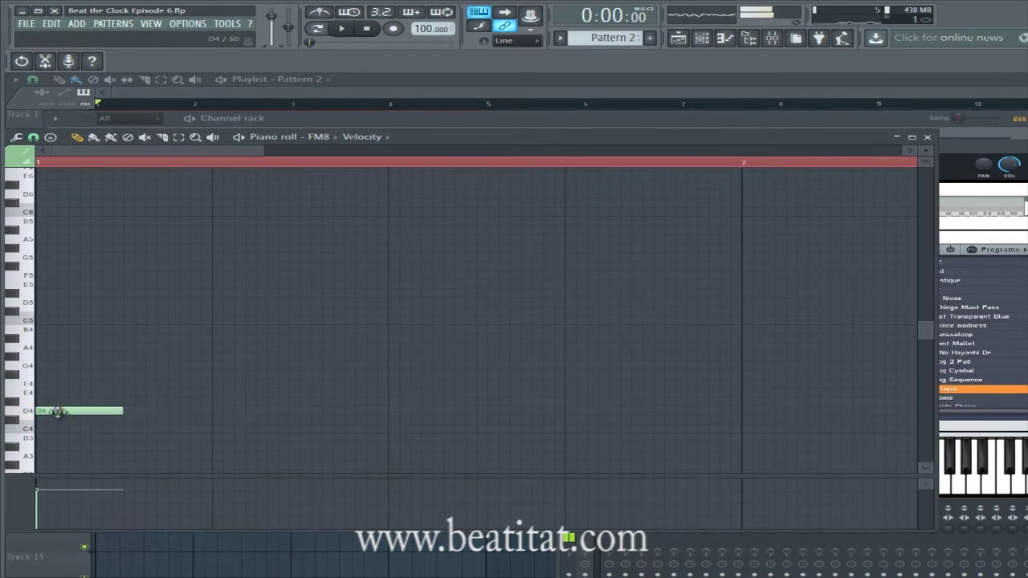
{"action": "left_click", "coordinate": [238, 137]}
{"action": "scroll", "coordinate": [298, 393], "scroll_direction": "down", "scroll_amount": 3}
{"action": "key", "text": "space"}
{"action": "left_click", "coordinate": [192, 376]}
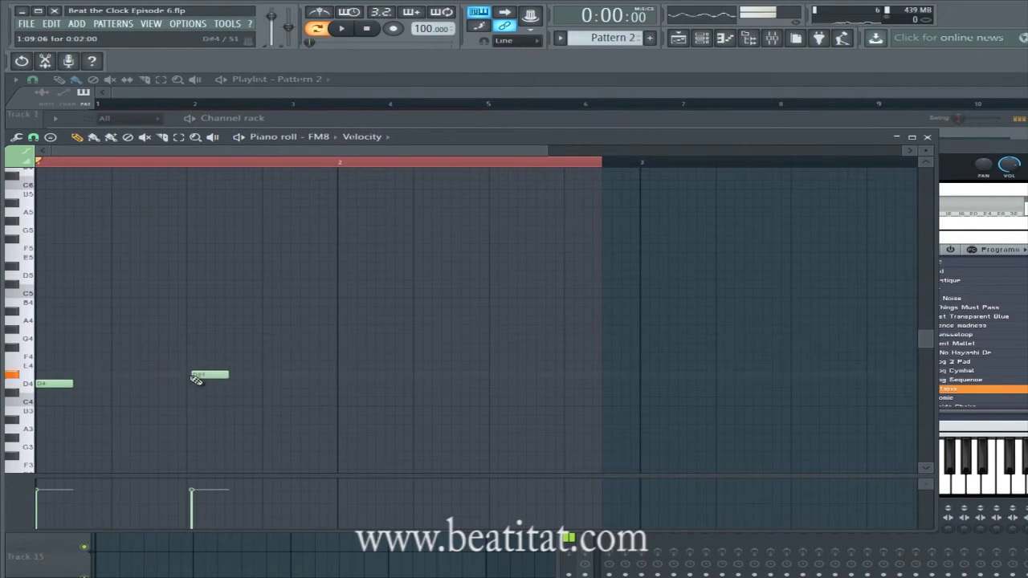
{"action": "left_click_drag", "start_coordinate": [202, 376], "coordinate": [198, 376]}
Step: Duplicate the D4 and D#4 note pair until the FM8 pattern fills four bars
{"action": "key", "text": "ctrl+a"}
{"action": "left_click_drag", "start_coordinate": [54, 383], "coordinate": [356, 388]}
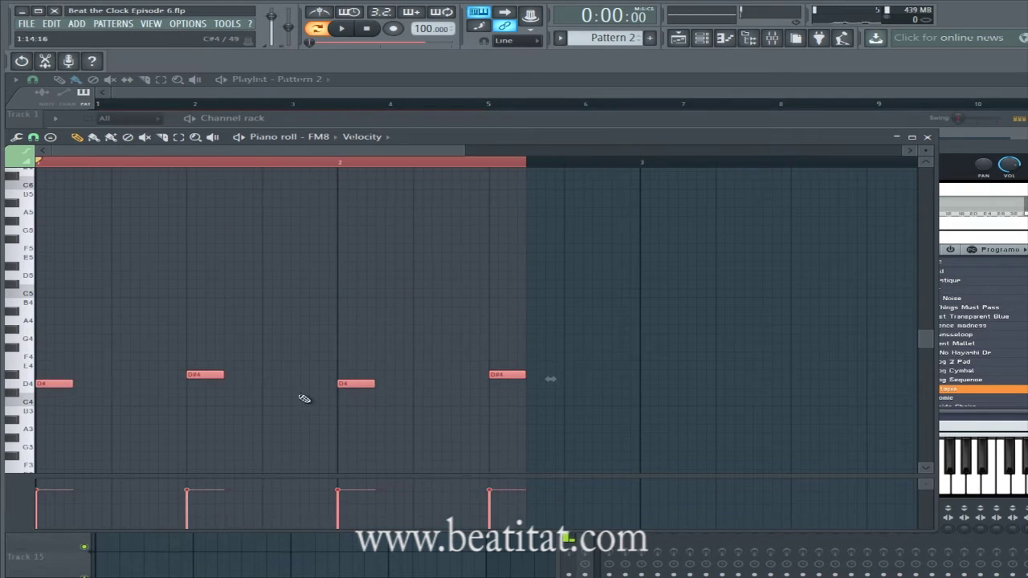
{"action": "left_click_drag", "start_coordinate": [61, 383], "coordinate": [666, 383]}
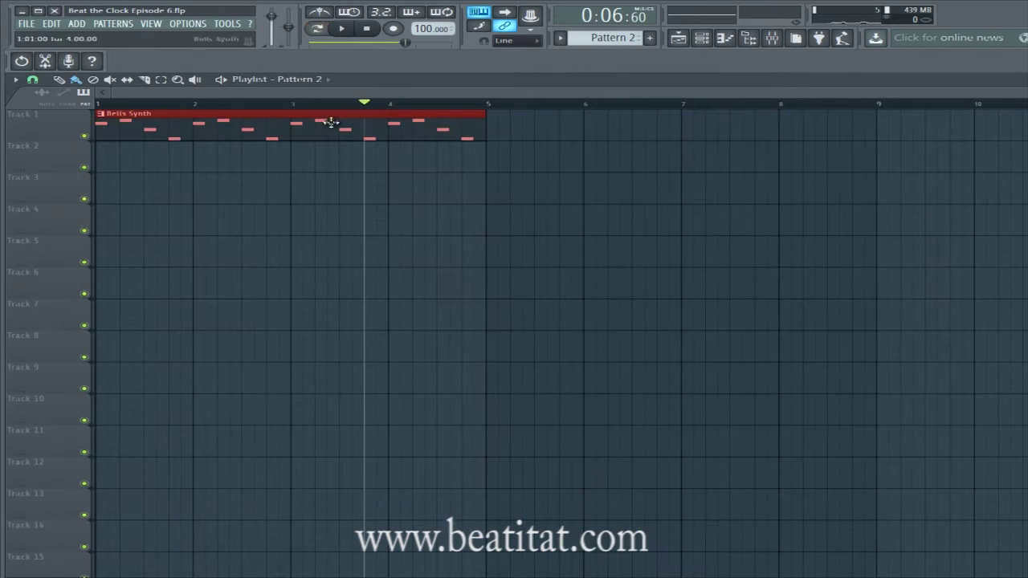
Step: Place a Pattern 2 clip at bar 1 of playlist Track 2 and play the song
{"action": "left_click", "coordinate": [293, 157]}
{"action": "left_click_drag", "start_coordinate": [297, 157], "coordinate": [104, 156]}
{"action": "key", "text": "space"}
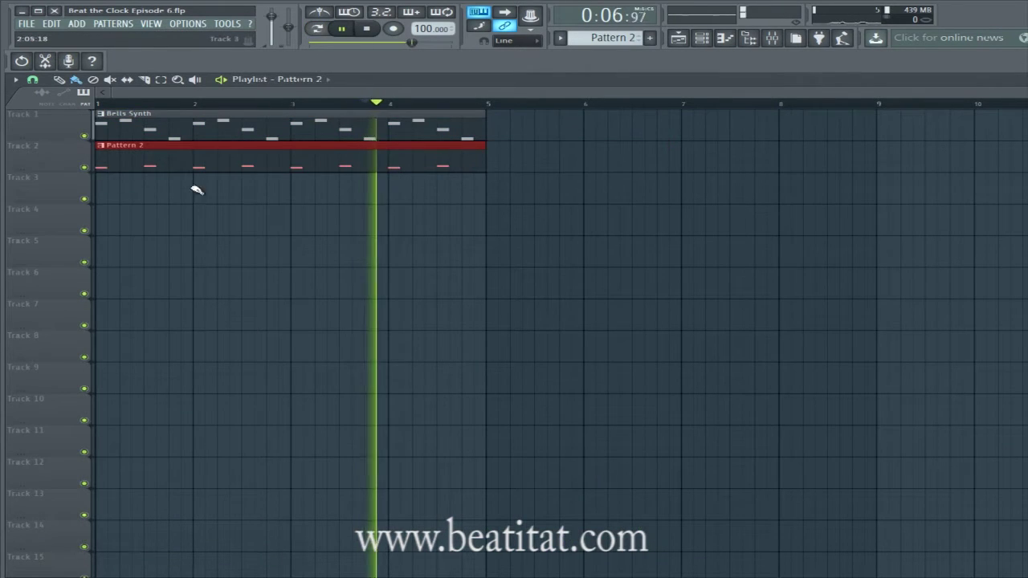
Step: Rename the FM8 channel to Funky Synth
{"action": "left_click", "coordinate": [679, 38]}
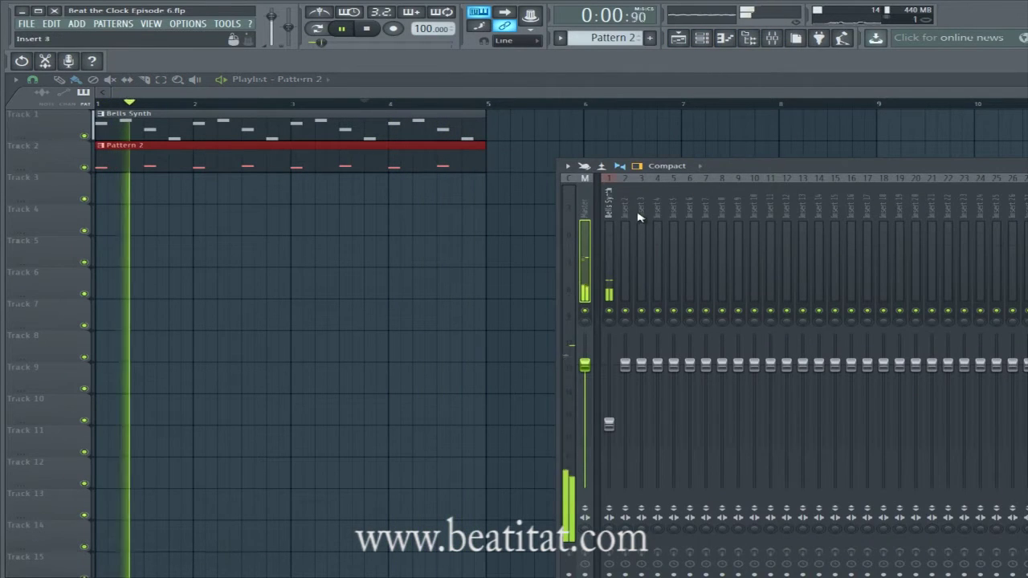
{"action": "left_click", "coordinate": [705, 38]}
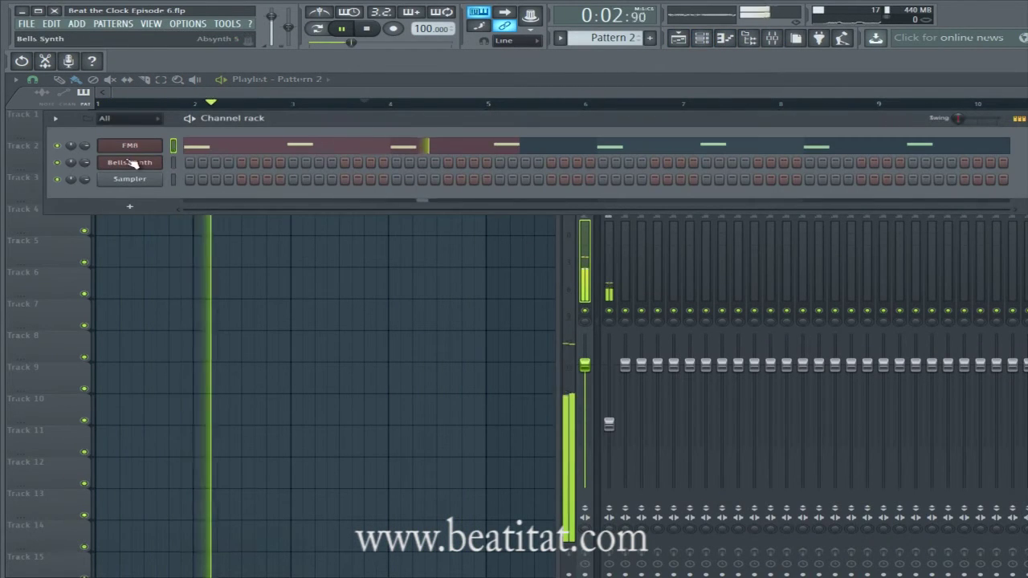
{"action": "right_click", "coordinate": [156, 145]}
{"action": "left_click", "coordinate": [205, 161]}
{"action": "type", "text": "Funky Synt"}
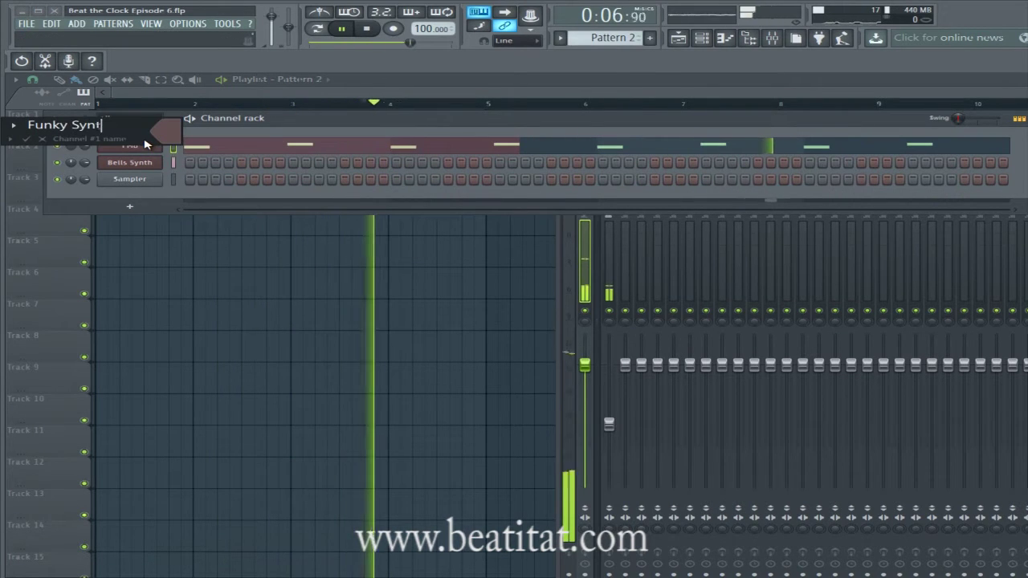
{"action": "type", "text": "h"}
{"action": "key", "text": "Return"}
Step: Route the Funky Synth channel to mixer Insert 2 and lower that track's volume
{"action": "right_click", "coordinate": [626, 269]}
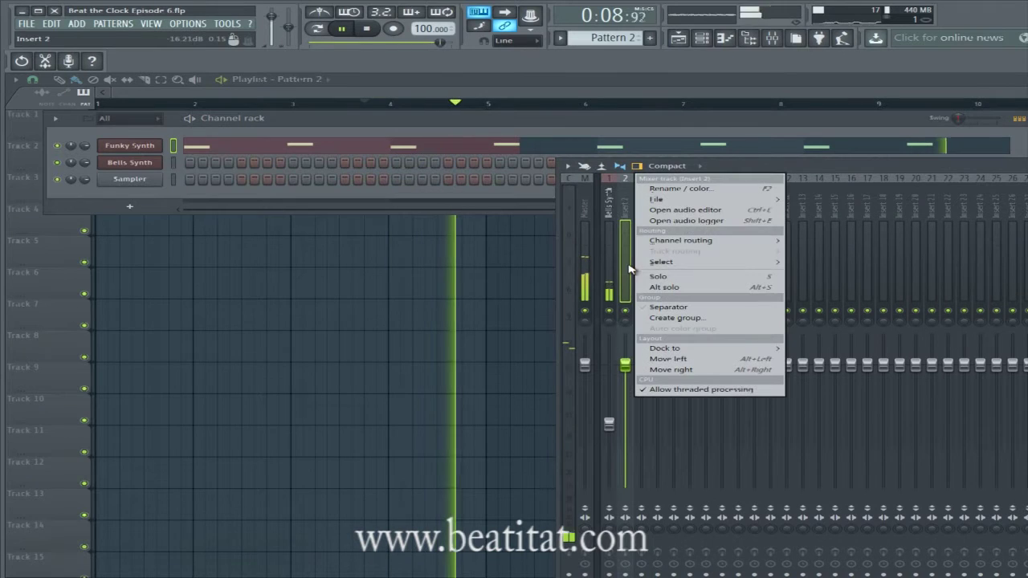
{"action": "mouse_move", "coordinate": [686, 238]}
{"action": "left_click", "coordinate": [836, 241]}
{"action": "left_click_drag", "start_coordinate": [620, 370], "coordinate": [620, 412]}
Step: Add Fruity Parametric EQ 2 to slot 1 of the Funky Synth track, cutting lows and highs and slightly boosting the mids
{"action": "left_click_drag", "start_coordinate": [1024, 167], "coordinate": [562, 222]}
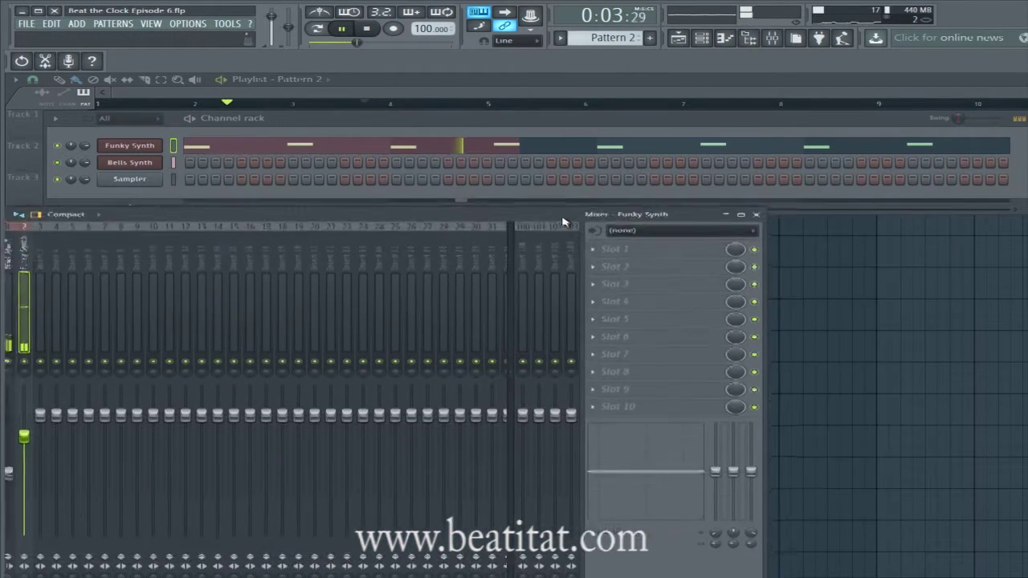
{"action": "left_click", "coordinate": [634, 251]}
{"action": "mouse_move", "coordinate": [644, 266]}
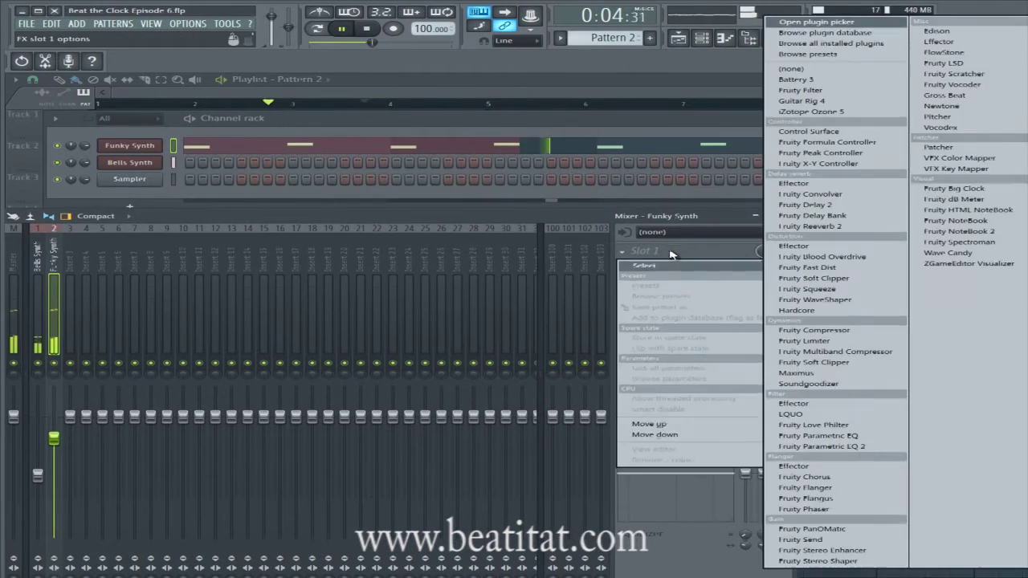
{"action": "left_click", "coordinate": [865, 449]}
{"action": "left_click_drag", "start_coordinate": [213, 312], "coordinate": [207, 324]}
{"action": "left_click_drag", "start_coordinate": [322, 312], "coordinate": [275, 308]}
{"action": "left_click_drag", "start_coordinate": [458, 326], "coordinate": [459, 330]}
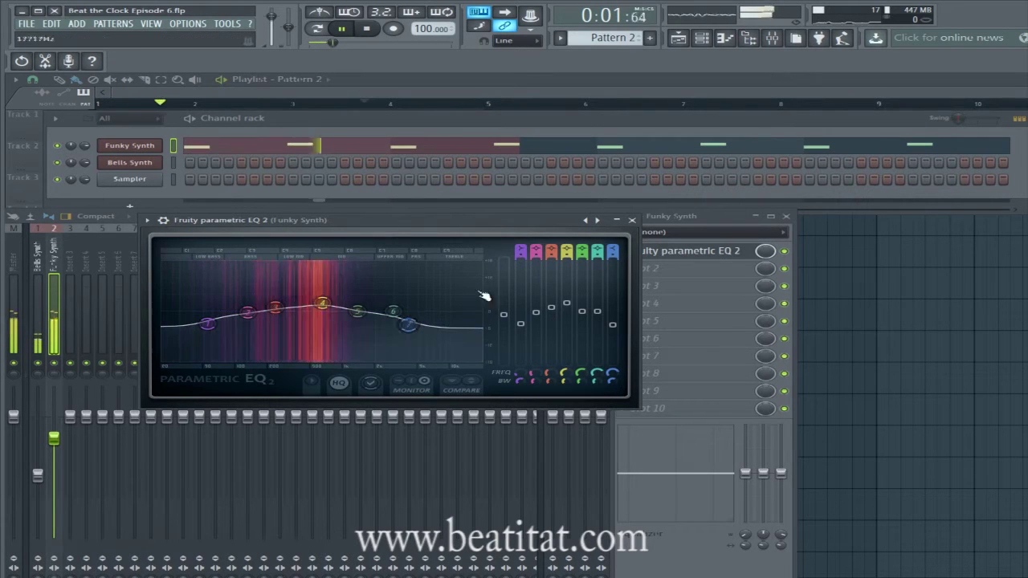
{"action": "left_click", "coordinate": [632, 219]}
Step: Stop the playback, create a new empty pattern, and insert an Omnisphere channel above Funky Synth
{"action": "left_click", "coordinate": [424, 97]}
{"action": "key", "text": "space"}
{"action": "left_click", "coordinate": [703, 40]}
{"action": "key", "text": "KP_Add"}
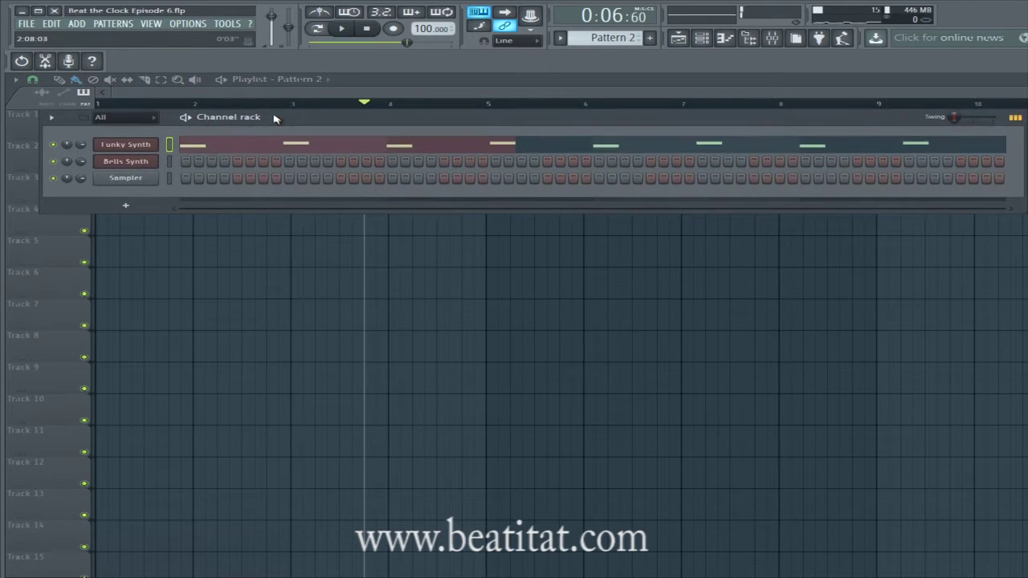
{"action": "right_click", "coordinate": [156, 146]}
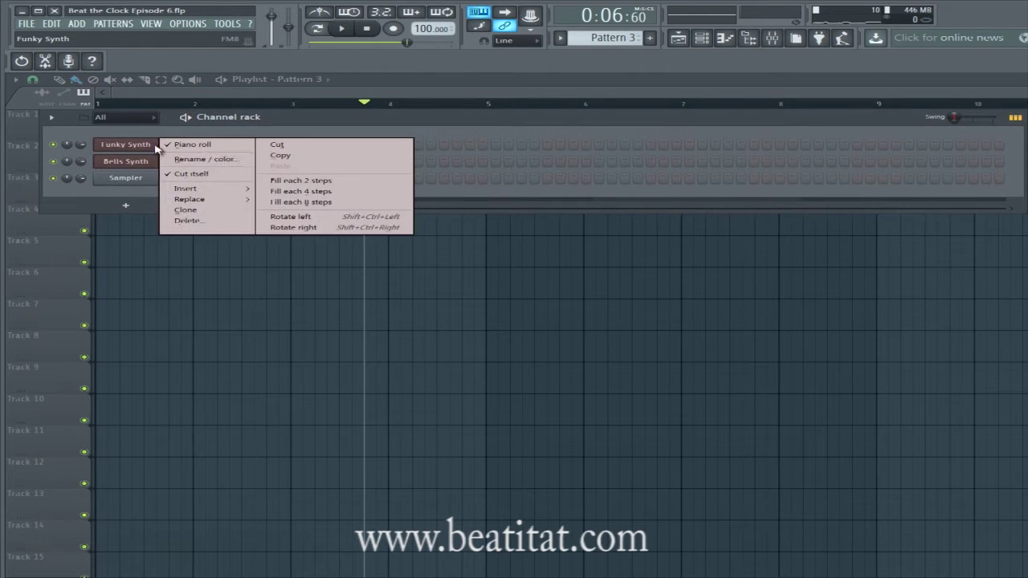
{"action": "mouse_move", "coordinate": [224, 188]}
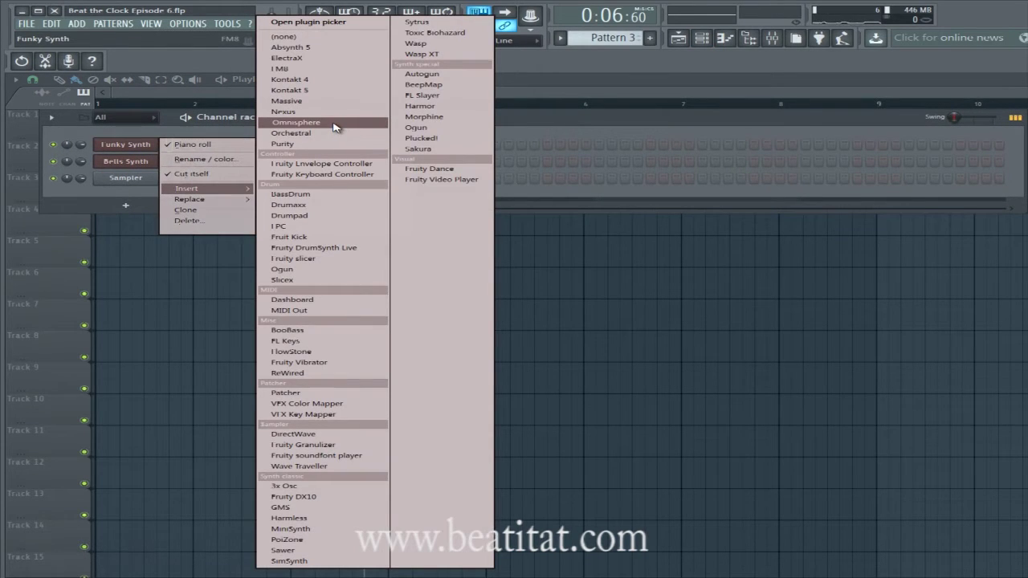
{"action": "left_click", "coordinate": [334, 125]}
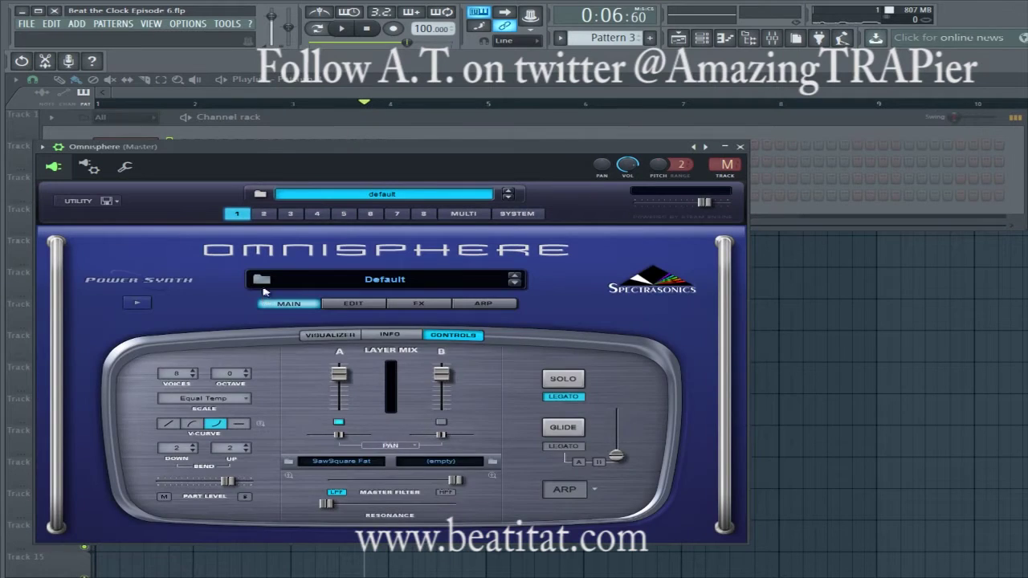
Step: Load the Bending Indonesia patch from the Omnisphere Library and close the plugin window
{"action": "left_click", "coordinate": [262, 288]}
{"action": "left_click", "coordinate": [211, 299]}
{"action": "left_click", "coordinate": [206, 325]}
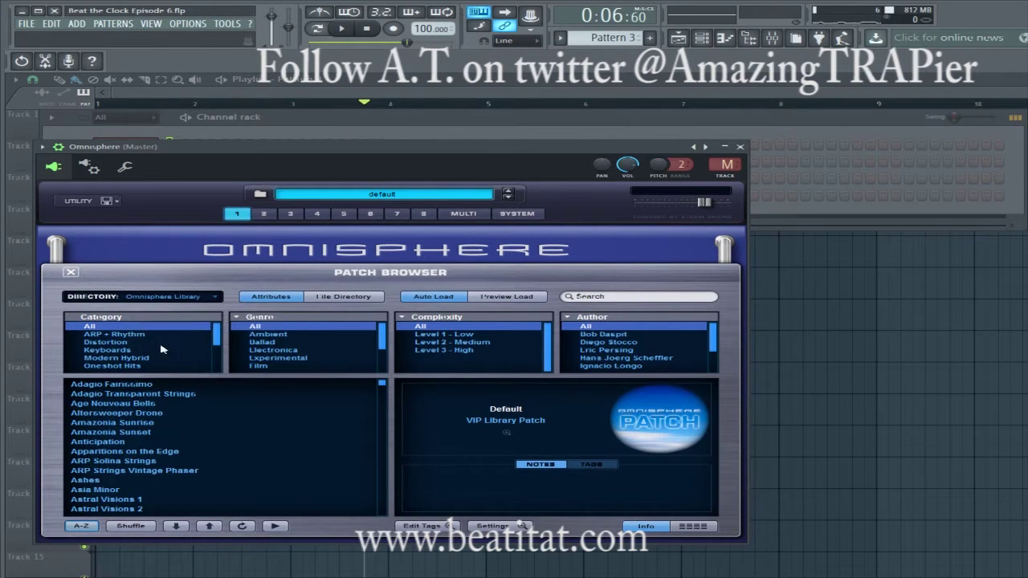
{"action": "scroll", "coordinate": [157, 357], "scroll_direction": "down", "scroll_amount": 5}
{"action": "scroll", "coordinate": [129, 441], "scroll_direction": "down", "scroll_amount": 10}
{"action": "left_click", "coordinate": [125, 442]}
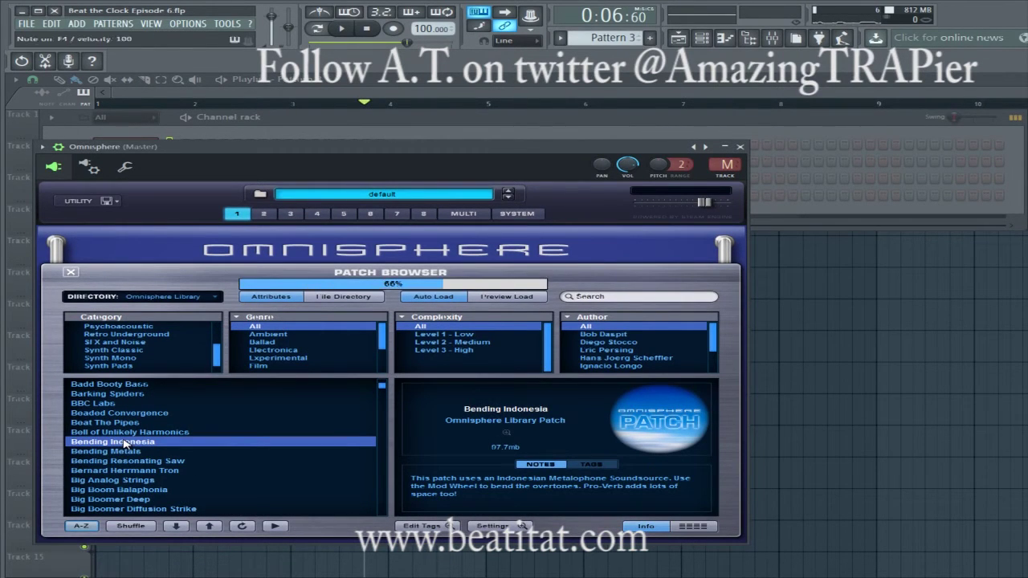
{"action": "left_click", "coordinate": [740, 147]}
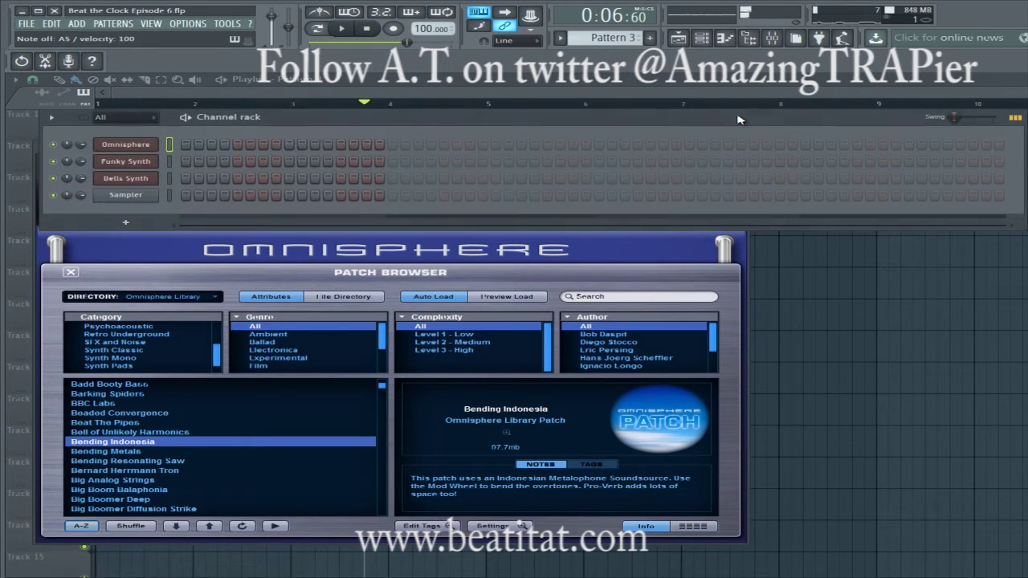
Step: In the Omnisphere piano roll, place D6 at the start, D#6 directly after it, and A5 on beat 4 of bar 1
{"action": "right_click", "coordinate": [154, 146]}
{"action": "left_click", "coordinate": [194, 145]}
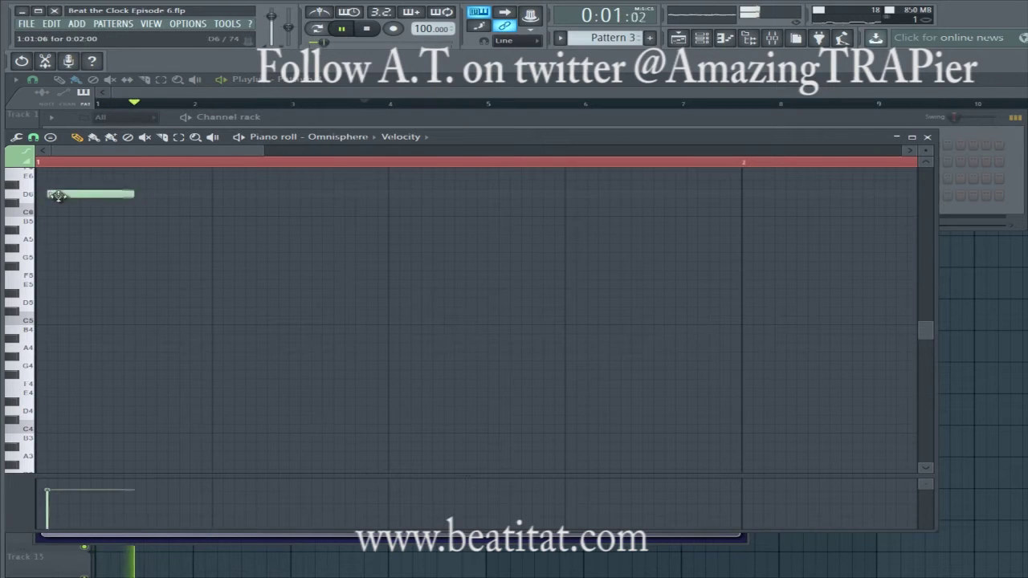
{"action": "scroll", "coordinate": [130, 225], "scroll_direction": "up", "scroll_amount": 3}
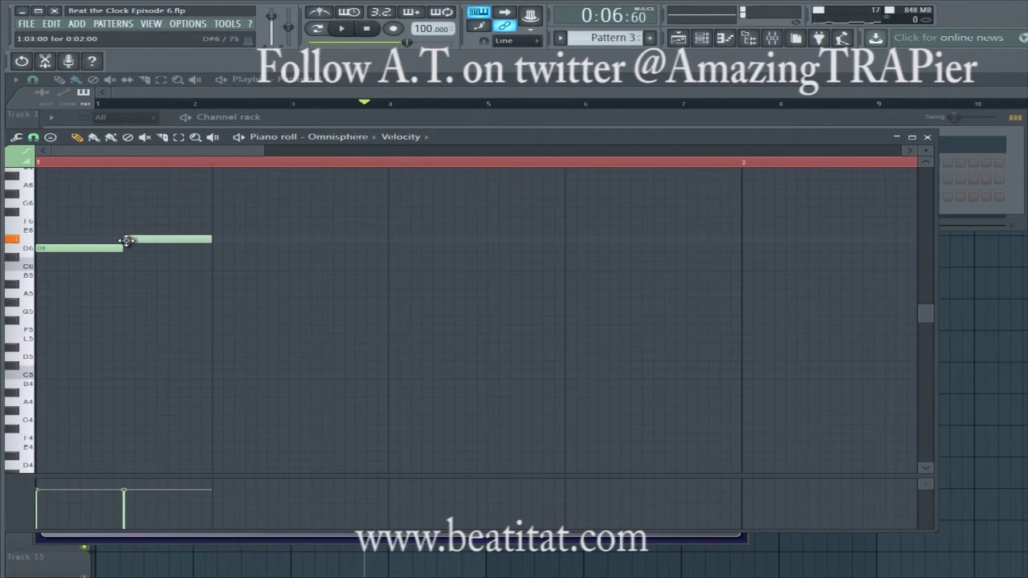
{"action": "scroll", "coordinate": [240, 237], "scroll_direction": "down", "scroll_amount": 2}
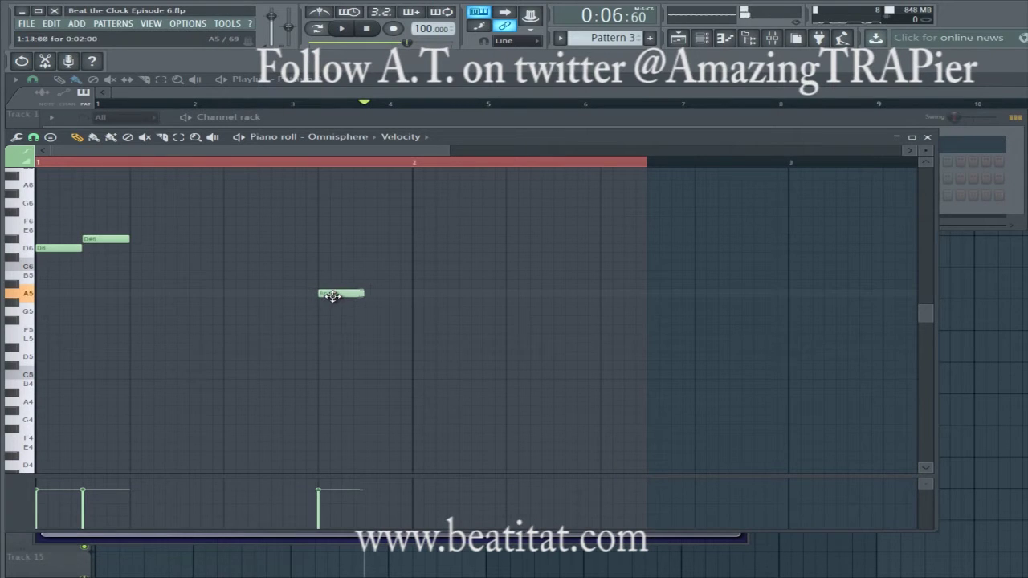
Step: Play the Omnisphere pattern to check it, then add a G5 note on beat 2 of bar 2
{"action": "key", "text": "space"}
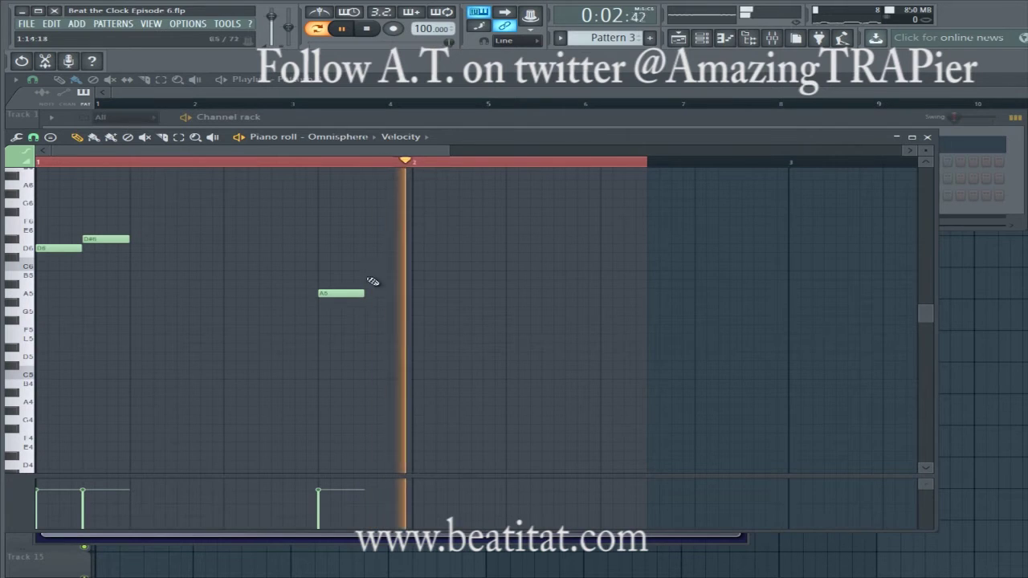
{"action": "key", "text": "space"}
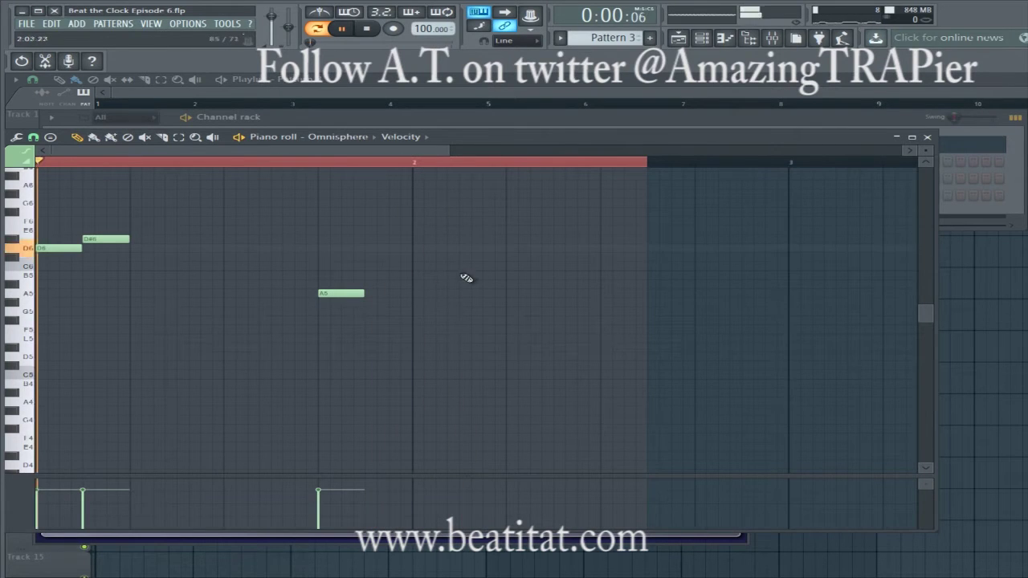
{"action": "left_click", "coordinate": [421, 266]}
{"action": "right_click", "coordinate": [440, 266]}
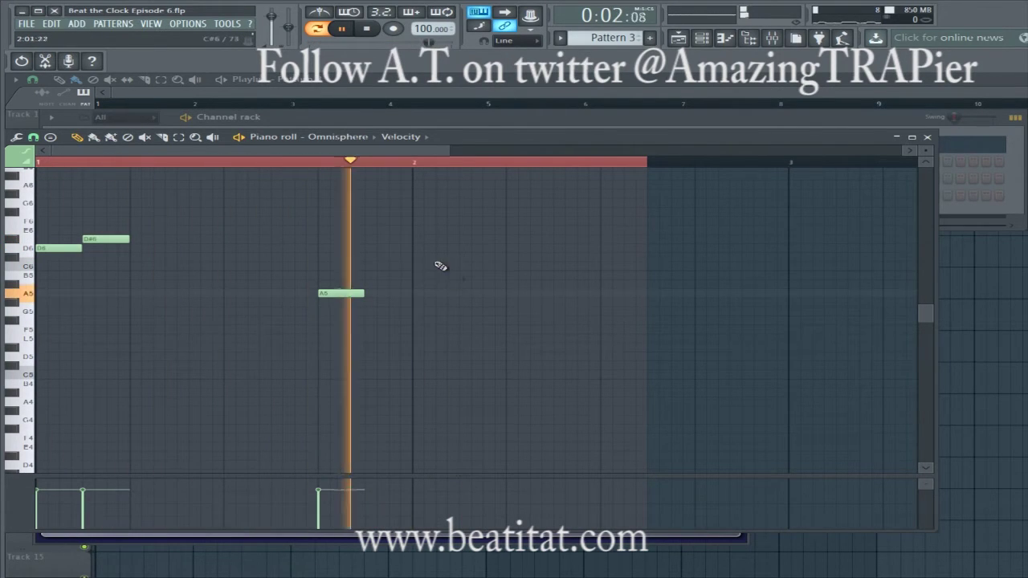
{"action": "key", "text": "space"}
{"action": "left_click", "coordinate": [500, 265]}
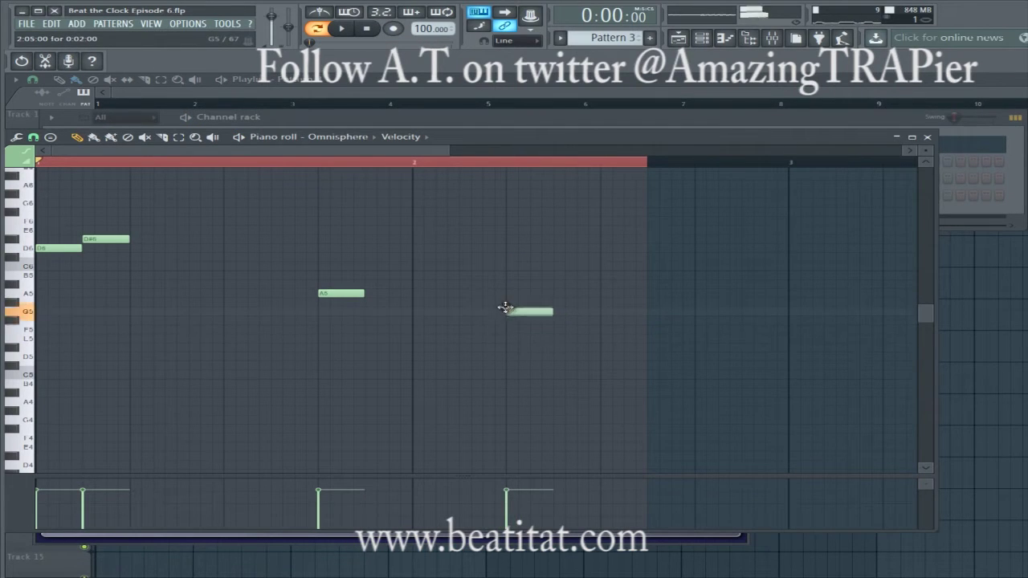
Step: Place two Pattern 3 clips back to back on playlist Track 3 from bar 1 through bar 4, and play the song
{"action": "left_click", "coordinate": [468, 100]}
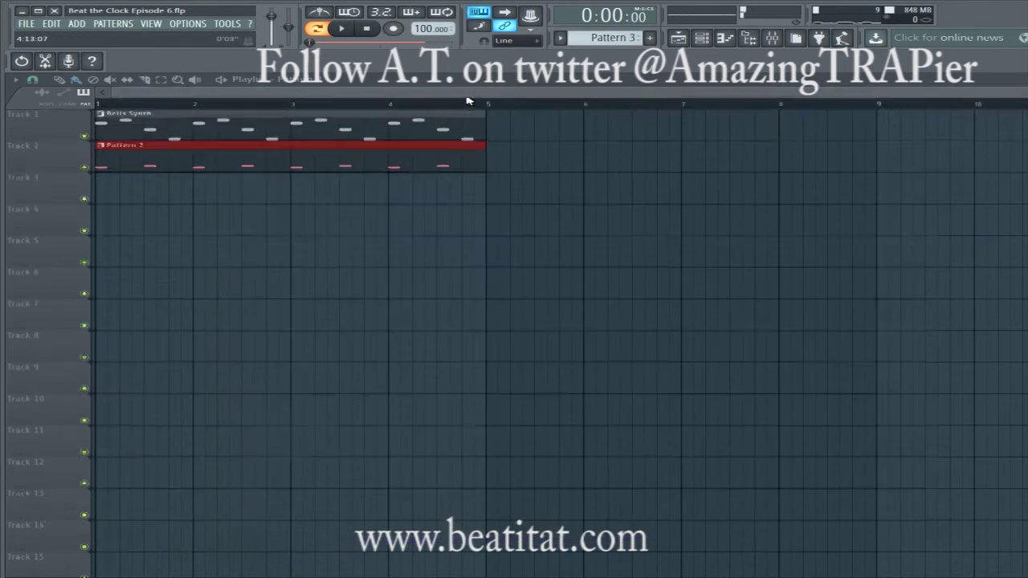
{"action": "left_click_drag", "start_coordinate": [315, 178], "coordinate": [57, 197]}
{"action": "right_click", "coordinate": [358, 180]}
{"action": "left_click", "coordinate": [242, 209]}
{"action": "right_click", "coordinate": [280, 221]}
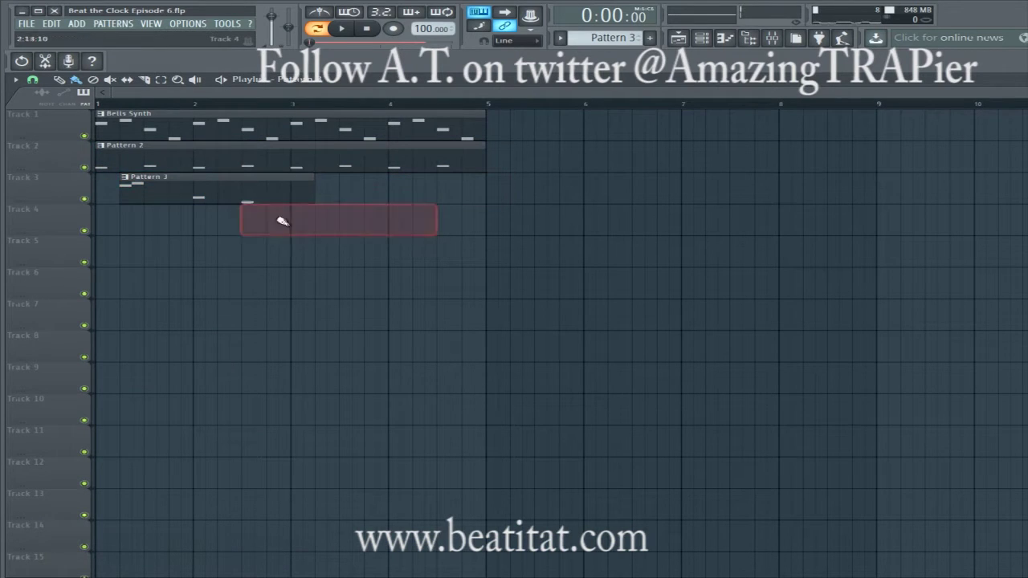
{"action": "right_click", "coordinate": [120, 194]}
{"action": "left_click", "coordinate": [94, 199]}
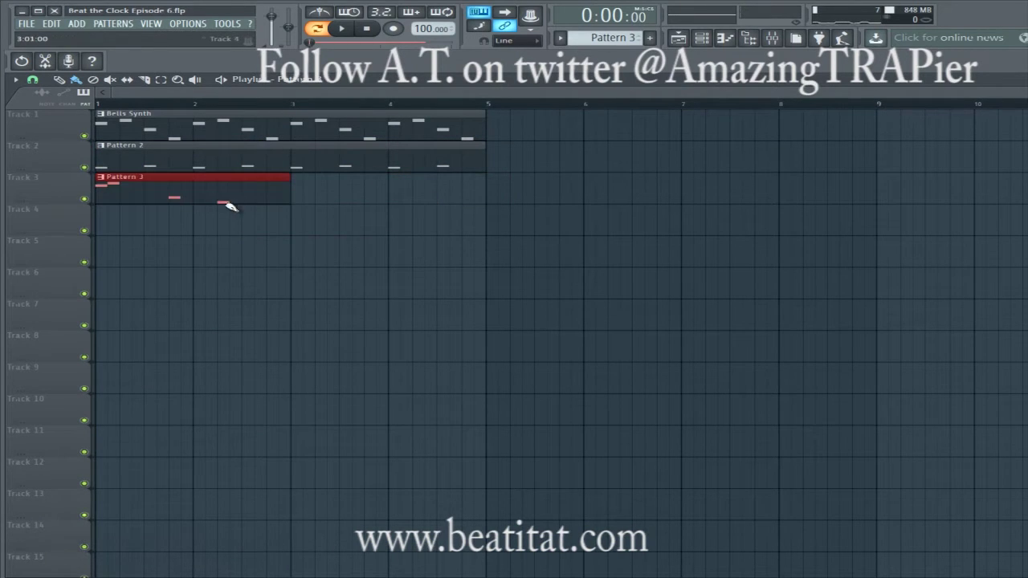
{"action": "left_click", "coordinate": [294, 201]}
{"action": "key", "text": "space"}
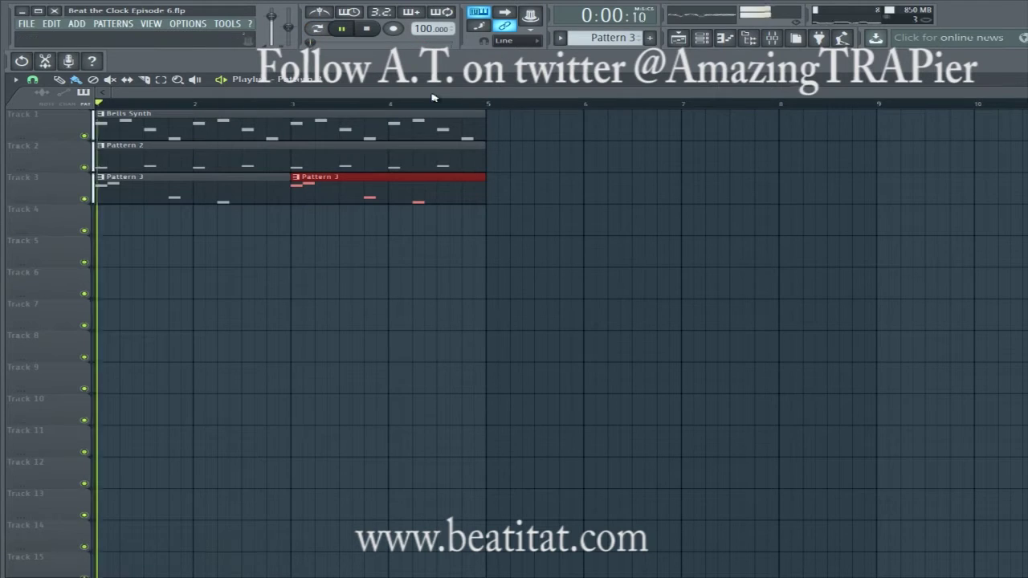
Step: Rename both Pattern 3 and the Omnisphere channel to Bells
{"action": "left_click", "coordinate": [724, 38]}
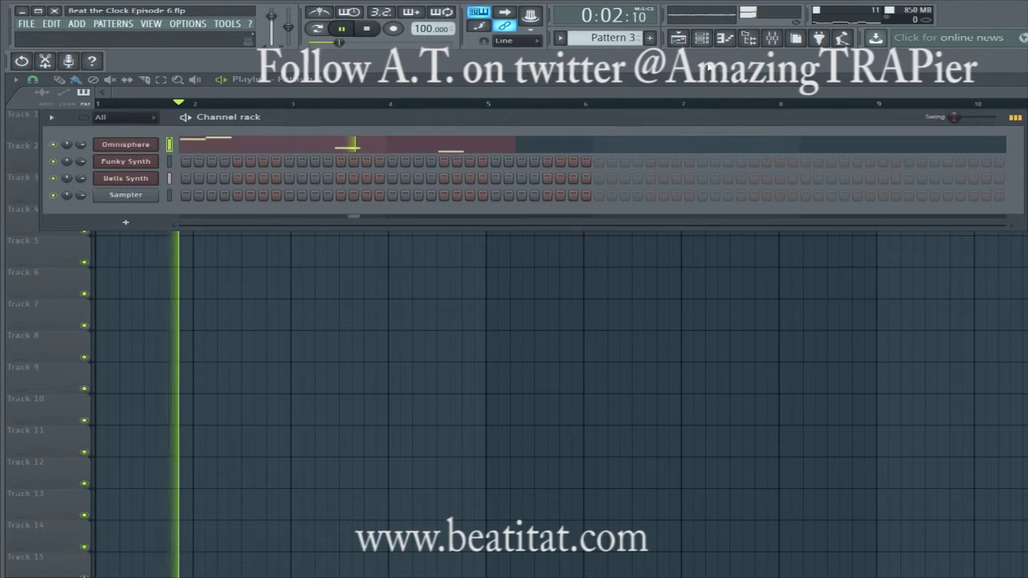
{"action": "key", "text": "BackSpace"}
{"action": "key", "text": "Return"}
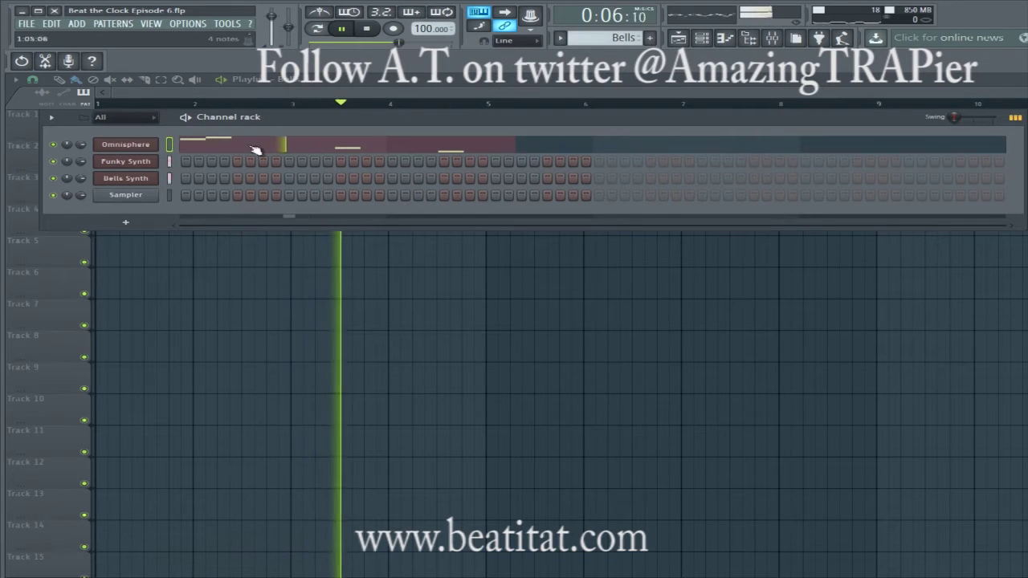
{"action": "right_click", "coordinate": [120, 144]}
{"action": "left_click", "coordinate": [131, 153]}
{"action": "type", "text": "Bells"}
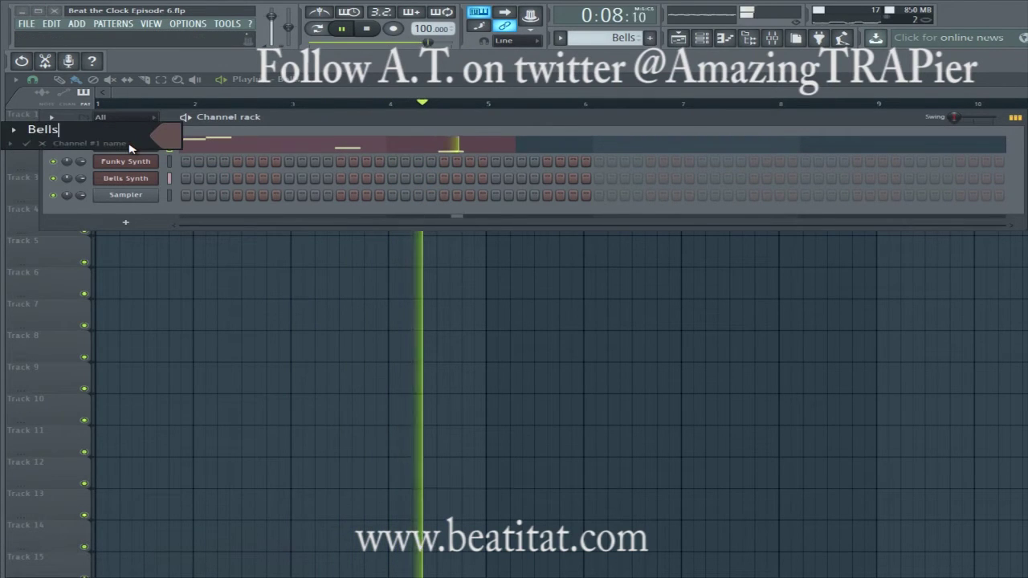
{"action": "key", "text": "Return"}
Step: Route the Bells channel to mixer track 3 and lower that track's level
{"action": "left_click", "coordinate": [771, 38]}
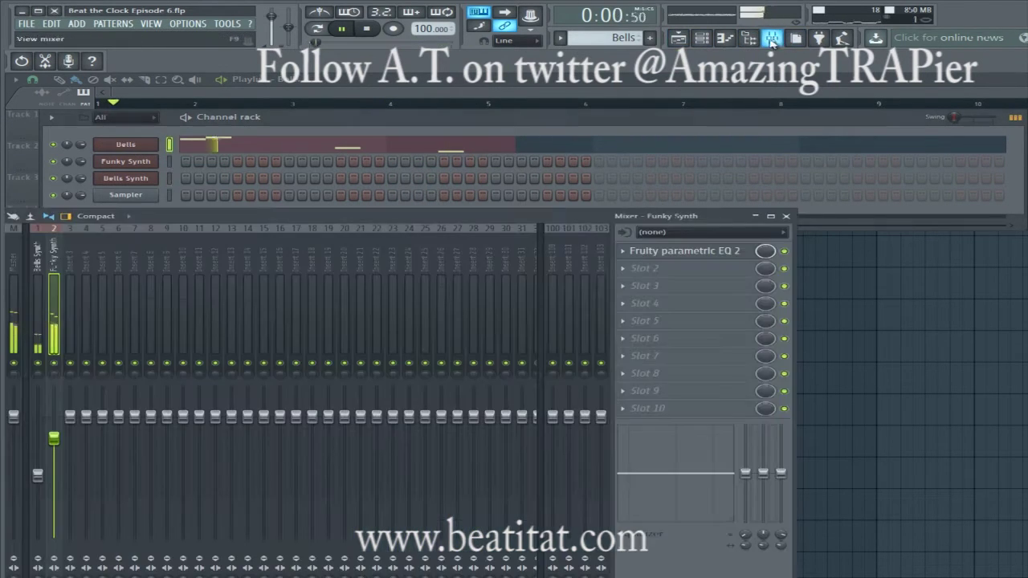
{"action": "left_click", "coordinate": [70, 297]}
{"action": "right_click", "coordinate": [74, 232]}
{"action": "mouse_move", "coordinate": [171, 294]}
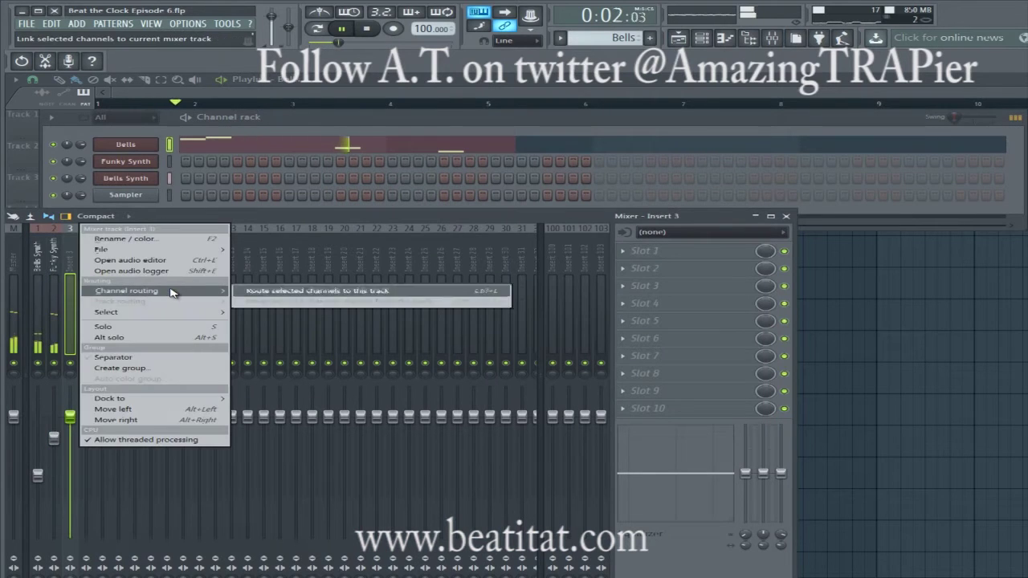
{"action": "left_click", "coordinate": [269, 292]}
Step: Add Fruity Parametric EQ 2 to the Bells mixer track, lowering bands 1 and 7 and slightly boosting band 5
{"action": "left_click", "coordinate": [642, 250]}
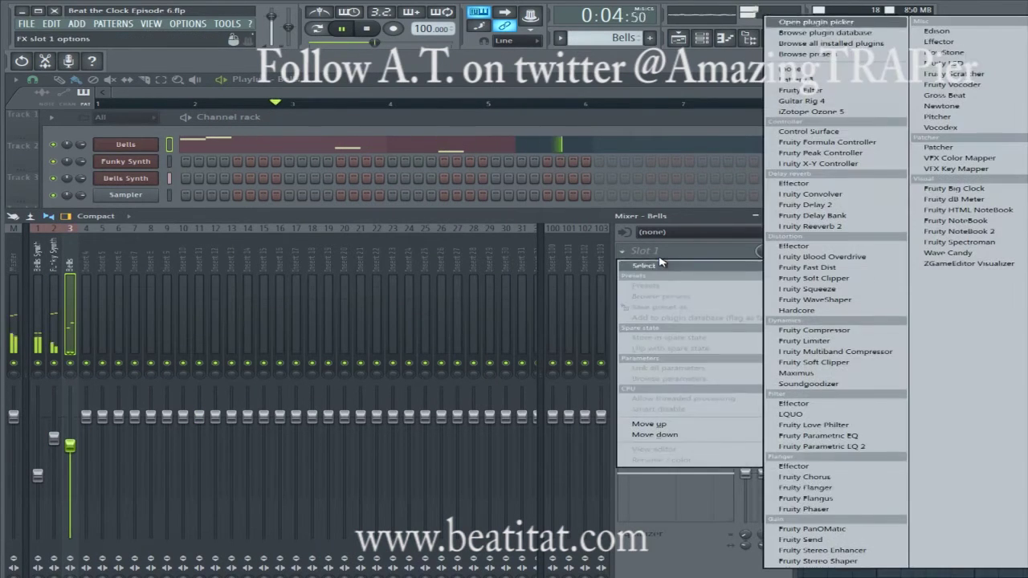
{"action": "left_click", "coordinate": [835, 448]}
{"action": "left_click_drag", "start_coordinate": [114, 233], "coordinate": [213, 239]}
{"action": "left_click_drag", "start_coordinate": [316, 237], "coordinate": [320, 241]}
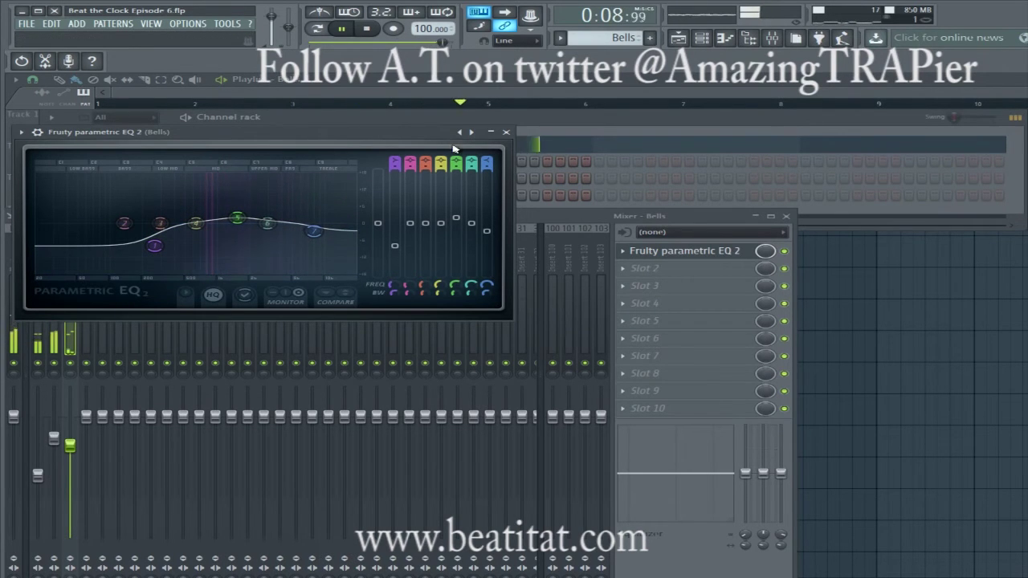
{"action": "left_click", "coordinate": [506, 131]}
{"action": "left_click", "coordinate": [505, 100]}
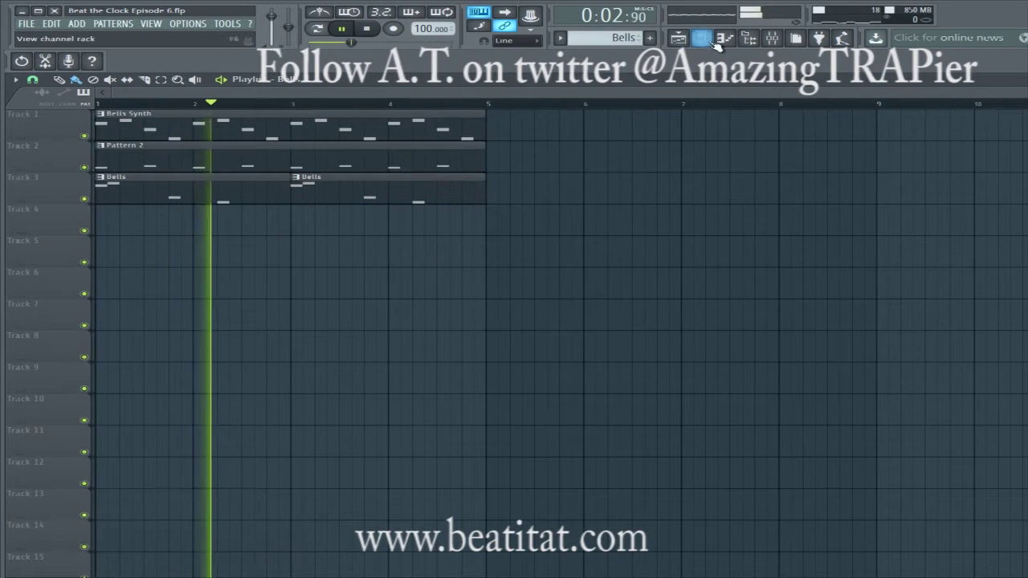
Step: Create a new pattern and load the Cym - Cymbal 2 sample from AT Sound Kit 1 as a new channel
{"action": "key", "text": "F4"}
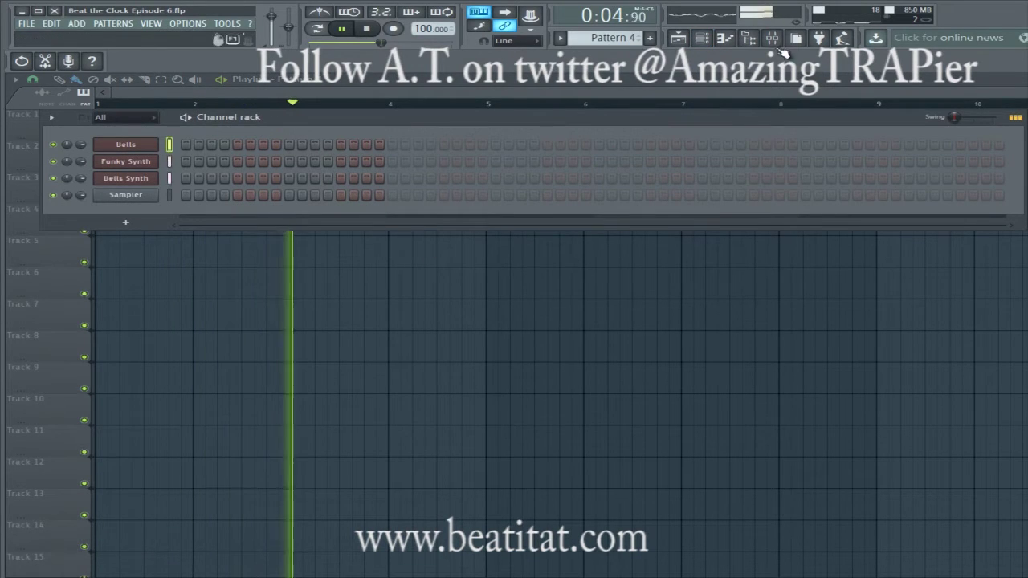
{"action": "key", "text": "alt+F8"}
{"action": "scroll", "coordinate": [84, 249], "scroll_direction": "up", "scroll_amount": 5}
{"action": "scroll", "coordinate": [84, 249], "scroll_direction": "up", "scroll_amount": 3}
{"action": "left_click_drag", "start_coordinate": [103, 309], "coordinate": [301, 213]}
Step: Program Cym - Cymbal 2 hits on steps 5 and 37 only
{"action": "left_click", "coordinate": [411, 212]}
{"action": "left_click", "coordinate": [618, 212]}
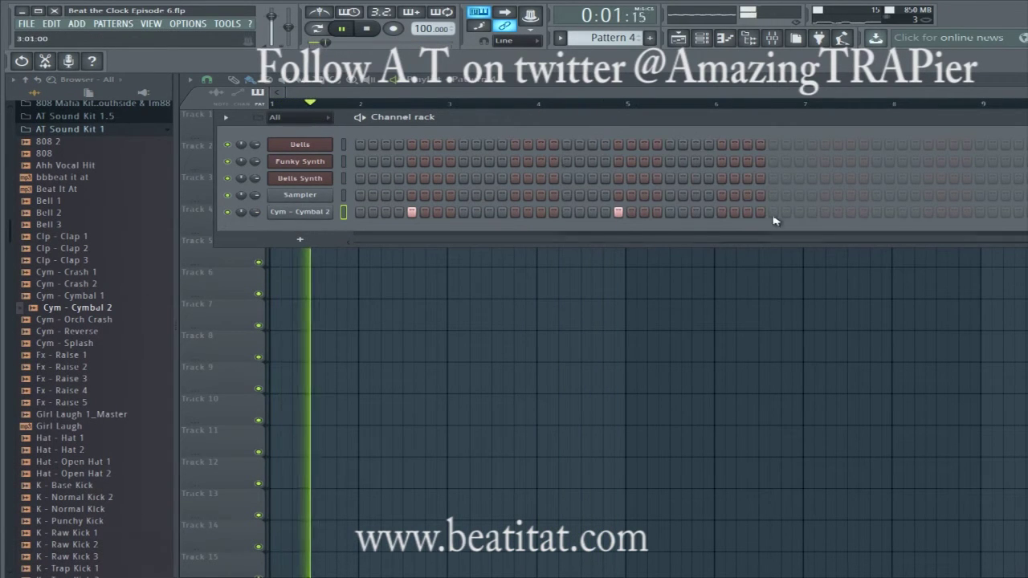
{"action": "left_click", "coordinate": [824, 212]}
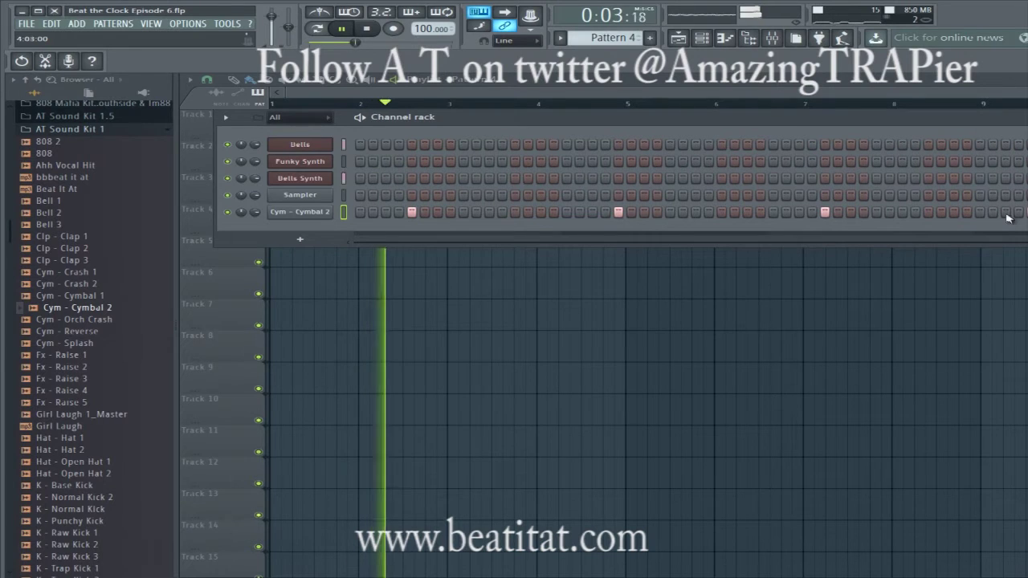
{"action": "left_click", "coordinate": [618, 212]}
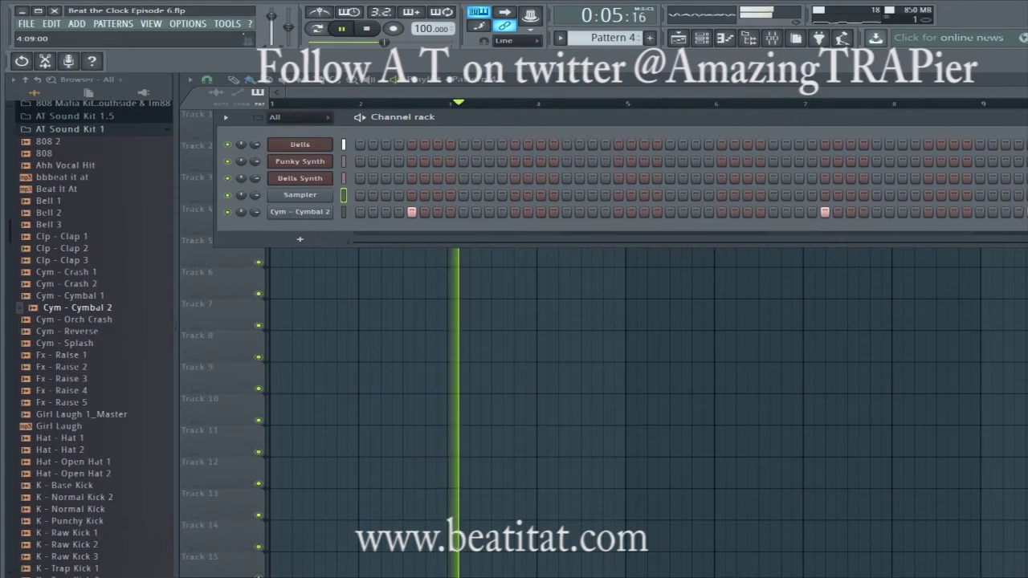
Step: Place the cymbal pattern on playlist Track 4 starting at bar 1, and play the song from the start
{"action": "left_click", "coordinate": [419, 254]}
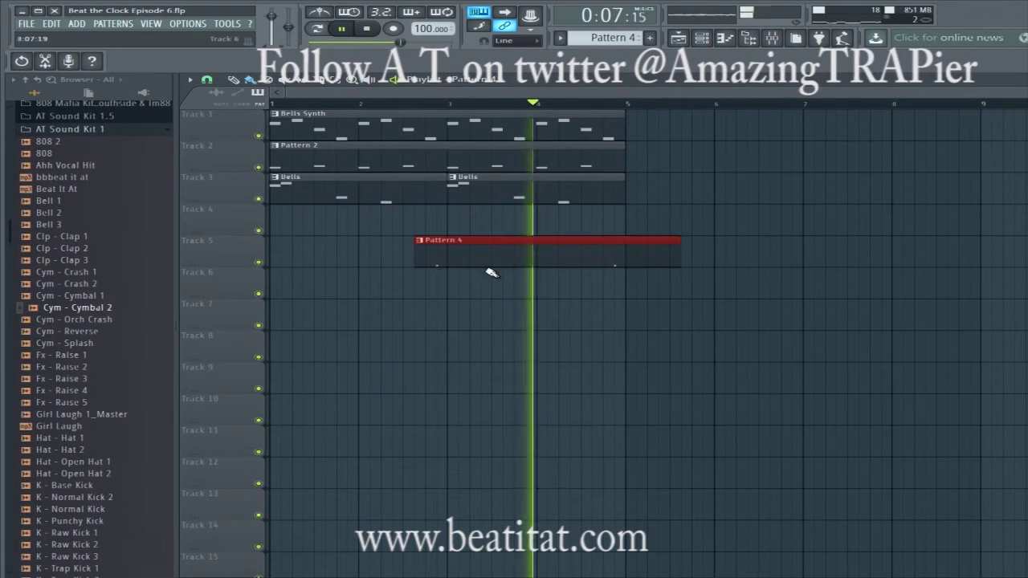
{"action": "left_click_drag", "start_coordinate": [482, 258], "coordinate": [268, 214]}
{"action": "key", "text": "space"}
{"action": "key", "text": "space"}
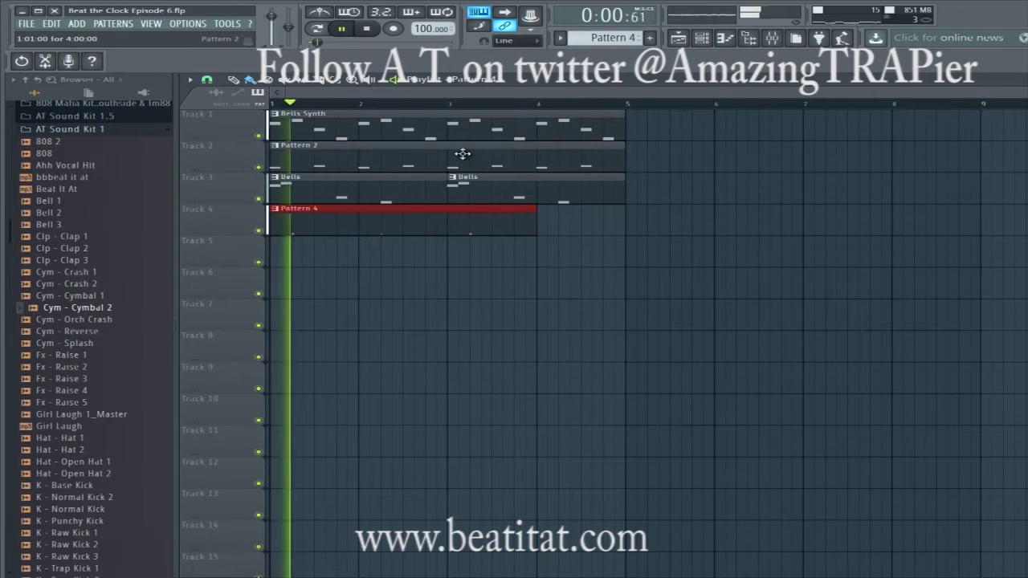
Step: Route the Cym - Cymbal 2 channel to mixer track 4 and lower its level to about -8.2 dB
{"action": "key", "text": "F9"}
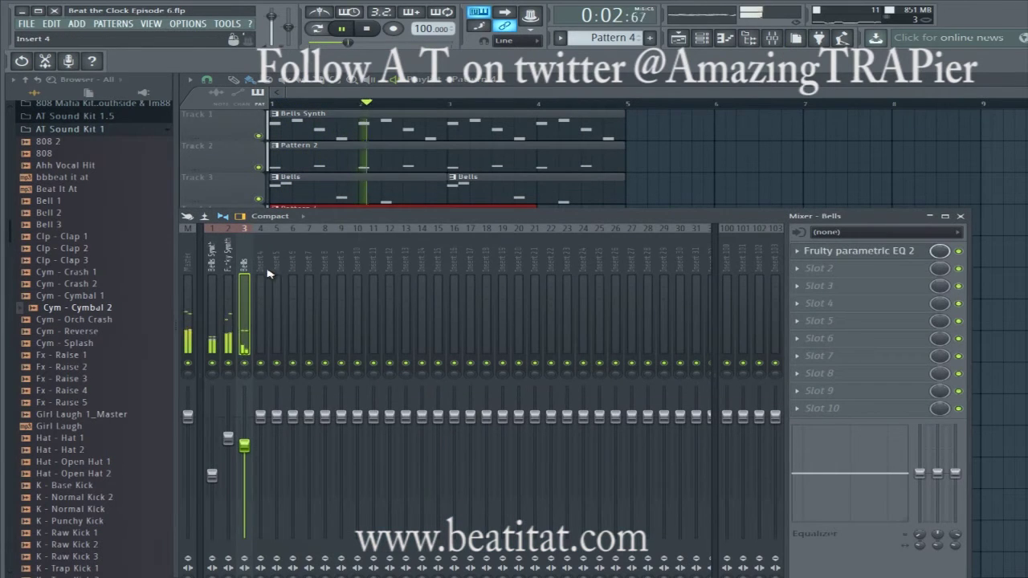
{"action": "right_click", "coordinate": [269, 273]}
{"action": "mouse_move", "coordinate": [310, 291]}
{"action": "left_click", "coordinate": [482, 294]}
{"action": "left_click", "coordinate": [261, 316]}
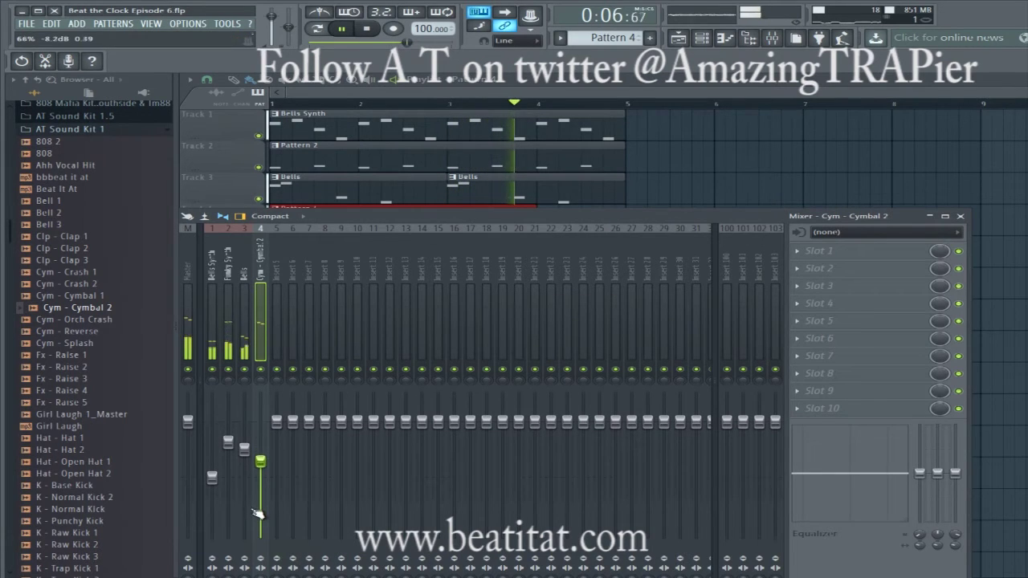
Step: Add Fruity Reeverb 2 to the Cym - Cymbal 2 mixer track's first effect slot, and stop playback
{"action": "left_click", "coordinate": [832, 259]}
{"action": "left_click", "coordinate": [811, 229]}
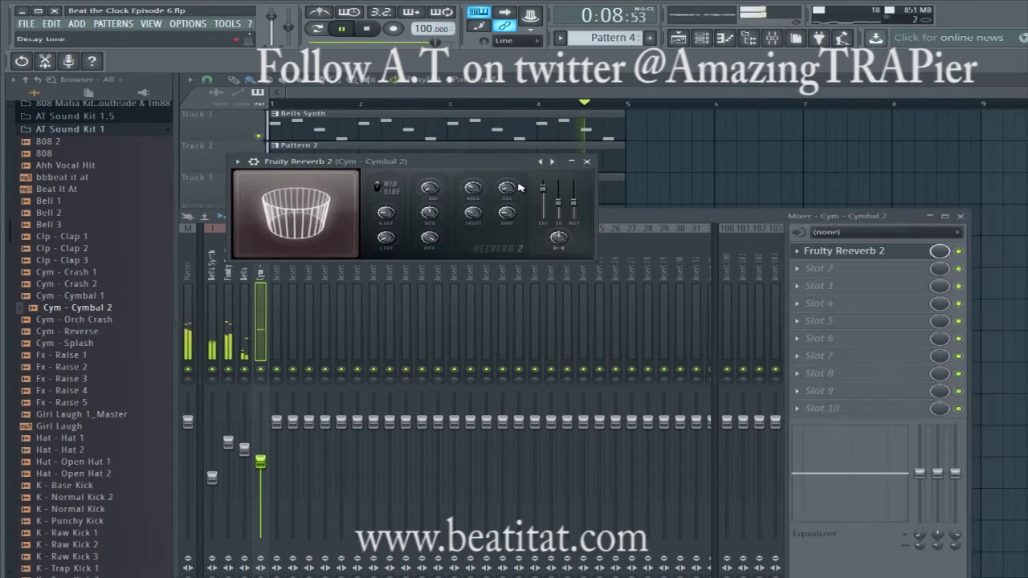
{"action": "left_click", "coordinate": [582, 103]}
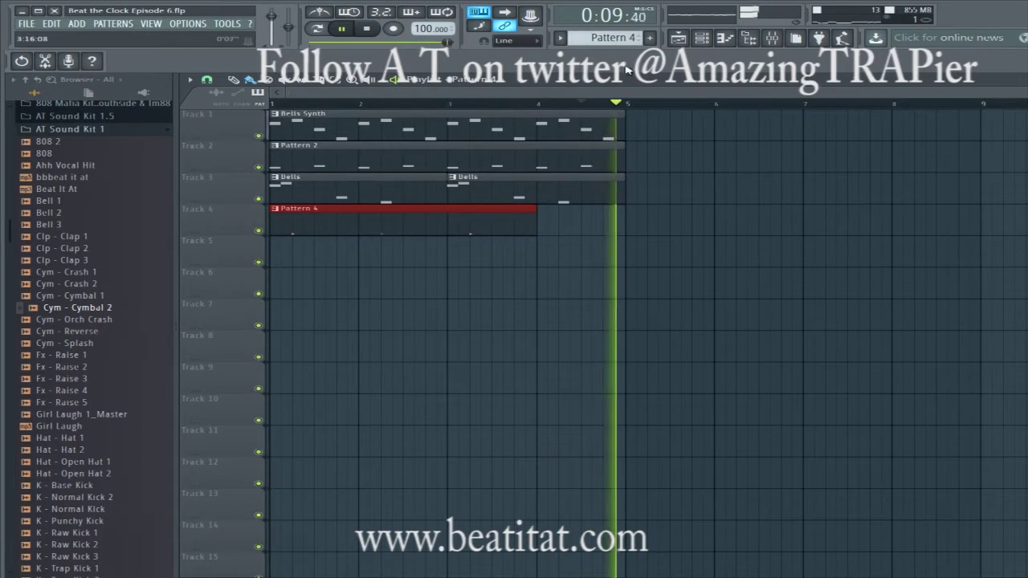
{"action": "left_click", "coordinate": [371, 31]}
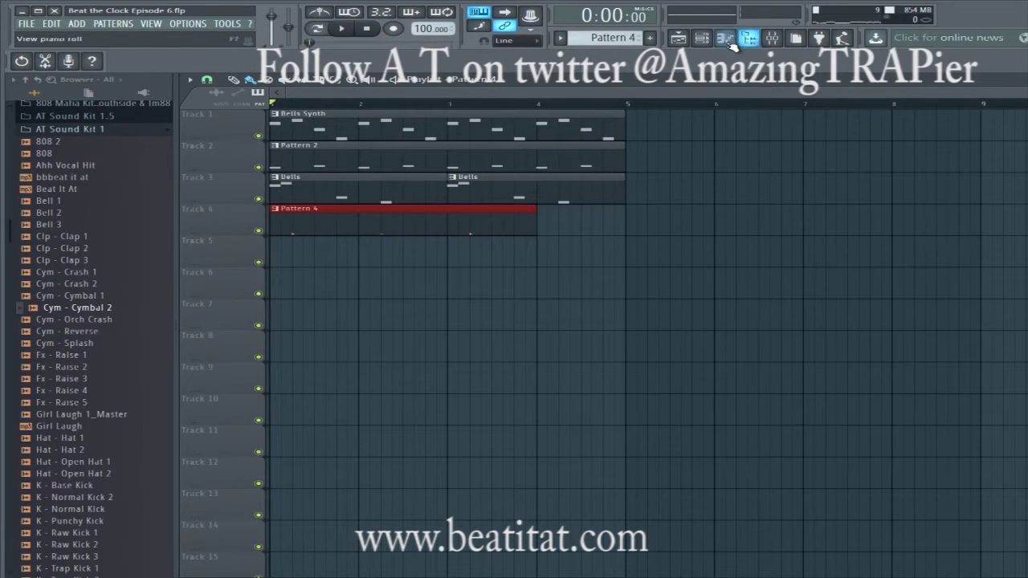
Step: Rename Pattern 4 to Cymbal
{"action": "left_click", "coordinate": [728, 40]}
{"action": "key", "text": "KP_Subtract"}
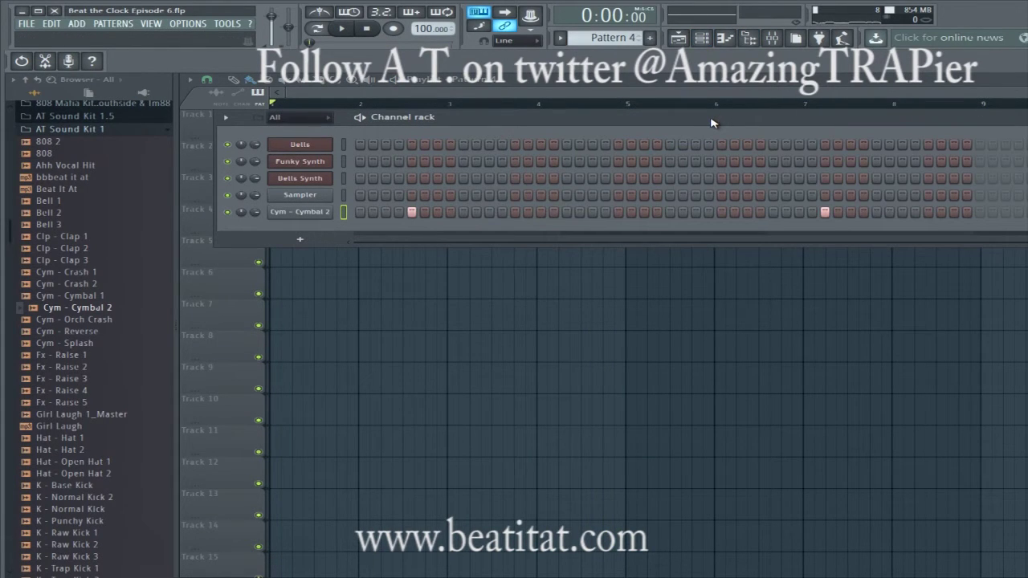
{"action": "key", "text": "F2"}
{"action": "type", "text": "Cymbal"}
{"action": "key", "text": "Return"}
Step: In a new pattern, load the Snr - Trap Snare 5 sample and program hits on steps 9, 25 and 41
{"action": "key", "text": "KP_Add"}
{"action": "scroll", "coordinate": [161, 554], "scroll_direction": "down", "scroll_amount": 8}
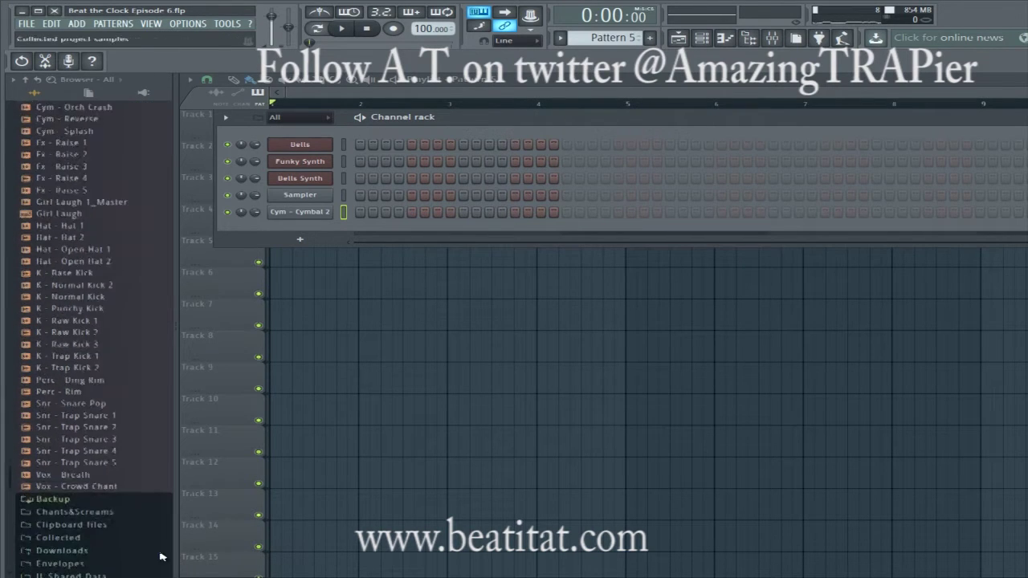
{"action": "left_click_drag", "start_coordinate": [306, 232], "coordinate": [412, 237]}
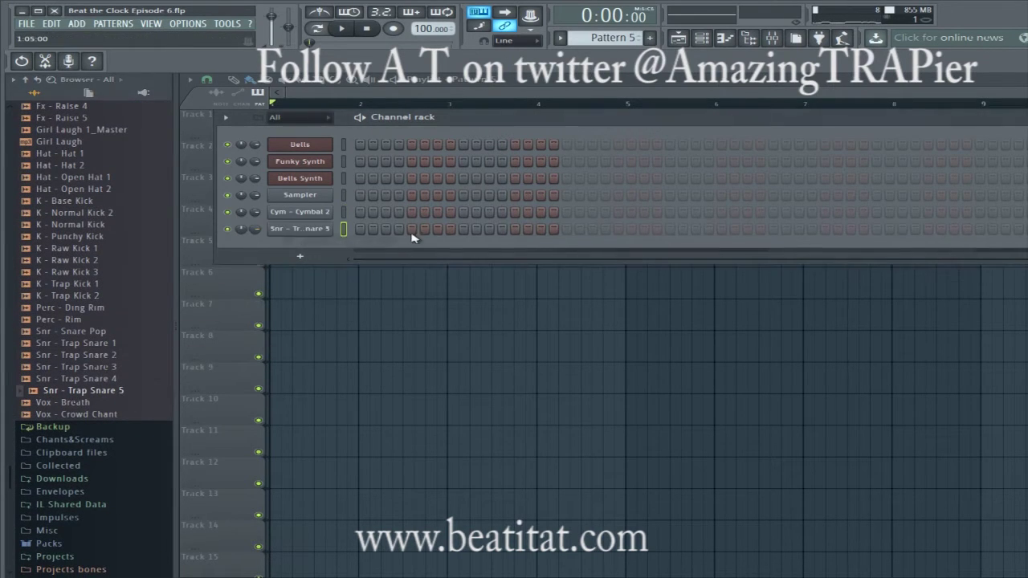
{"action": "left_click", "coordinate": [669, 229]}
{"action": "left_click", "coordinate": [877, 229]}
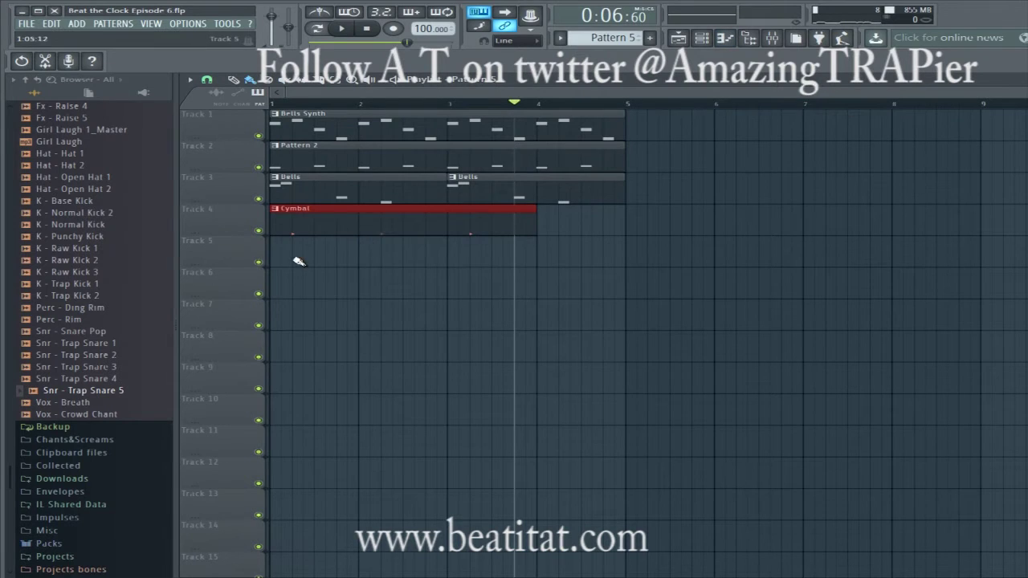
Step: Place the snare pattern on playlist Track 5 from bar 1, and add a Trap Snare 5 hit on step 57
{"action": "left_click", "coordinate": [271, 256]}
{"action": "left_click", "coordinate": [702, 39]}
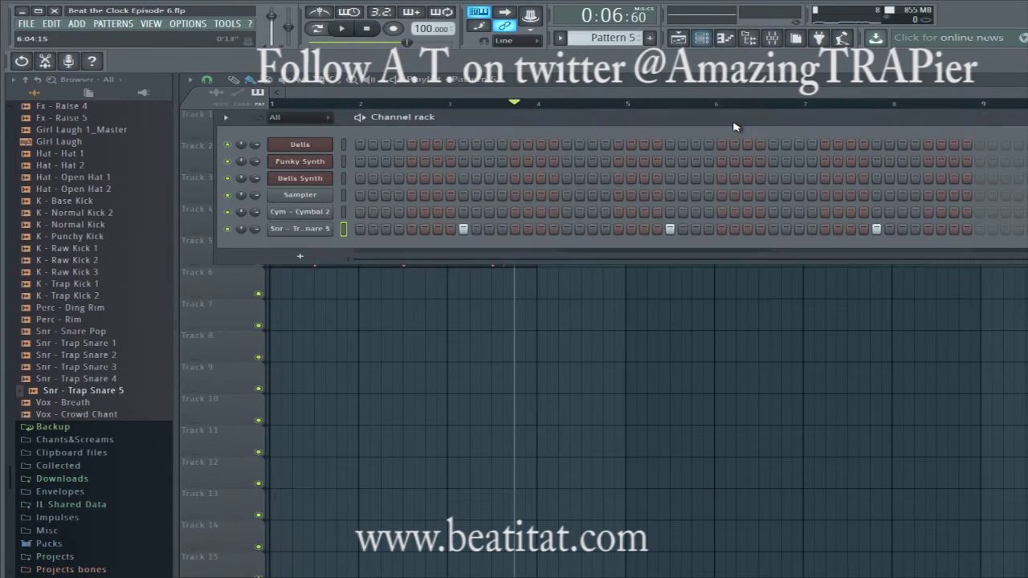
{"action": "left_click_drag", "start_coordinate": [639, 129], "coordinate": [454, 152]}
{"action": "left_click", "coordinate": [804, 257]}
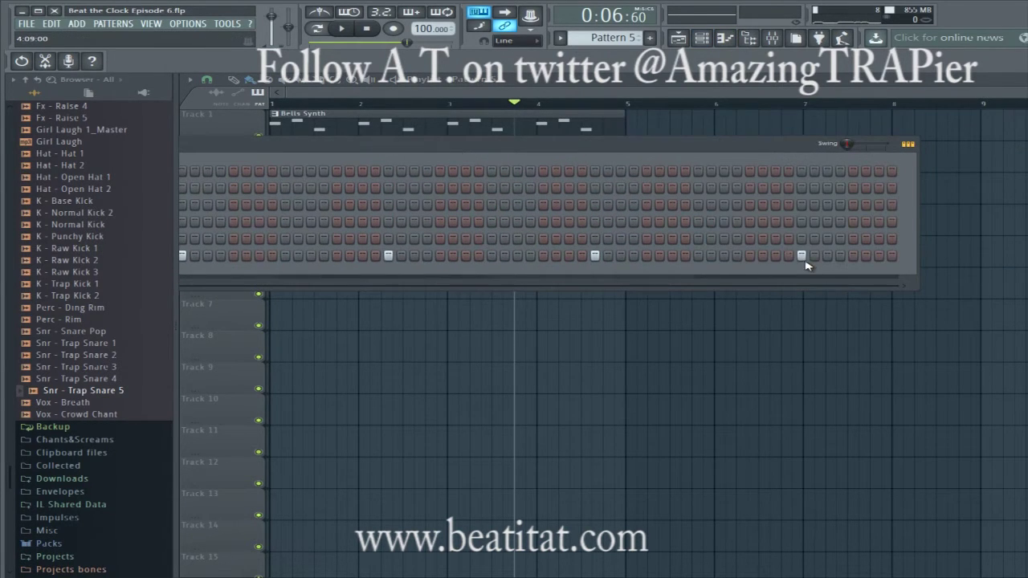
Step: Load the Snr - Trap Snare 1 sample as a new channel below Trap Snare 5, and play the song
{"action": "left_click_drag", "start_coordinate": [608, 143], "coordinate": [772, 144]}
{"action": "left_click", "coordinate": [70, 356]}
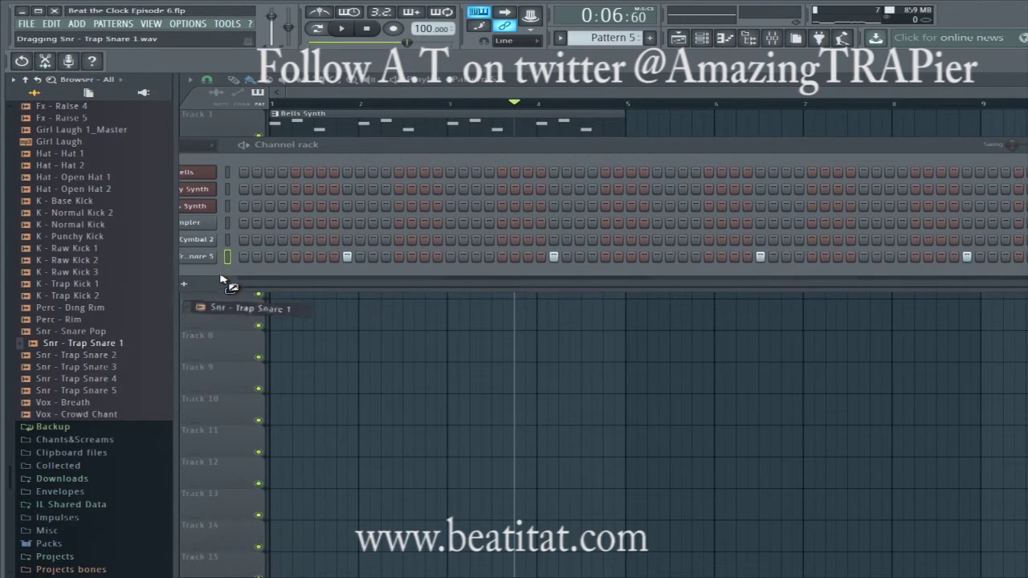
{"action": "left_click_drag", "start_coordinate": [224, 279], "coordinate": [224, 281]}
{"action": "key", "text": "space"}
{"action": "left_click", "coordinate": [368, 29]}
{"action": "key", "text": "space"}
Step: Program Snr - Trap Snare 1 hits on steps 7, 12, 13, 23, 27, 31, 39, 44, 45 and 55, and stop playback
{"action": "left_click", "coordinate": [321, 273]}
{"action": "left_click", "coordinate": [386, 274]}
{"action": "left_click", "coordinate": [399, 274]}
{"action": "left_click", "coordinate": [528, 274]}
{"action": "left_click", "coordinate": [579, 274]}
{"action": "left_click", "coordinate": [632, 274]}
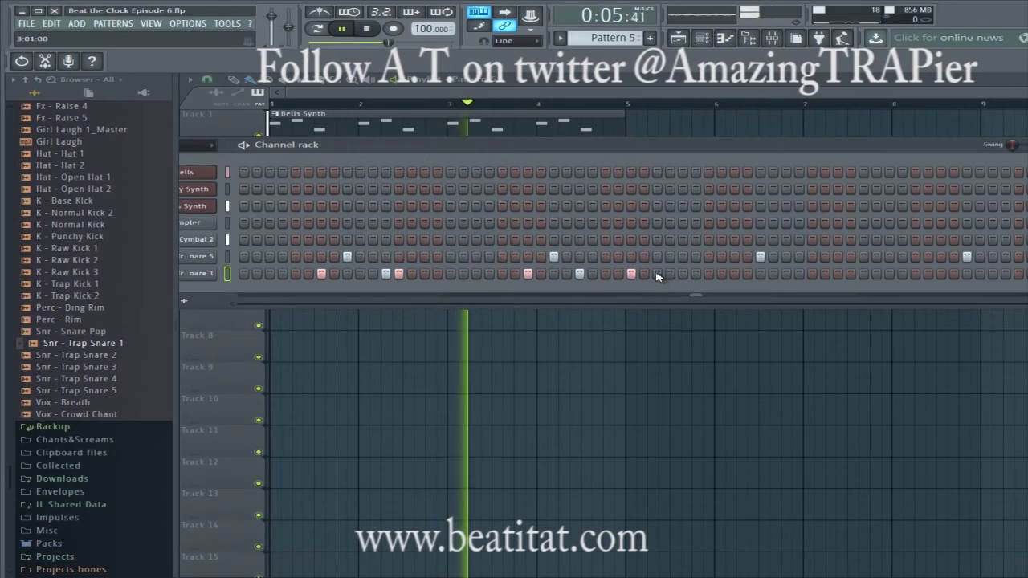
{"action": "key", "text": "space"}
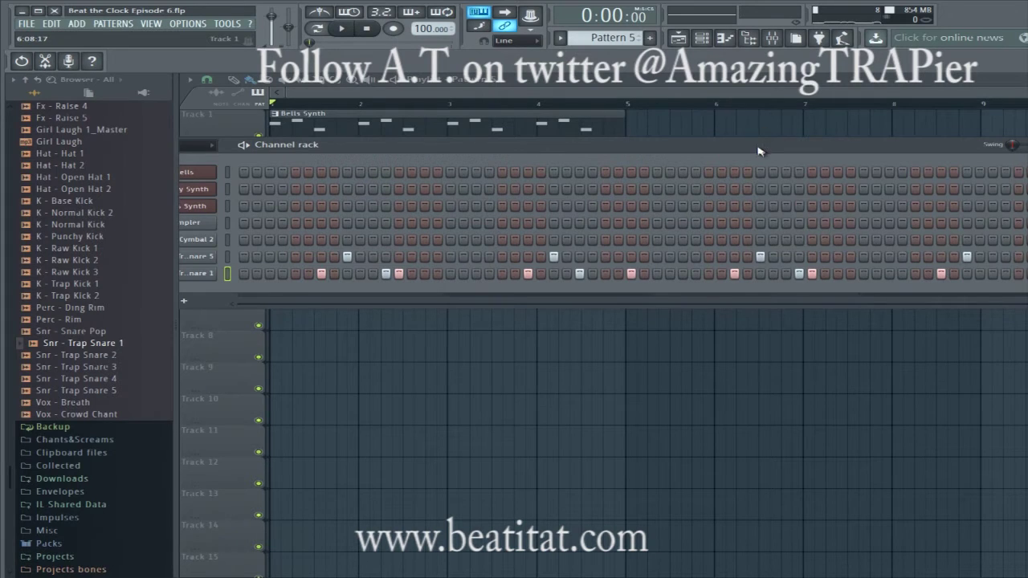
Step: Add ending Trap Snare 1 hits on steps 59, 61, 63 and 64, and rename Pattern 5 to Snares
{"action": "left_click_drag", "start_coordinate": [759, 151], "coordinate": [630, 150]}
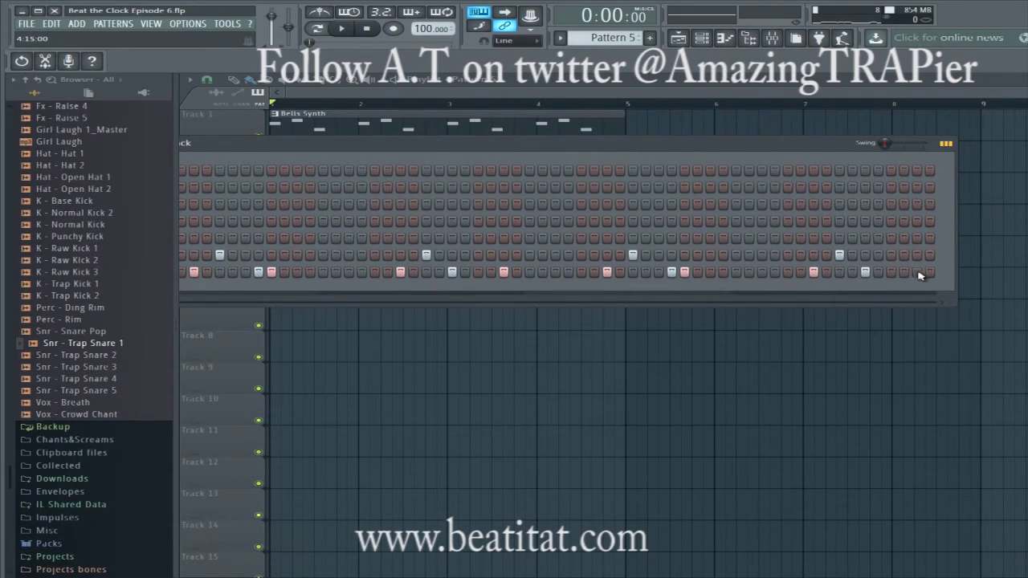
{"action": "key", "text": "space"}
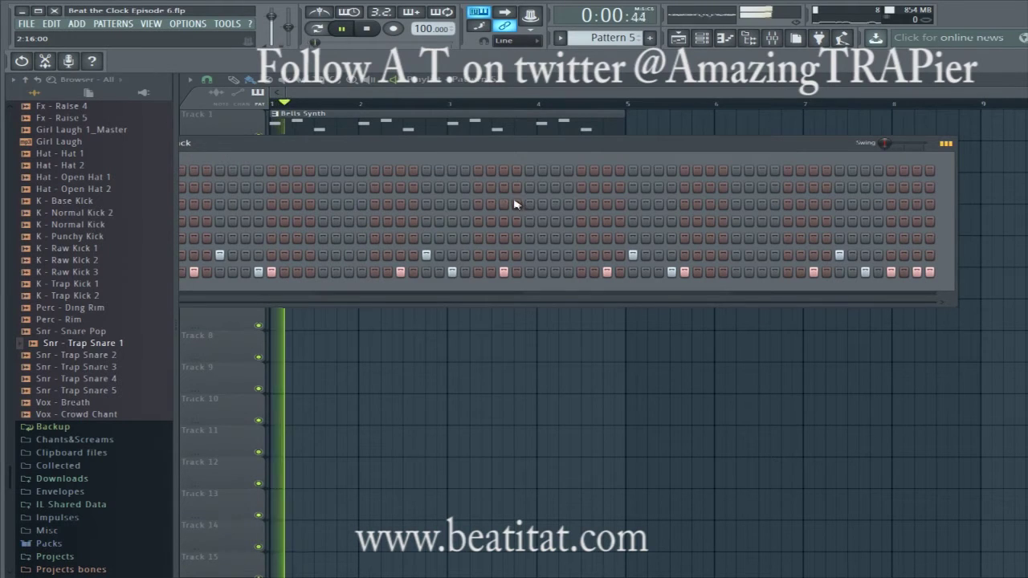
{"action": "left_click_drag", "start_coordinate": [482, 152], "coordinate": [606, 160]}
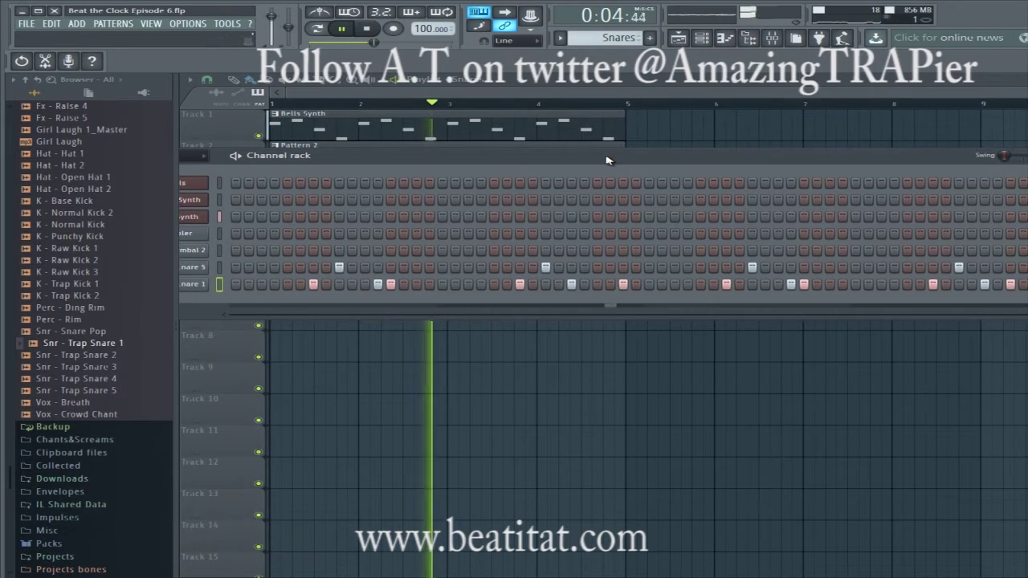
Step: Route the Snr - Trap Snare 1 channel to mixer track 5 and lower its level slightly
{"action": "left_click", "coordinate": [516, 89]}
{"action": "key", "text": "F9"}
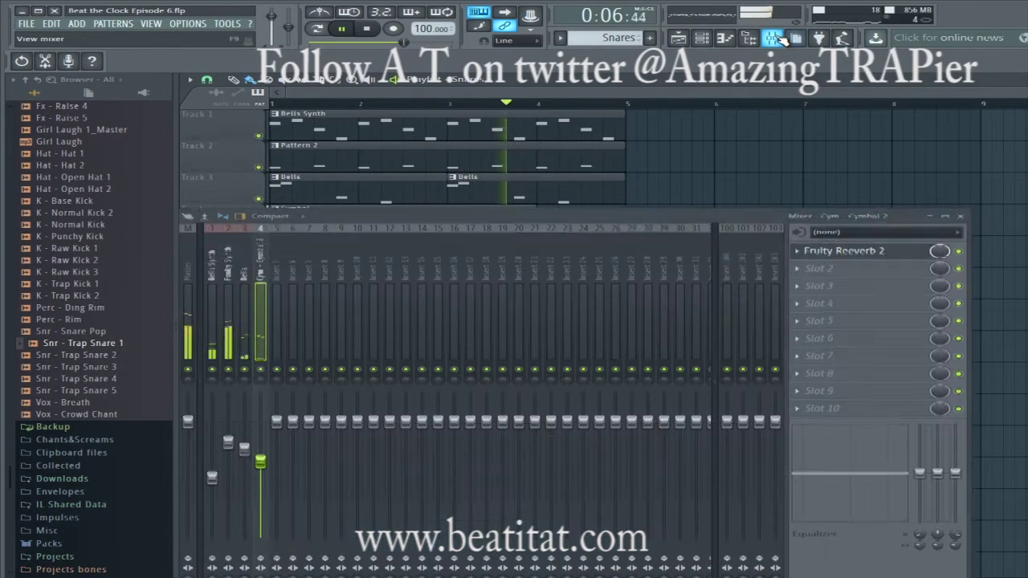
{"action": "left_click", "coordinate": [276, 265]}
{"action": "right_click", "coordinate": [287, 226]}
{"action": "mouse_move", "coordinate": [331, 293]}
{"action": "left_click", "coordinate": [481, 293]}
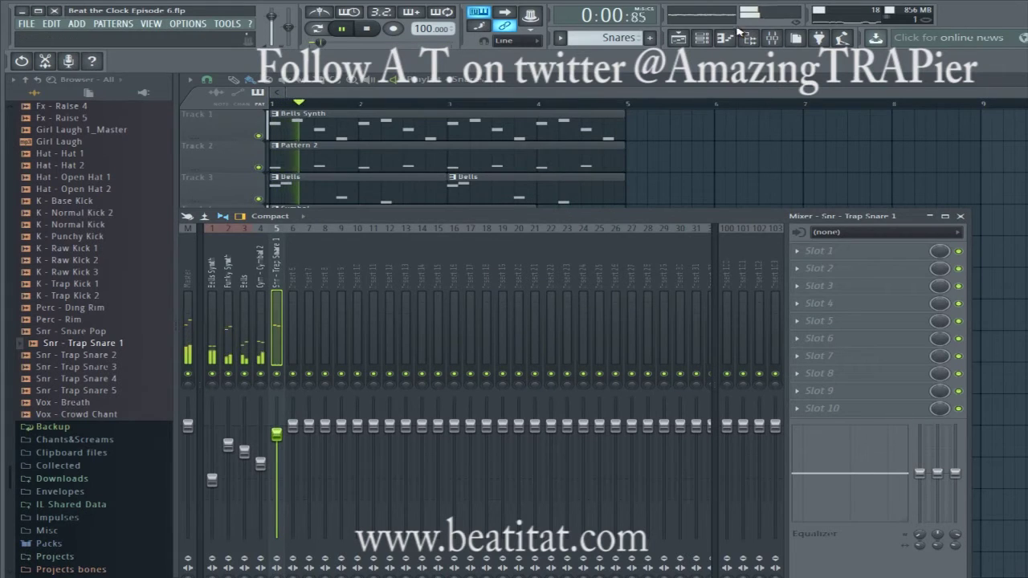
Step: Route the Snr - Trap Snare 5 channel to mixer track 6, and lower the Trap Snare 1 track's level further
{"action": "left_click", "coordinate": [701, 38]}
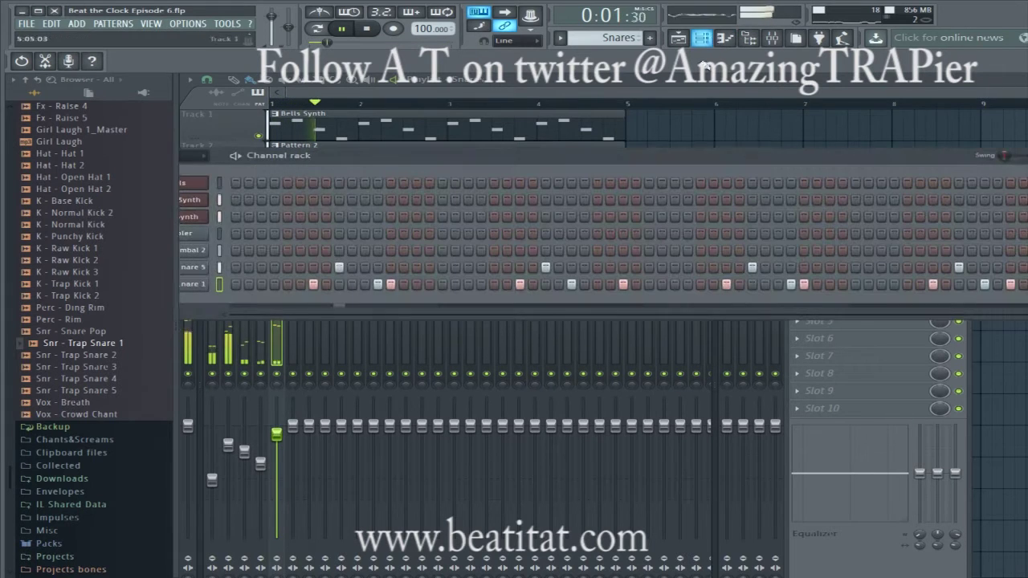
{"action": "left_click", "coordinate": [881, 544]}
{"action": "right_click", "coordinate": [298, 324]}
{"action": "mouse_move", "coordinate": [397, 292]}
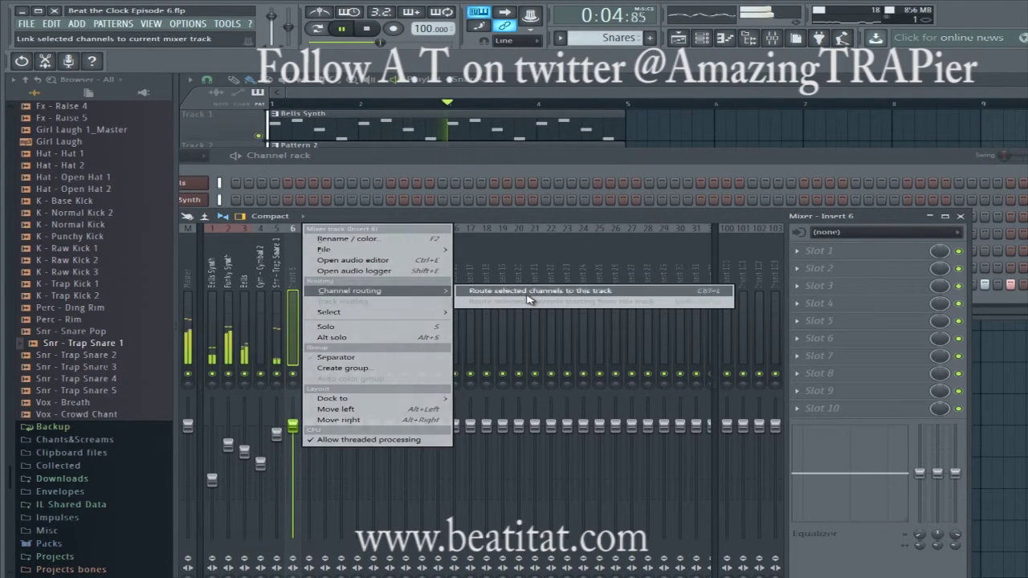
{"action": "left_click", "coordinate": [527, 292]}
{"action": "left_click_drag", "start_coordinate": [276, 438], "coordinate": [277, 453]}
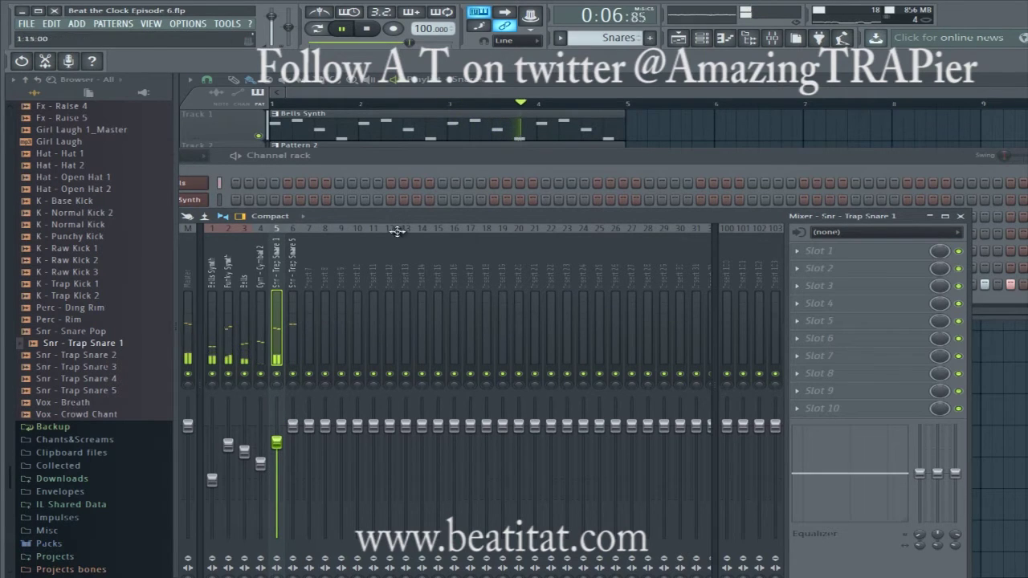
Step: Close the mixer and create a new empty pattern in the channel rack
{"action": "left_click", "coordinate": [468, 82]}
{"action": "left_click", "coordinate": [701, 38]}
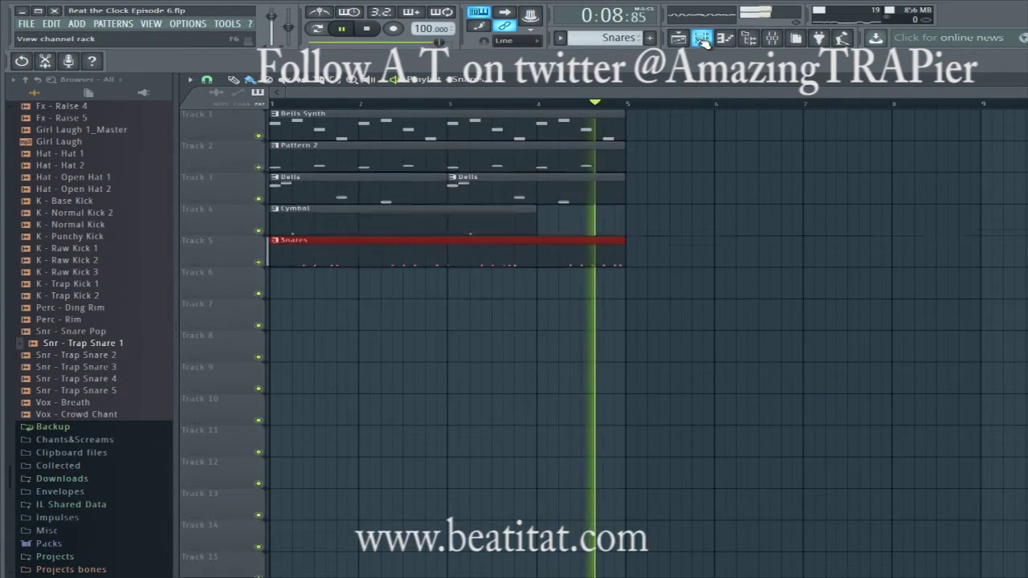
{"action": "key", "text": "F4"}
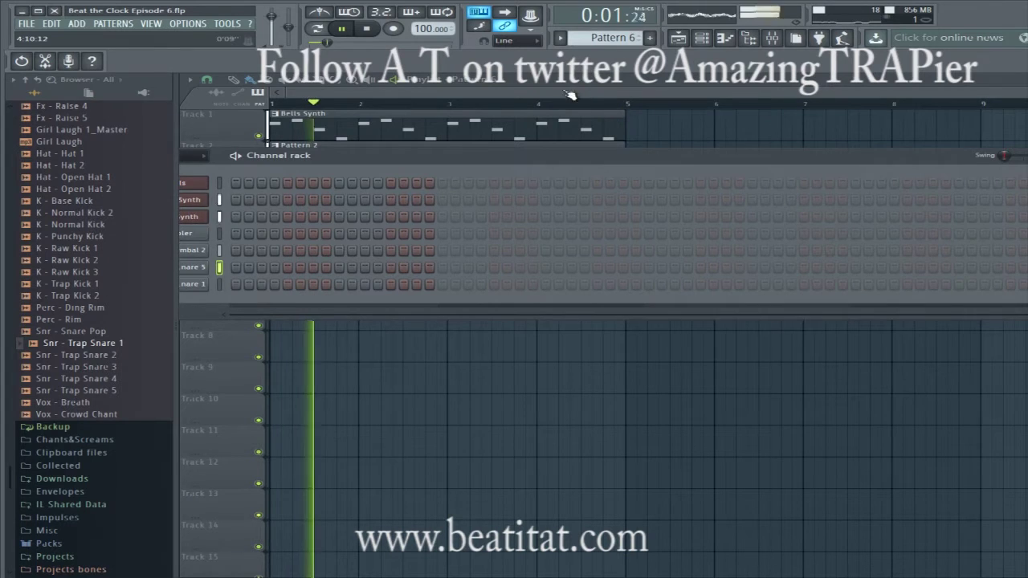
Step: Place Pattern 6 at the start of playlist track 6 and rename the pattern to Kicks
{"action": "left_click", "coordinate": [406, 406]}
{"action": "left_click_drag", "start_coordinate": [406, 409], "coordinate": [261, 277]}
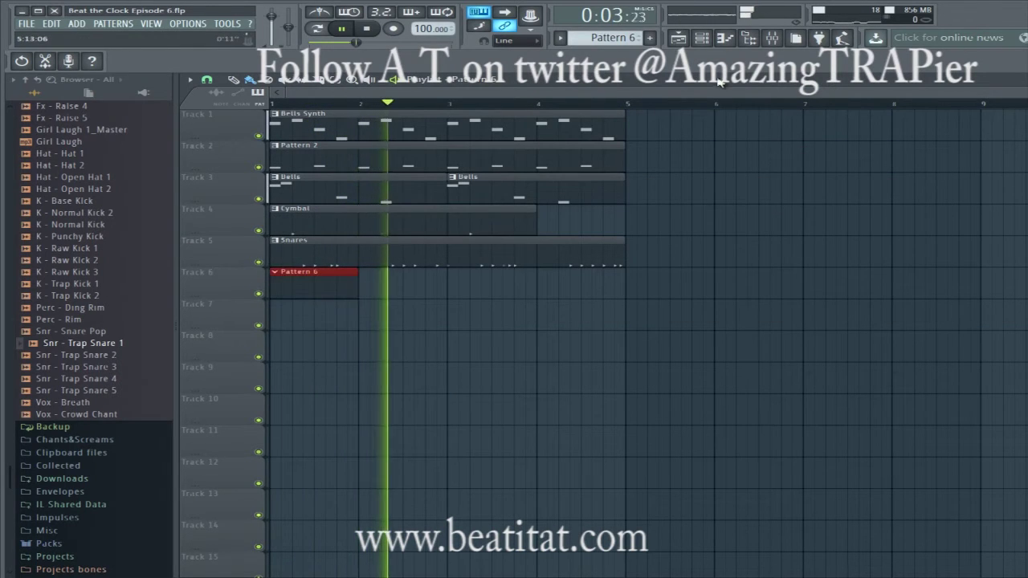
{"action": "left_click", "coordinate": [704, 38]}
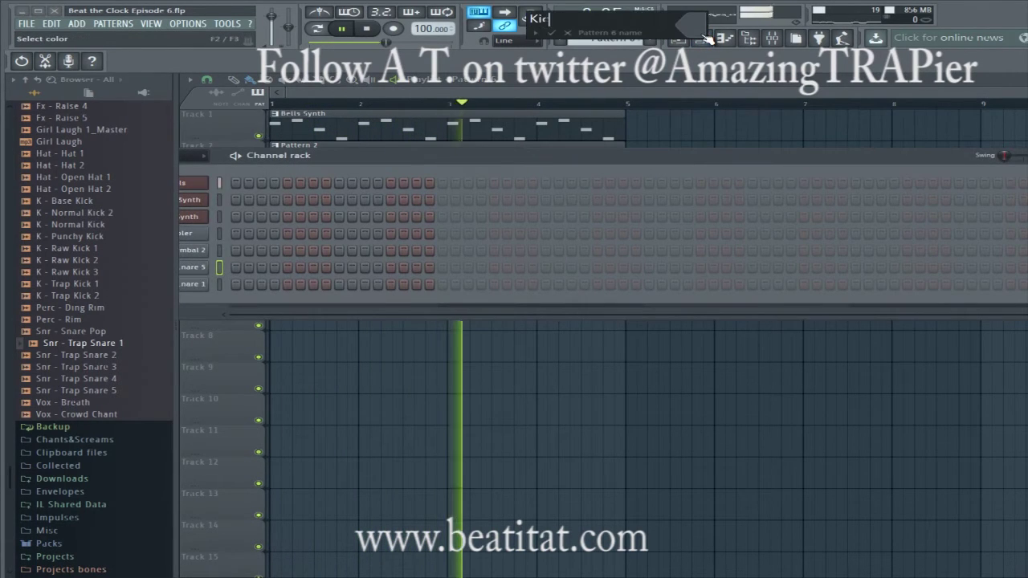
Step: Add K - Normal Kick 2 and K - Base Kick as channels, with a hit on step 1 of each
{"action": "left_click", "coordinate": [115, 213]}
{"action": "left_click_drag", "start_coordinate": [131, 213], "coordinate": [268, 299]}
{"action": "key", "text": "space"}
{"action": "left_click_drag", "start_coordinate": [225, 321], "coordinate": [235, 320]}
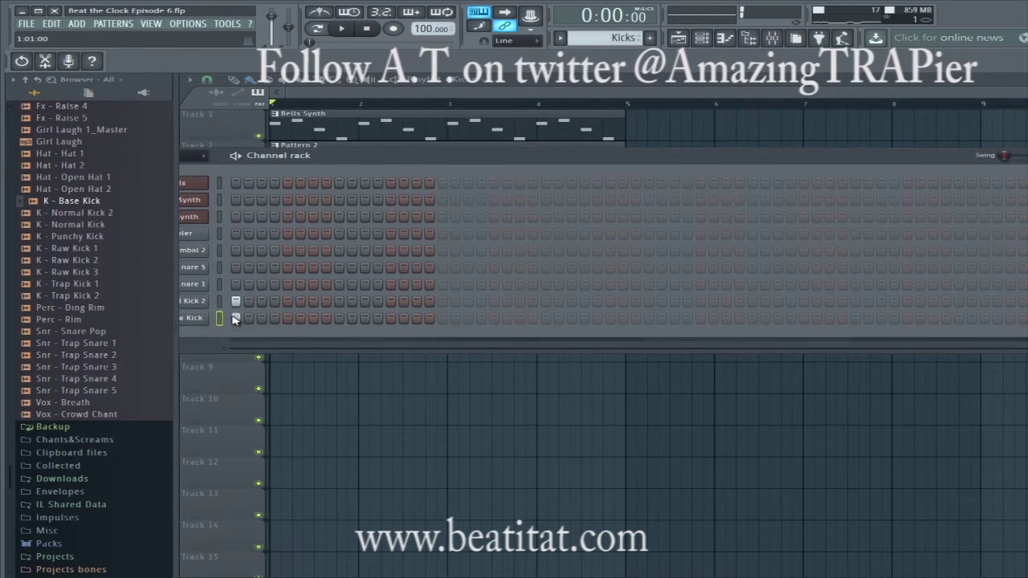
Step: Add hits on steps 7, 17, 18 and 21 for both kick channels
{"action": "left_click", "coordinate": [314, 301]}
{"action": "left_click", "coordinate": [314, 318]}
{"action": "left_click", "coordinate": [443, 301]}
{"action": "left_click", "coordinate": [443, 318]}
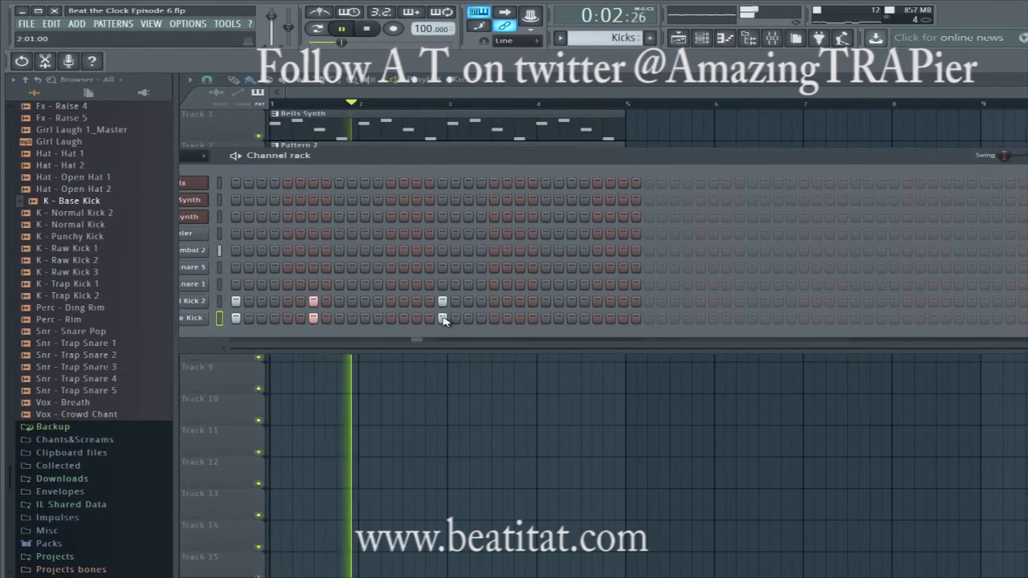
{"action": "left_click", "coordinate": [494, 318]}
{"action": "left_click", "coordinate": [494, 301]}
{"action": "key", "text": "space"}
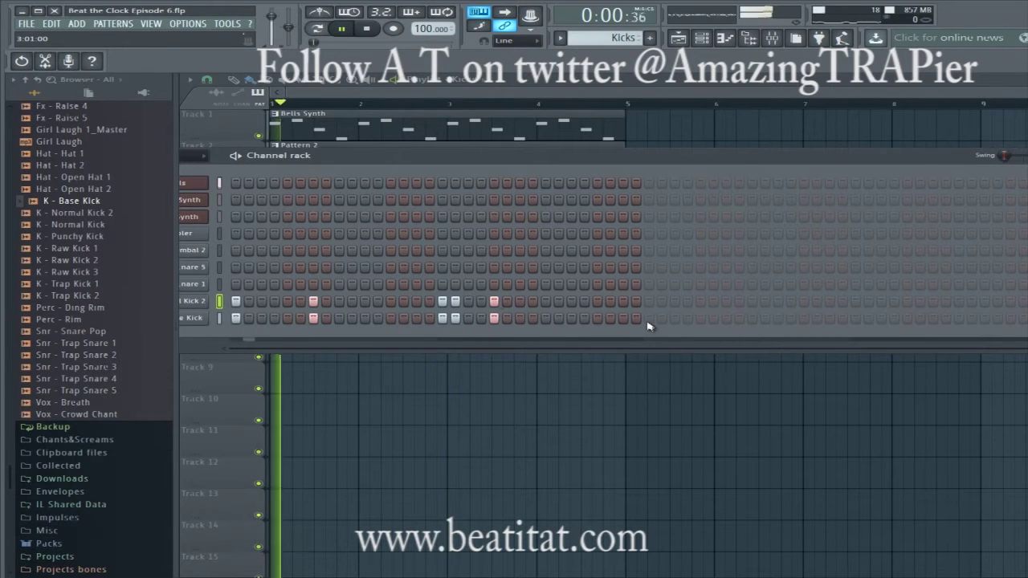
Step: Add hits on steps 33 and 39 for both kick channels
{"action": "left_click", "coordinate": [649, 318]}
{"action": "left_click", "coordinate": [649, 302]}
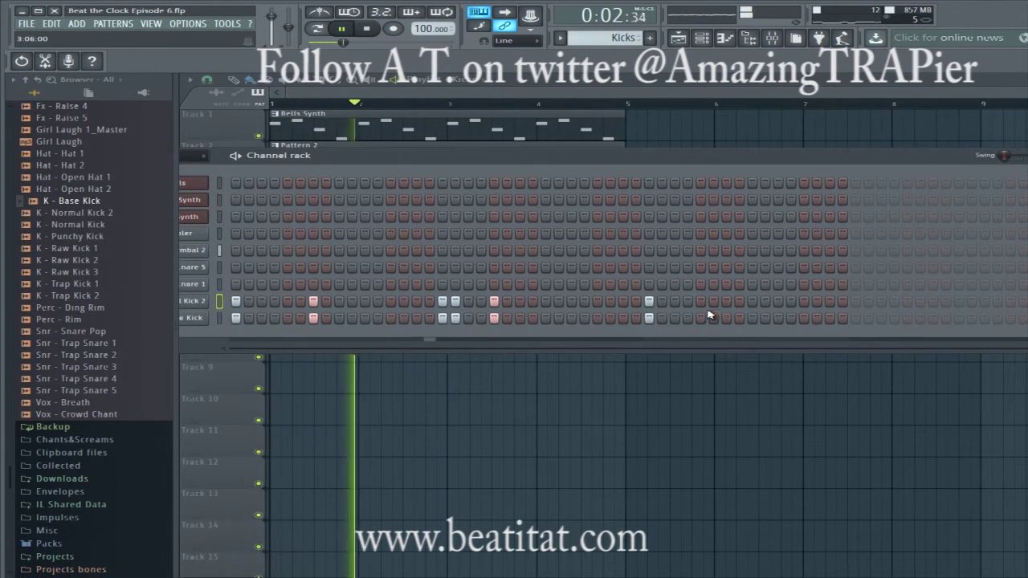
{"action": "right_click", "coordinate": [650, 302]}
{"action": "right_click", "coordinate": [650, 318]}
{"action": "left_click", "coordinate": [649, 302]}
{"action": "left_click", "coordinate": [649, 319]}
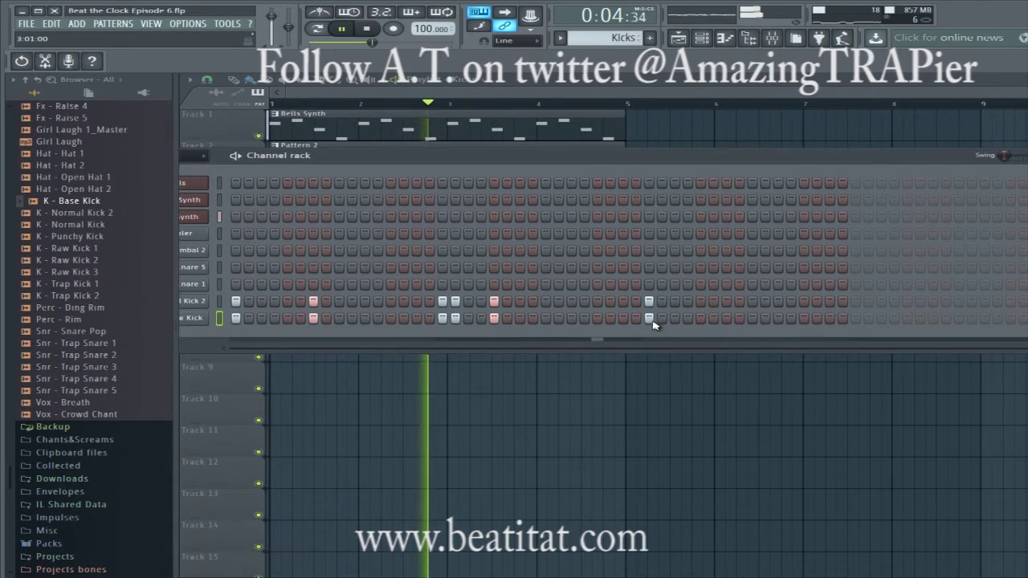
{"action": "left_click", "coordinate": [726, 302]}
{"action": "left_click", "coordinate": [726, 318]}
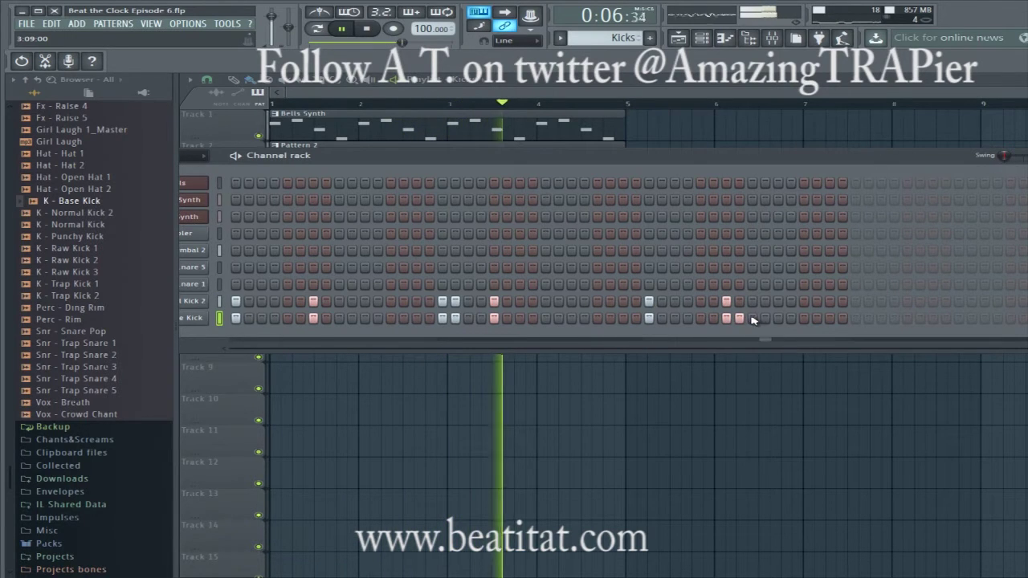
Step: Add a Base Kick hit on step 45 and hits on steps 47 and 49 for both kick channels
{"action": "left_click", "coordinate": [804, 319]}
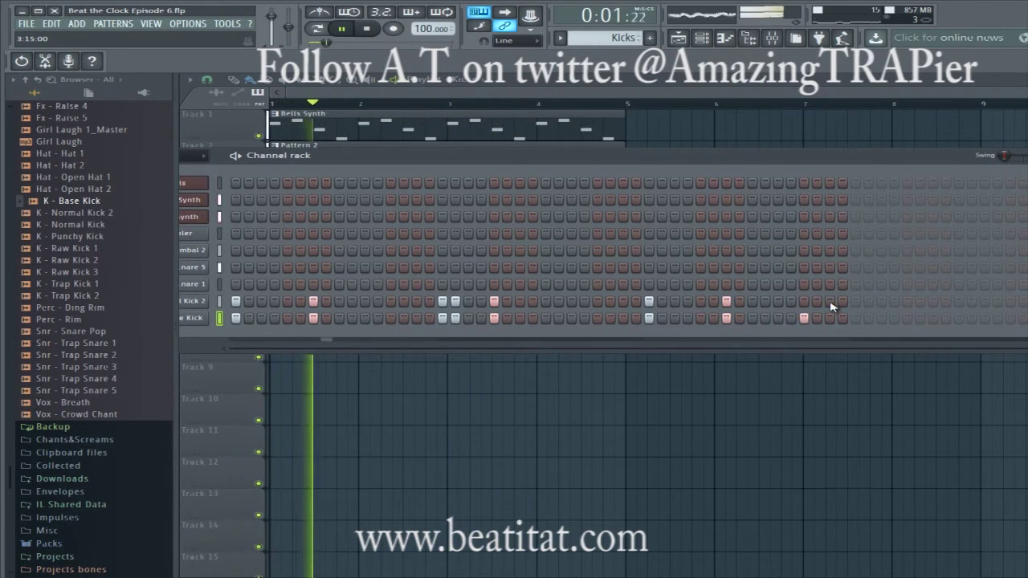
{"action": "left_click", "coordinate": [830, 301]}
{"action": "left_click", "coordinate": [843, 318]}
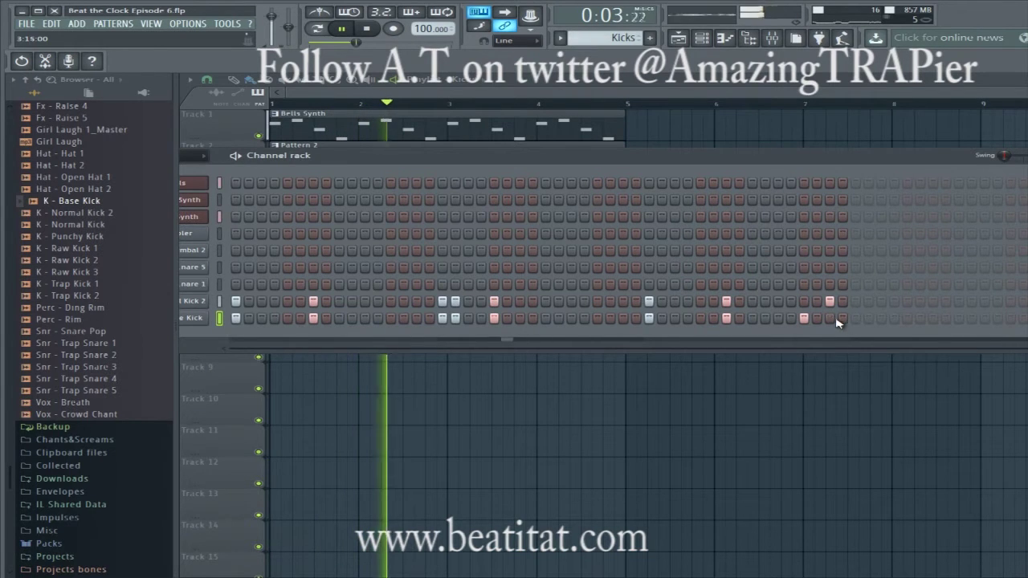
{"action": "left_click", "coordinate": [856, 318]}
{"action": "left_click", "coordinate": [856, 302]}
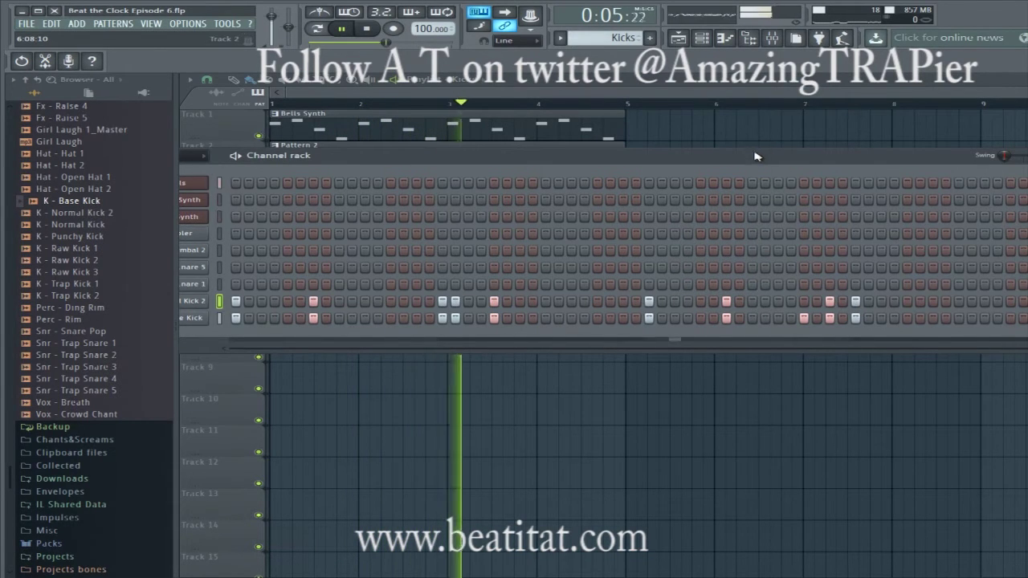
Step: Complete both kick channels with hits on steps 50, 53, 59, 61 and 63
{"action": "left_click_drag", "start_coordinate": [755, 155], "coordinate": [643, 162]}
{"action": "left_click", "coordinate": [757, 309]}
{"action": "left_click", "coordinate": [757, 325]}
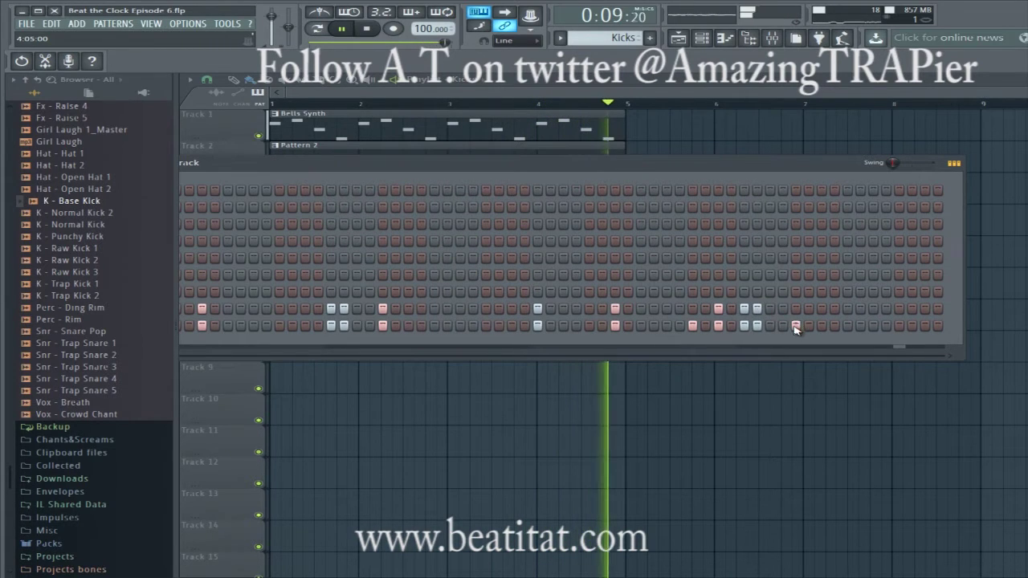
{"action": "left_click", "coordinate": [873, 309]}
{"action": "left_click", "coordinate": [873, 325]}
{"action": "left_click", "coordinate": [899, 309]}
{"action": "left_click", "coordinate": [898, 325]}
{"action": "left_click", "coordinate": [925, 309]}
{"action": "left_click", "coordinate": [924, 325]}
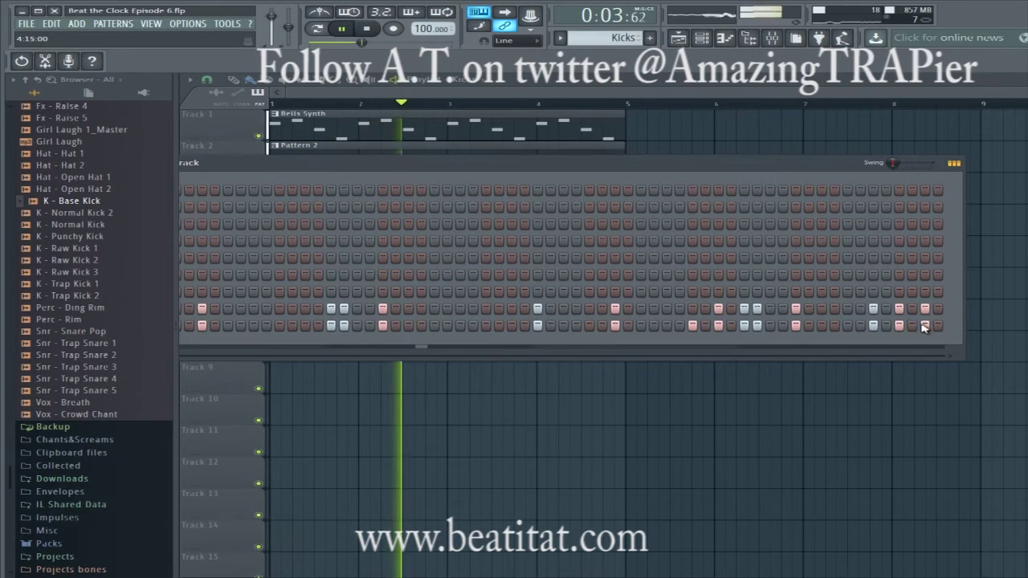
Step: Select both kick channels and route them to mixer track 7
{"action": "left_click", "coordinate": [586, 95]}
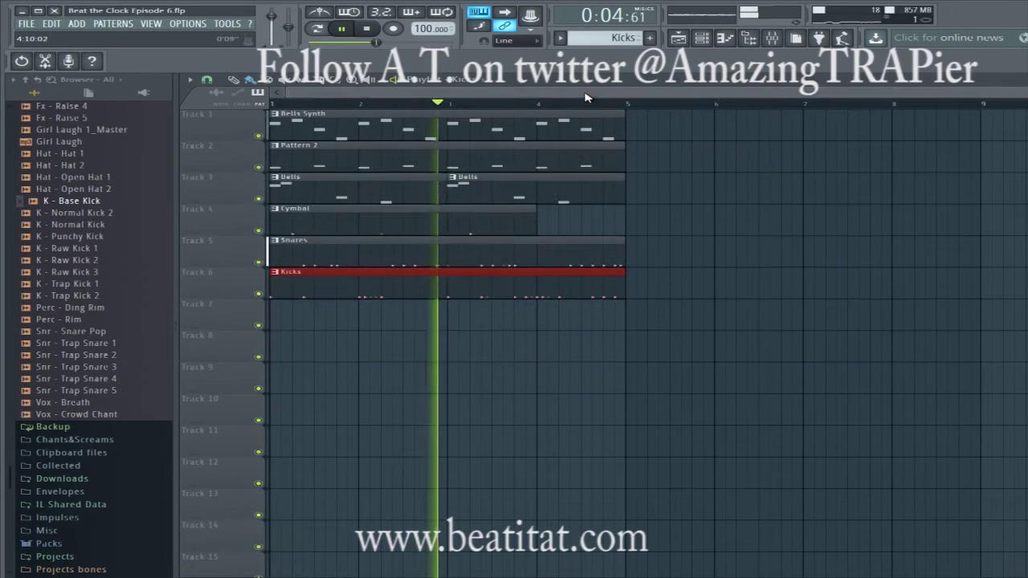
{"action": "left_click", "coordinate": [701, 38]}
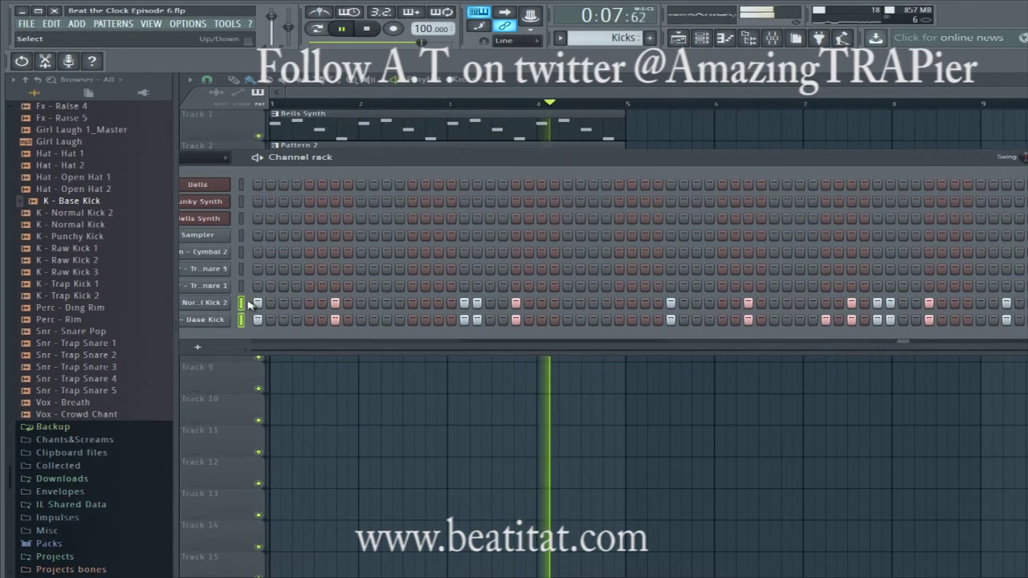
{"action": "key", "text": "F9"}
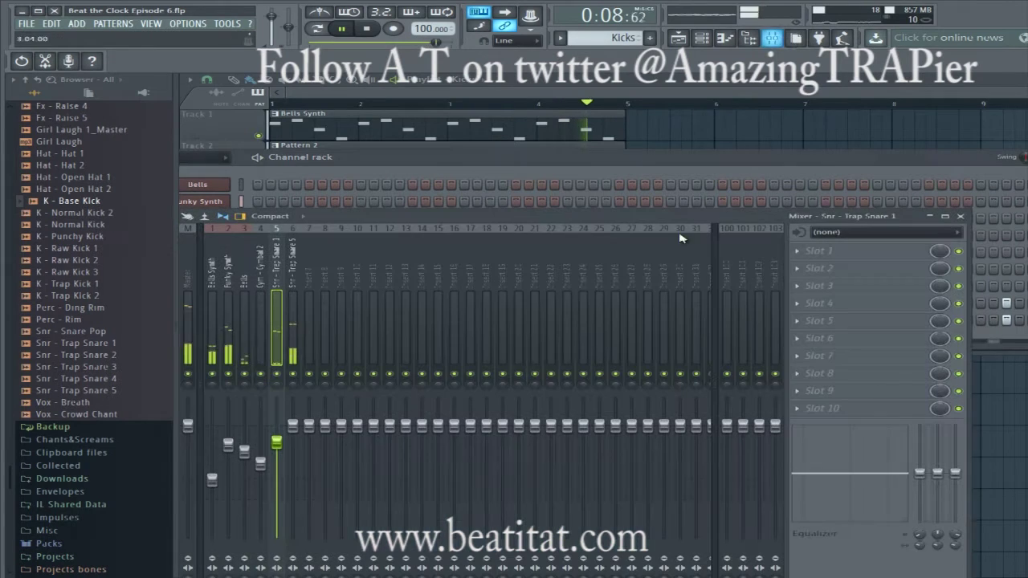
{"action": "right_click", "coordinate": [309, 298]}
{"action": "mouse_move", "coordinate": [412, 298]}
{"action": "left_click", "coordinate": [511, 292]}
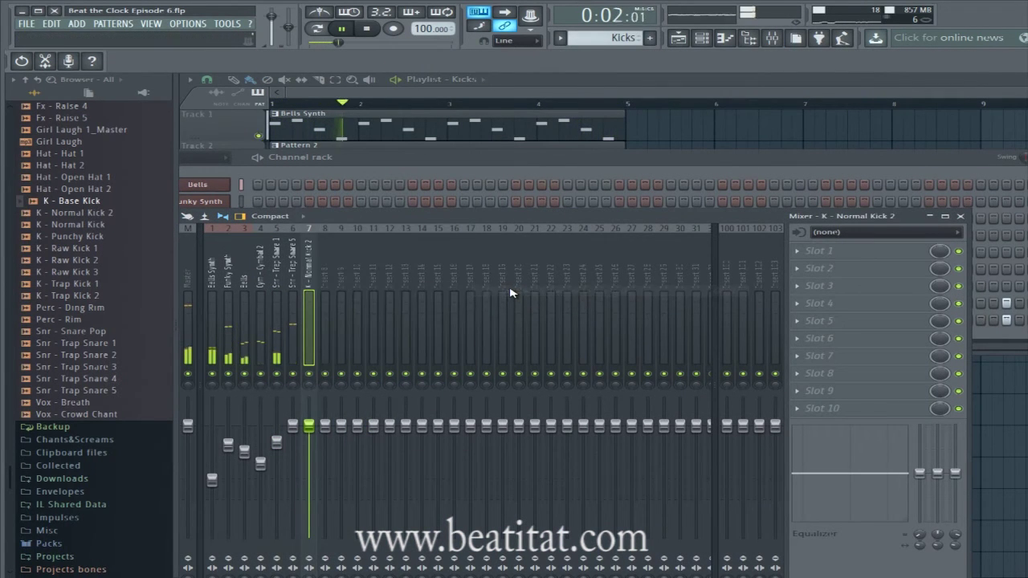
Step: Rename mixer track 7 to Kicks and lower its level slightly
{"action": "key", "text": "F2"}
{"action": "type", "text": "Kicks"}
{"action": "key", "text": "Return"}
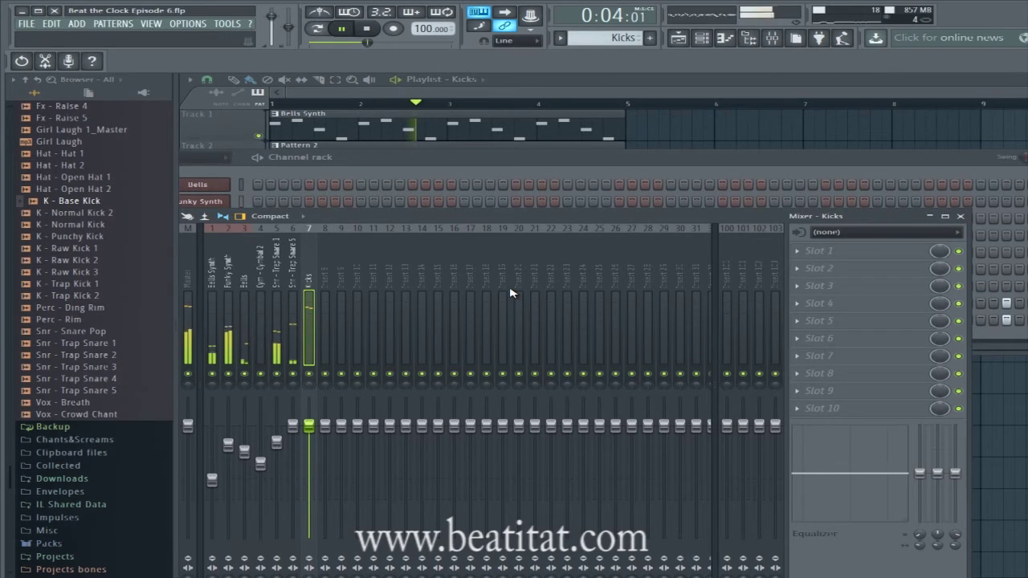
{"action": "left_click_drag", "start_coordinate": [309, 425], "coordinate": [314, 470]}
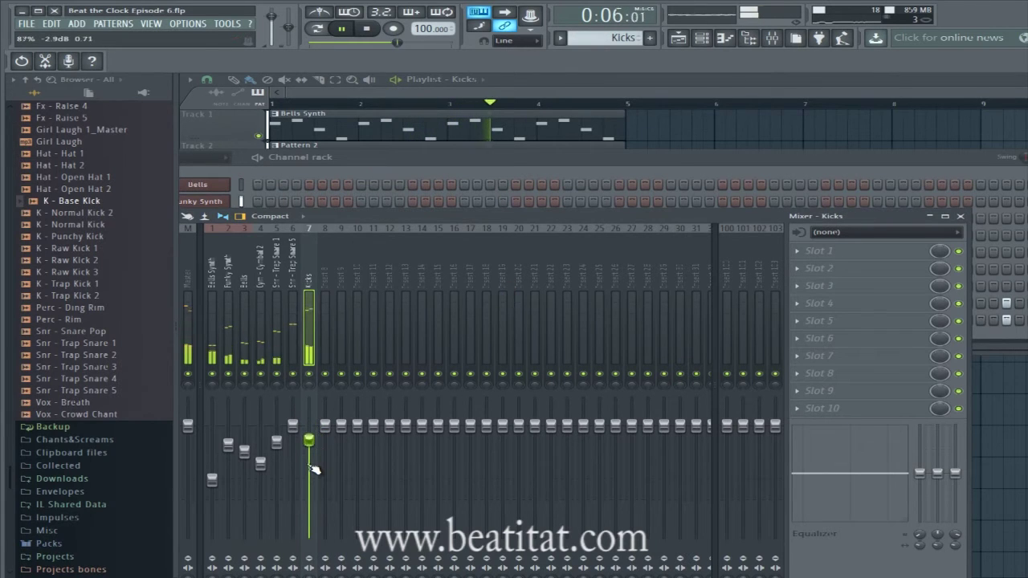
Step: Insert Fruity parametric EQ 2 on the Kicks track, cutting the lowest band, boosting band 2 around 144 Hz and lowering band 7
{"action": "left_click", "coordinate": [815, 251]}
{"action": "left_click", "coordinate": [855, 447]}
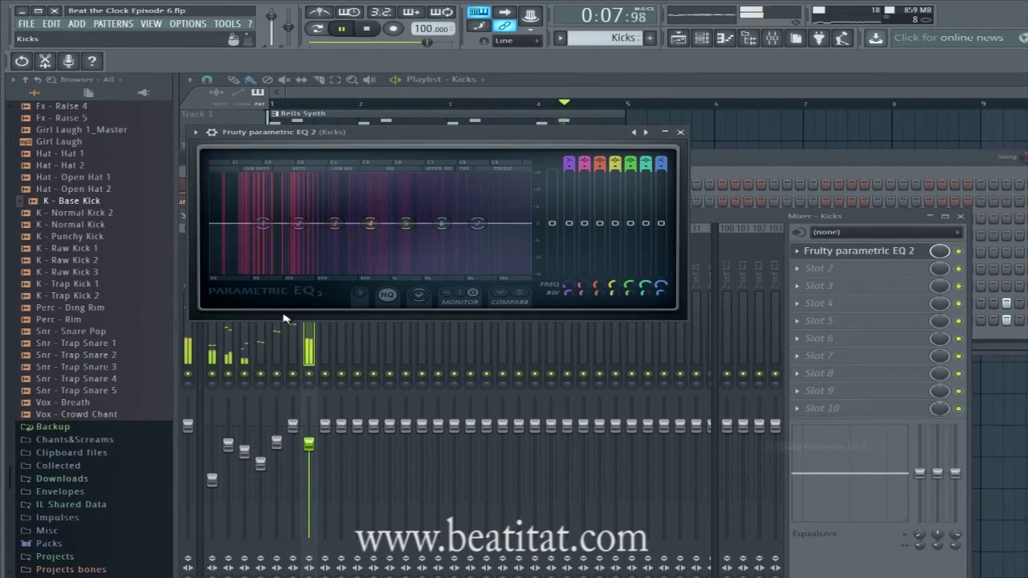
{"action": "left_click_drag", "start_coordinate": [262, 223], "coordinate": [211, 271]}
{"action": "left_click_drag", "start_coordinate": [298, 224], "coordinate": [301, 215]}
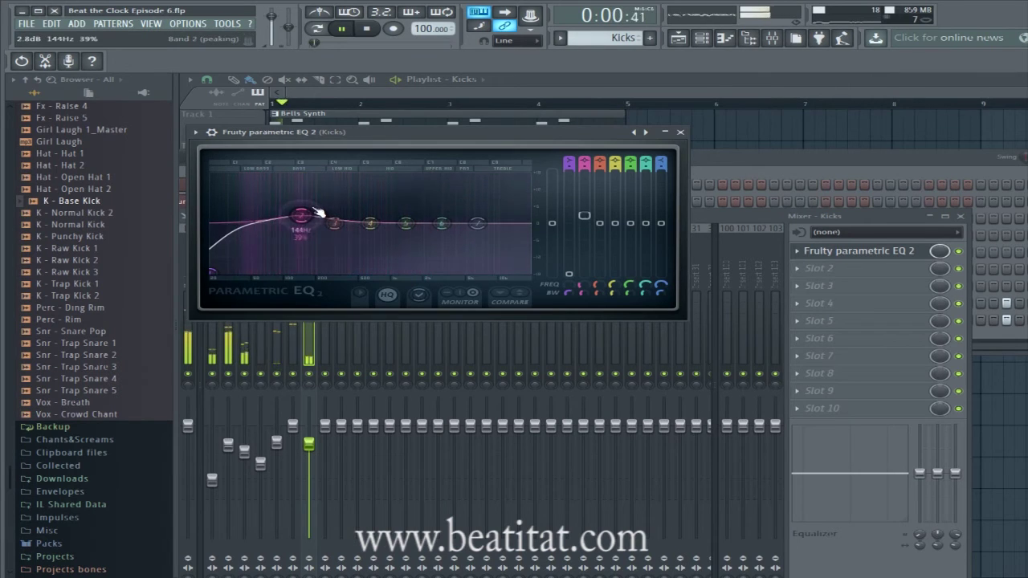
{"action": "left_click_drag", "start_coordinate": [478, 222], "coordinate": [443, 234]}
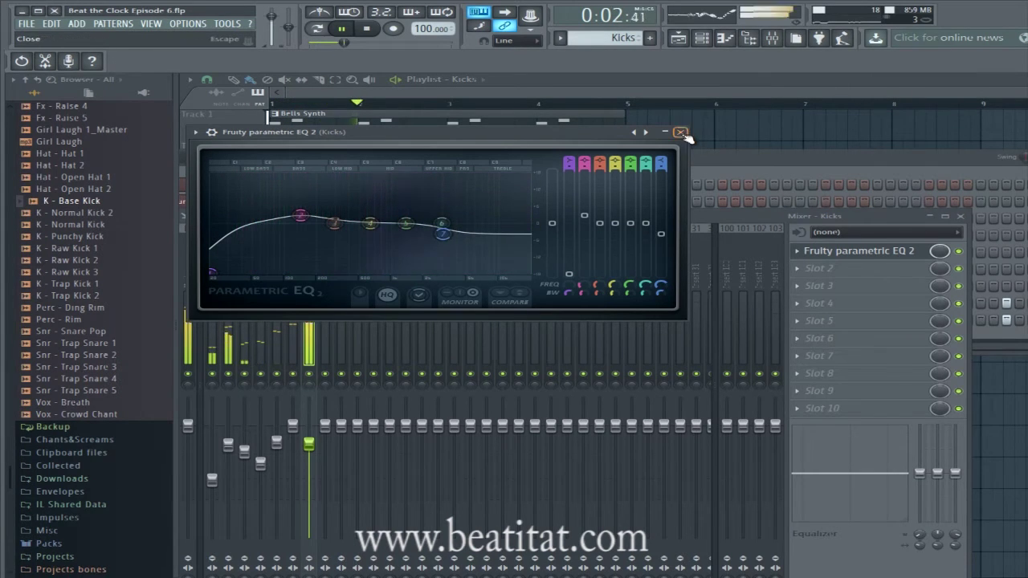
{"action": "left_click", "coordinate": [681, 133]}
Step: Insert Fruity Multiband Compressor in slot 2 of the Kicks mixer track and close its window
{"action": "left_click", "coordinate": [851, 269]}
{"action": "left_click", "coordinate": [853, 351]}
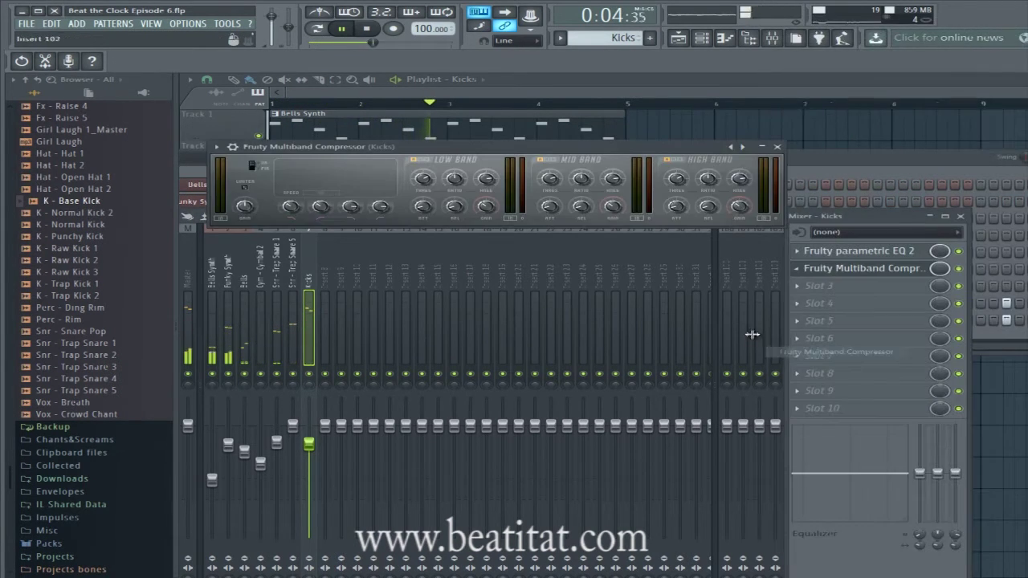
{"action": "left_click", "coordinate": [777, 148]}
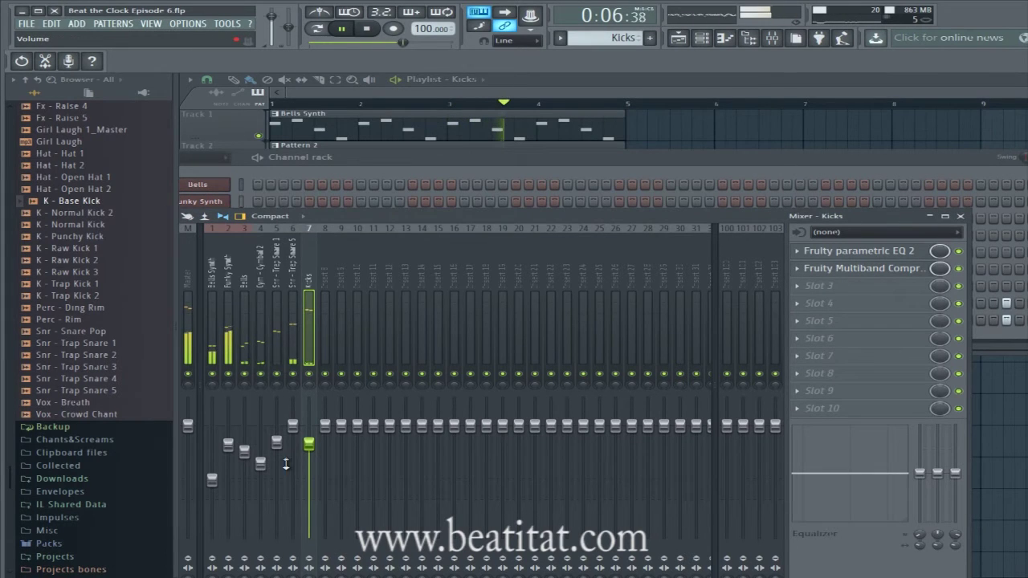
Step: Create a new pattern, place it at the start of playlist track 7 and rename it Hi Hats
{"action": "left_click", "coordinate": [573, 157]}
{"action": "key", "text": "plus"}
{"action": "left_click", "coordinate": [565, 96]}
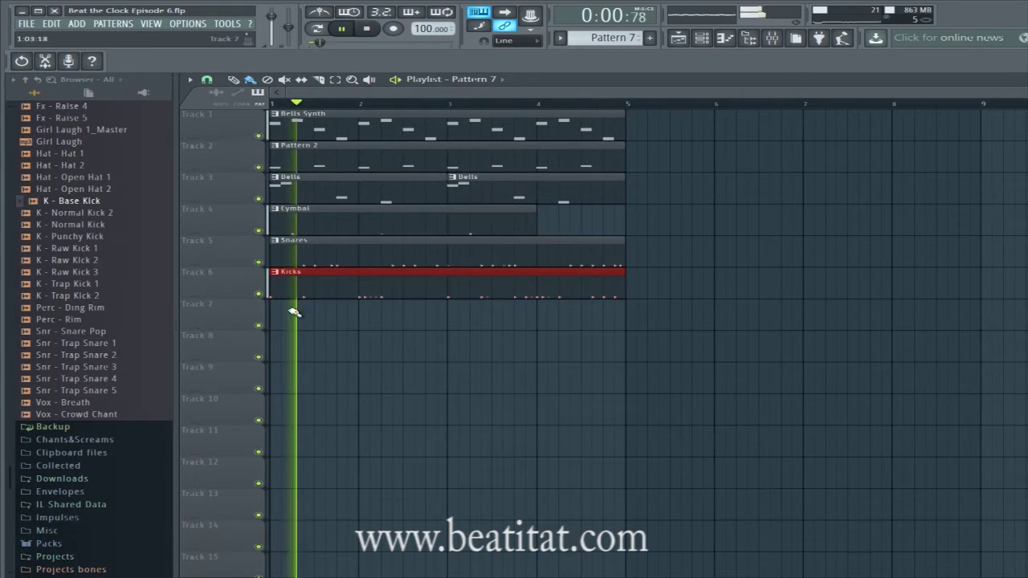
{"action": "left_click", "coordinate": [281, 316]}
{"action": "left_click", "coordinate": [724, 37]}
{"action": "left_click", "coordinate": [701, 38]}
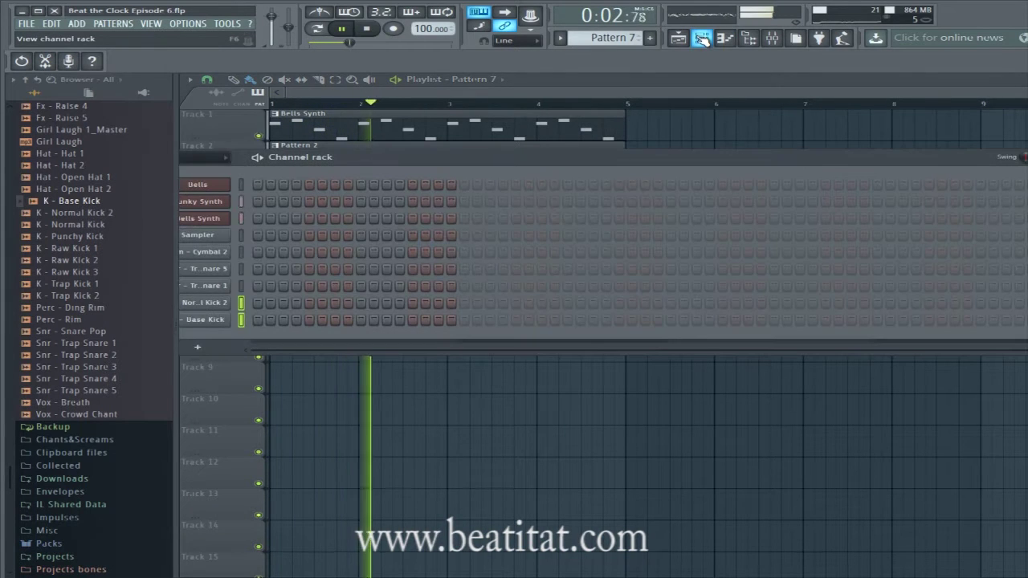
{"action": "type", "text": "Hi Hats"}
{"action": "key", "text": "Return"}
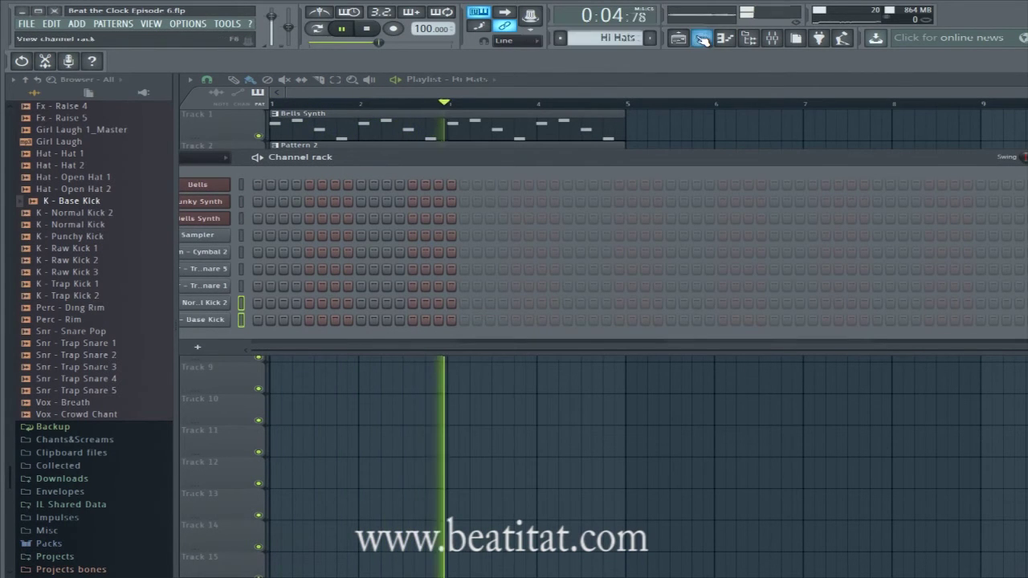
Step: Add Hat - Hat 1 as a channel and fill its pattern with a hit on every second step
{"action": "scroll", "coordinate": [88, 265], "scroll_direction": "up", "scroll_amount": 4}
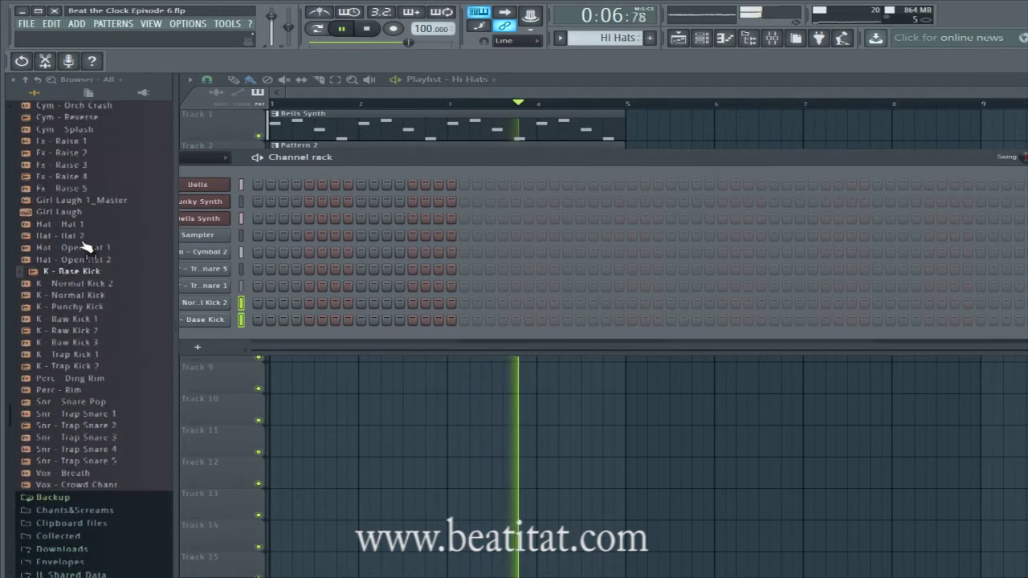
{"action": "left_click", "coordinate": [369, 115]}
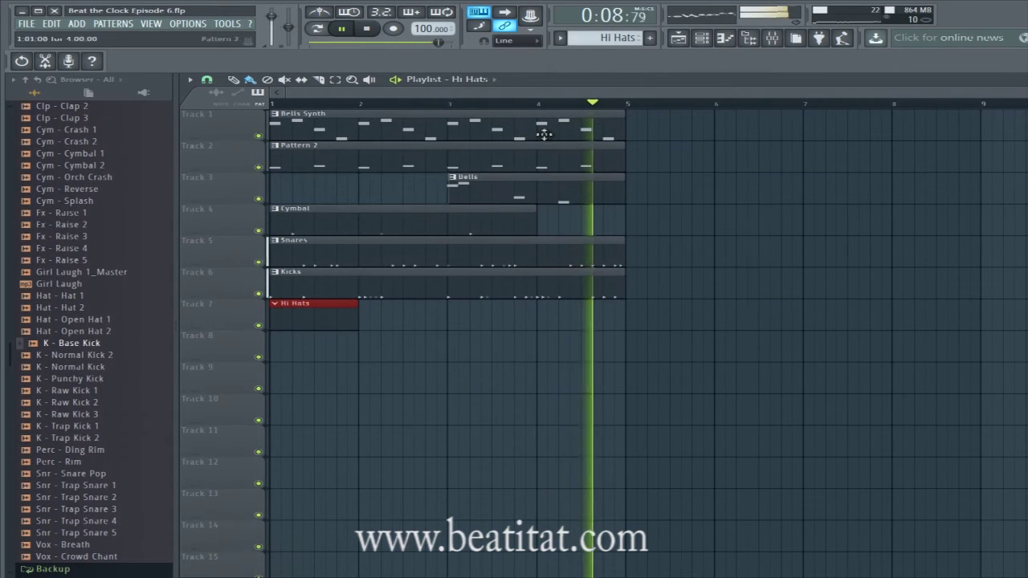
{"action": "left_click", "coordinate": [749, 37]}
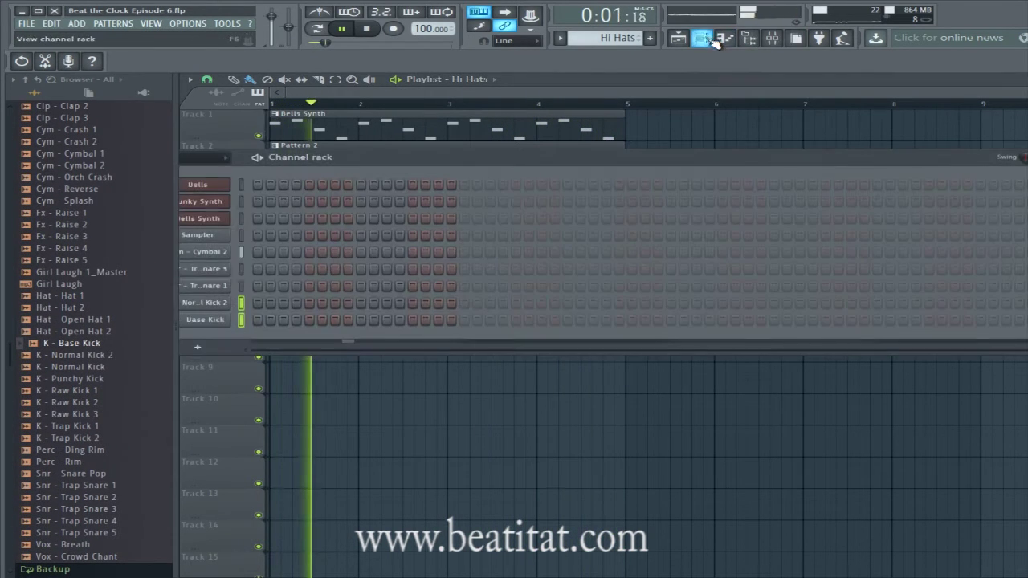
{"action": "left_click_drag", "start_coordinate": [110, 302], "coordinate": [348, 316]}
{"action": "right_click", "coordinate": [347, 314]}
{"action": "left_click", "coordinate": [450, 349]}
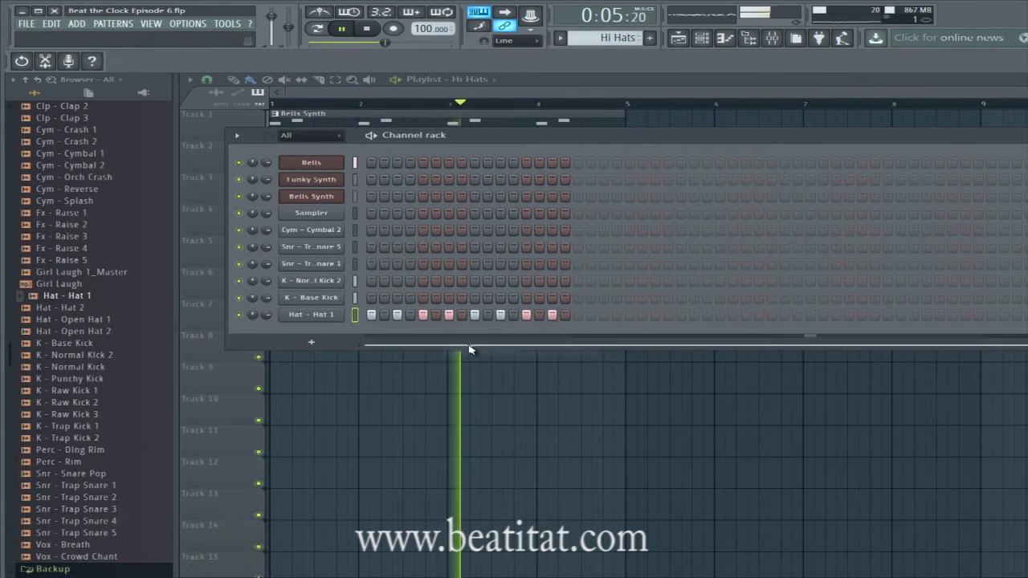
Step: Open the Hat - Hat 1 channel in the piano roll and duplicate its evenly spaced C5 notes through bar 4
{"action": "right_click", "coordinate": [361, 314]}
{"action": "left_click", "coordinate": [374, 319]}
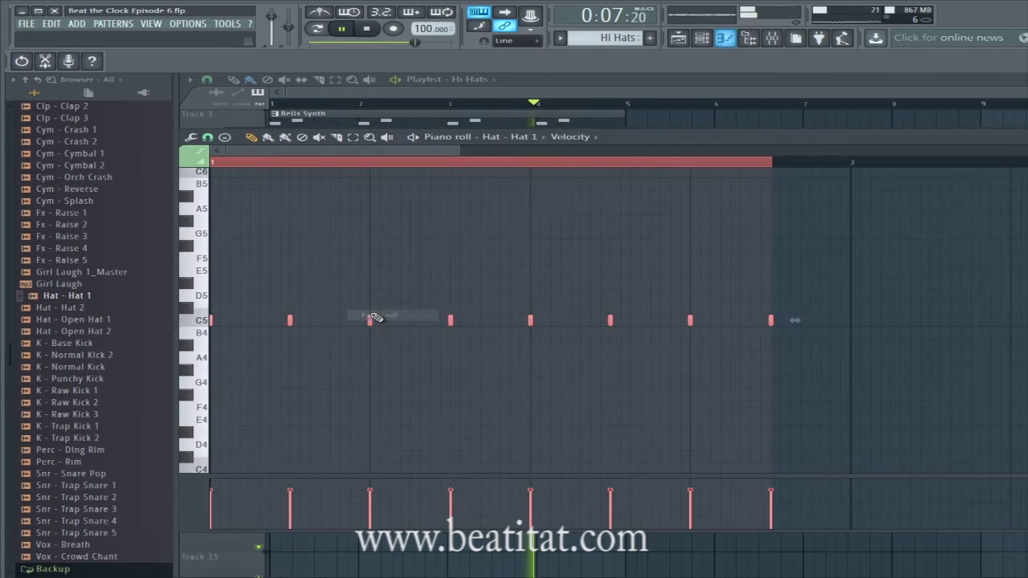
{"action": "left_click_drag", "start_coordinate": [213, 320], "coordinate": [436, 343]}
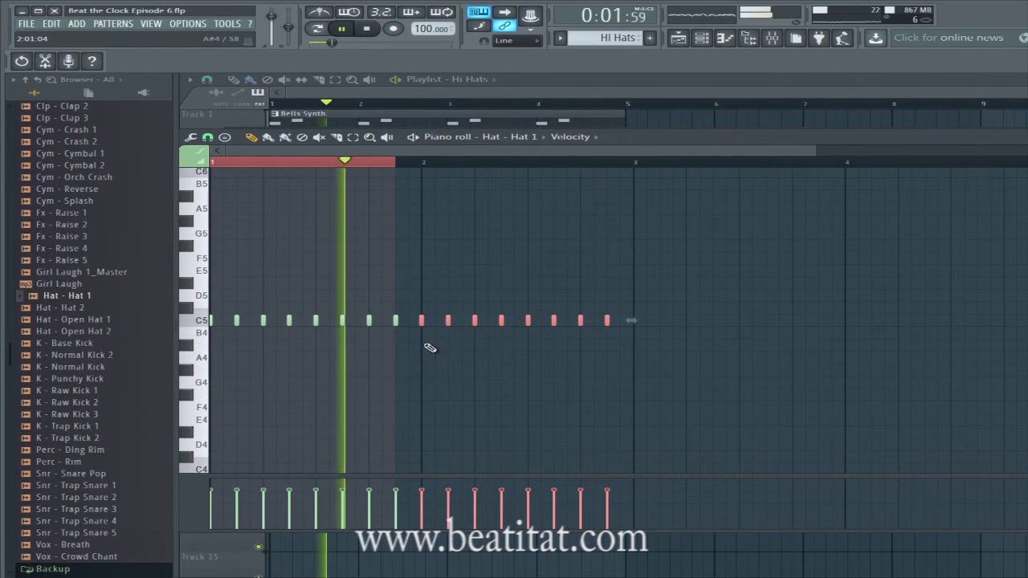
{"action": "key", "text": "ctrl+a"}
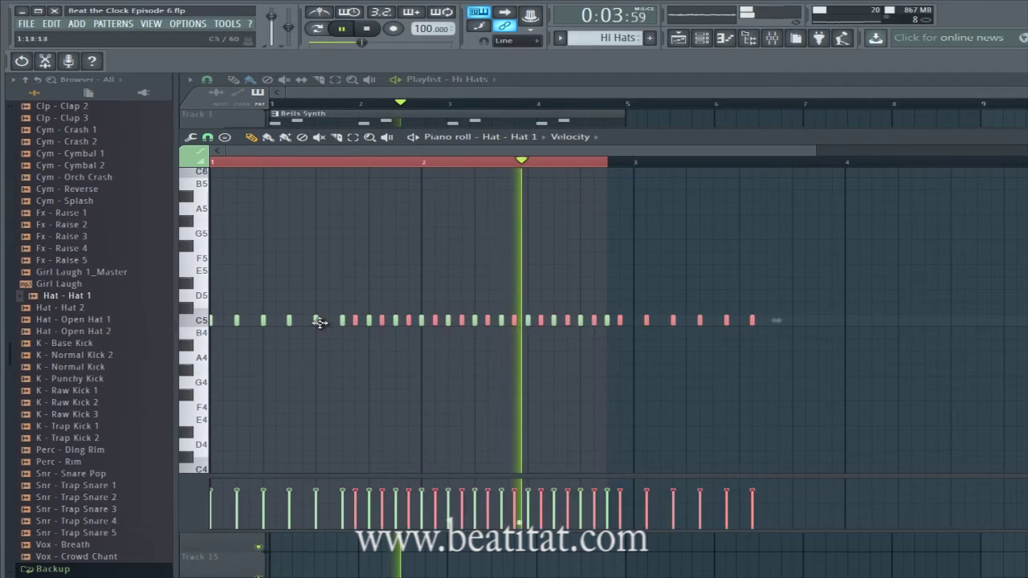
{"action": "key", "text": "ctrl+b"}
{"action": "key", "text": "ctrl+b"}
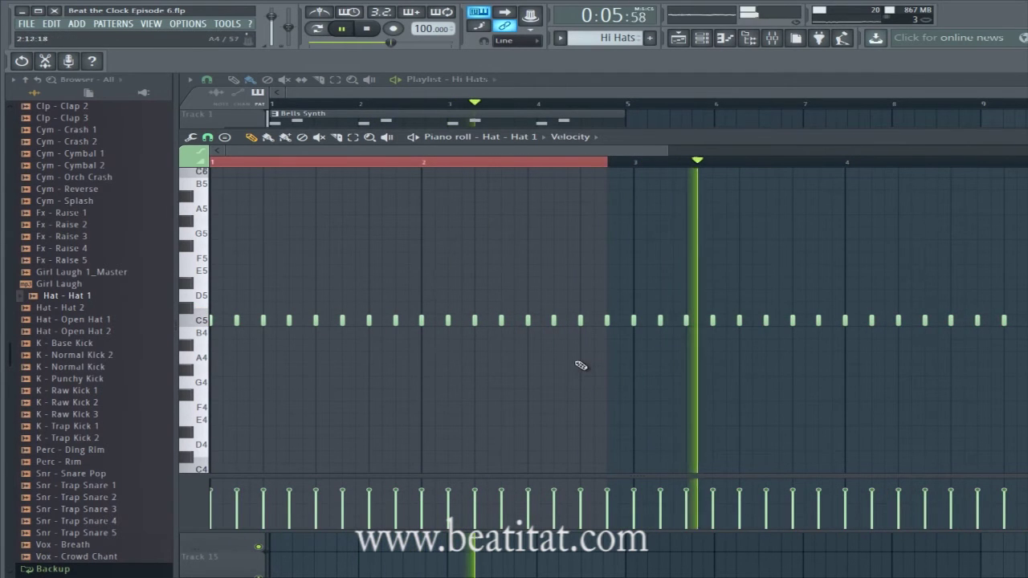
Step: Extend two neighbouring C5 hat notes in the middle of bar 1 to meet the next note and chop them into rapid rolls
{"action": "left_click_drag", "start_coordinate": [308, 315], "coordinate": [339, 326]}
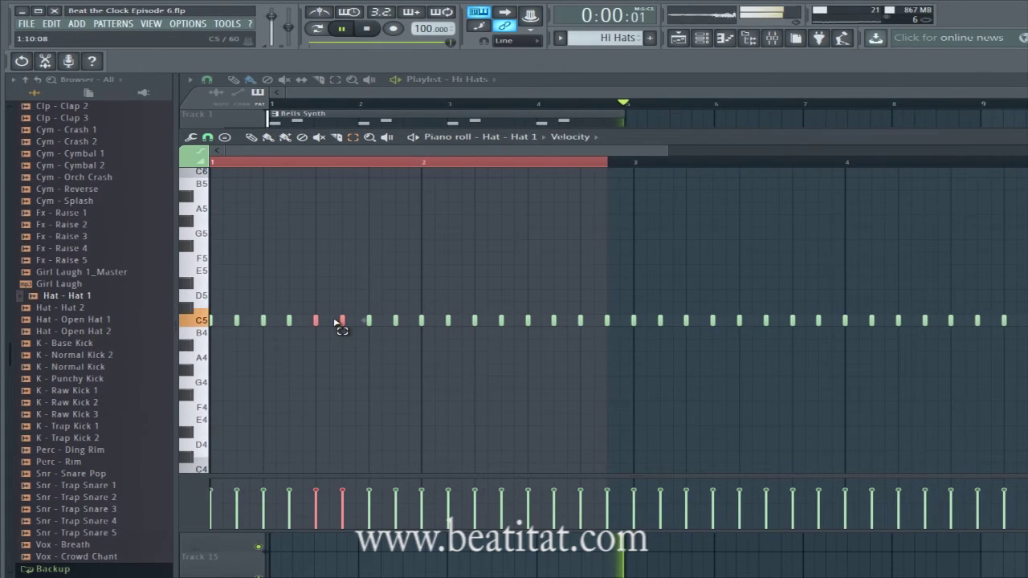
{"action": "key", "text": "alt+l"}
{"action": "key", "text": "Return"}
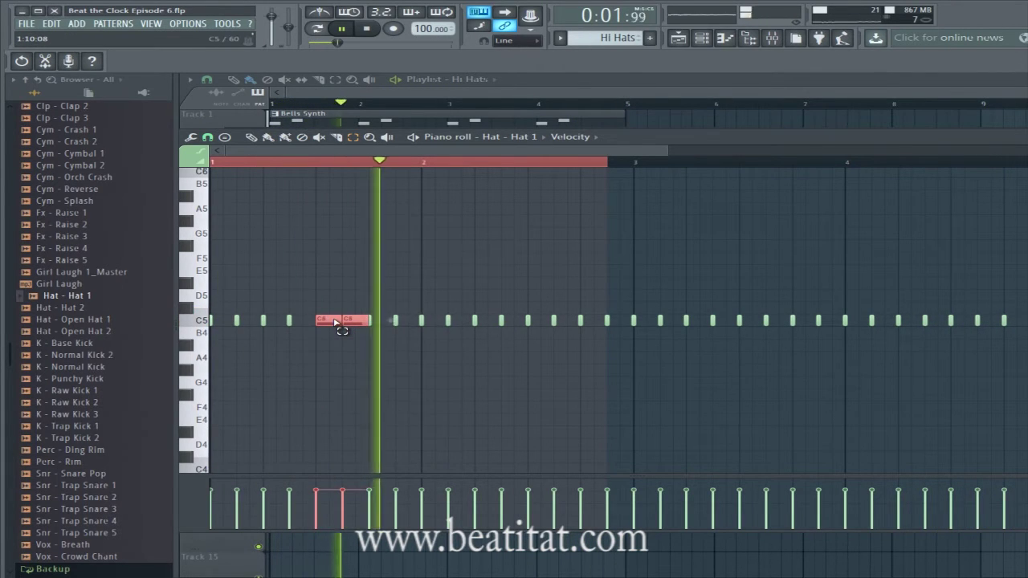
{"action": "key", "text": "alt+u"}
{"action": "key", "text": "Return"}
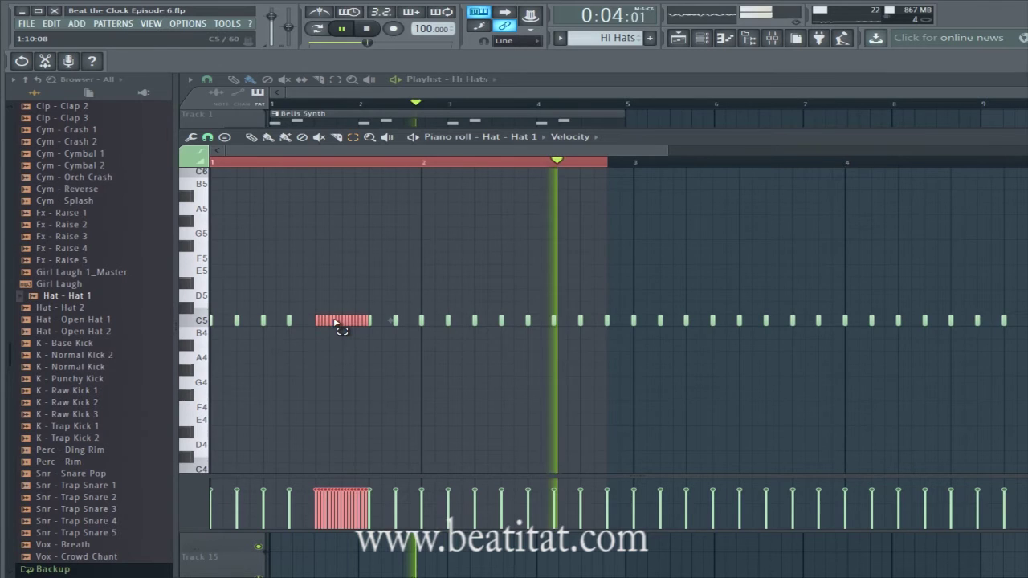
Step: Delete the second chopped roll and the surplus single hat note late in bar 1, keeping only the first roll
{"action": "left_click", "coordinate": [350, 332]}
{"action": "left_click_drag", "start_coordinate": [344, 337], "coordinate": [372, 326]}
{"action": "key", "text": "Delete"}
{"action": "key", "text": "Delete"}
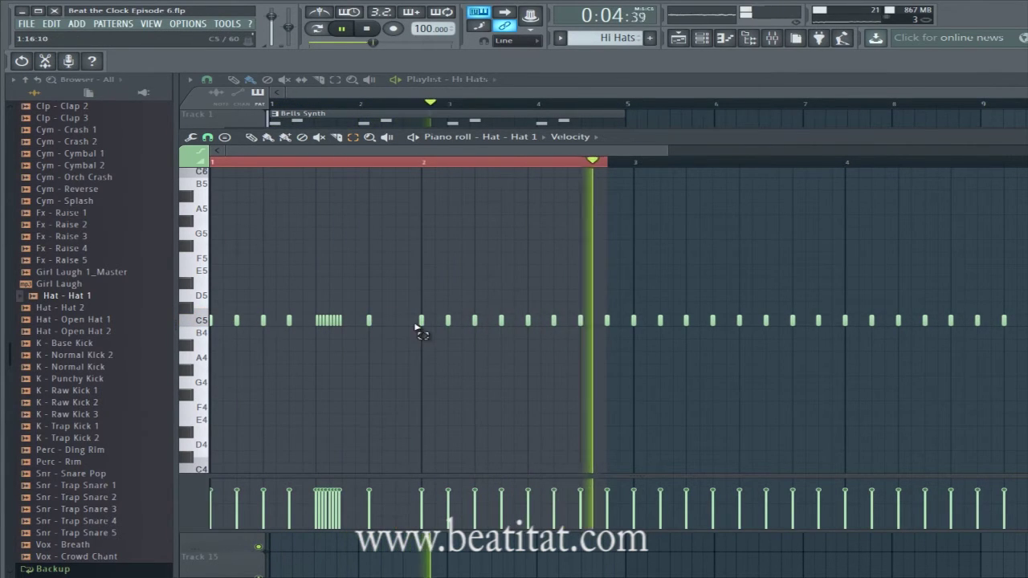
Step: Copy the remaining hat roll to F5 late in bar 1 and ramp the copy's velocities downward
{"action": "left_click_drag", "start_coordinate": [361, 338], "coordinate": [314, 324]}
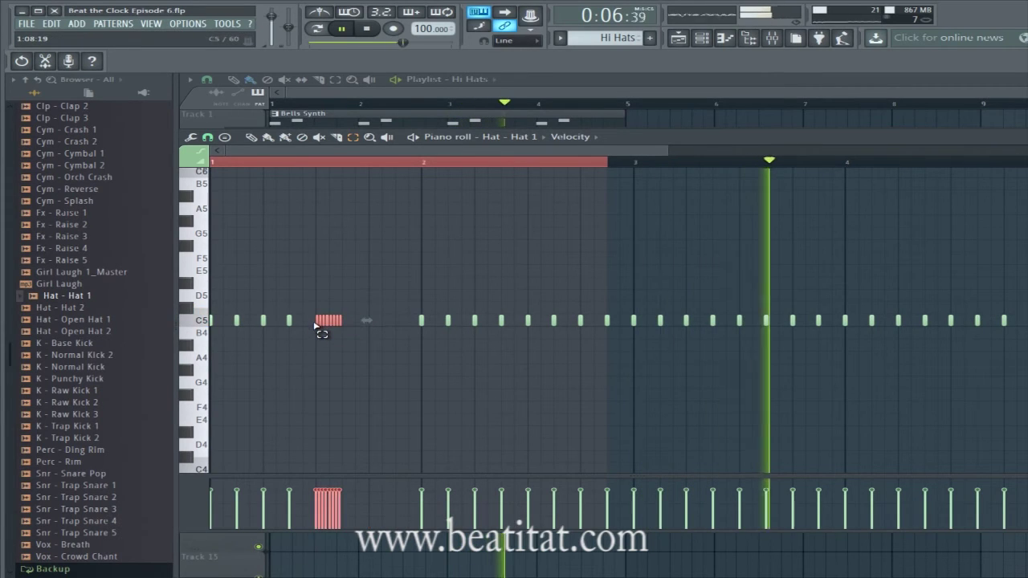
{"action": "left_click", "coordinate": [320, 333], "text": "ctrl"}
{"action": "left_click_drag", "start_coordinate": [362, 325], "coordinate": [378, 258]}
{"action": "left_click_drag", "start_coordinate": [369, 489], "coordinate": [401, 525]}
Step: Replace the first two C5 hat notes of bar 2 with a copy of the C5 roll and stop playback
{"action": "left_click", "coordinate": [437, 352], "text": "ctrl"}
{"action": "right_click", "coordinate": [448, 322]}
{"action": "right_click", "coordinate": [423, 321]}
{"action": "left_click_drag", "start_coordinate": [352, 320], "coordinate": [434, 322]}
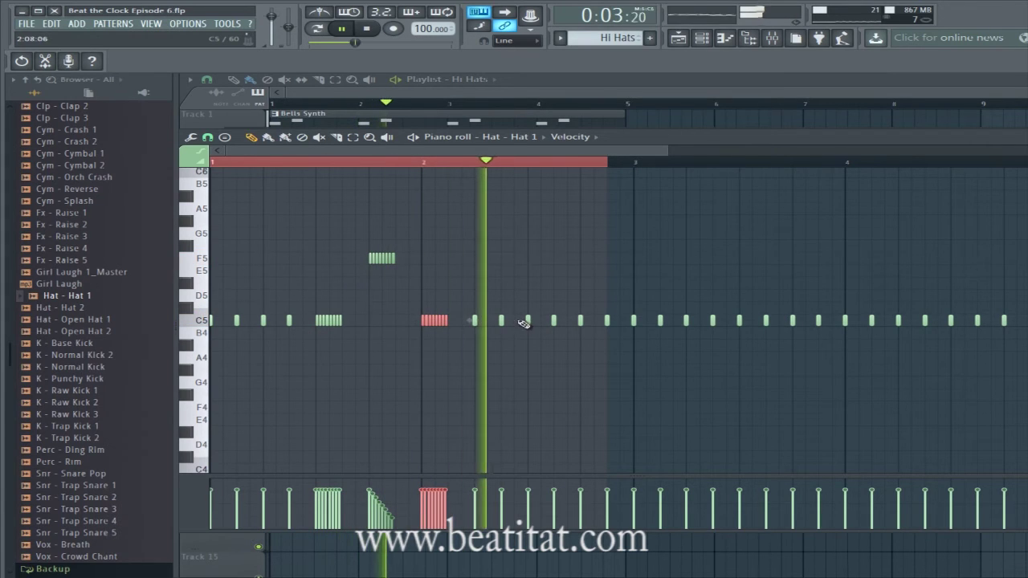
{"action": "key", "text": "space"}
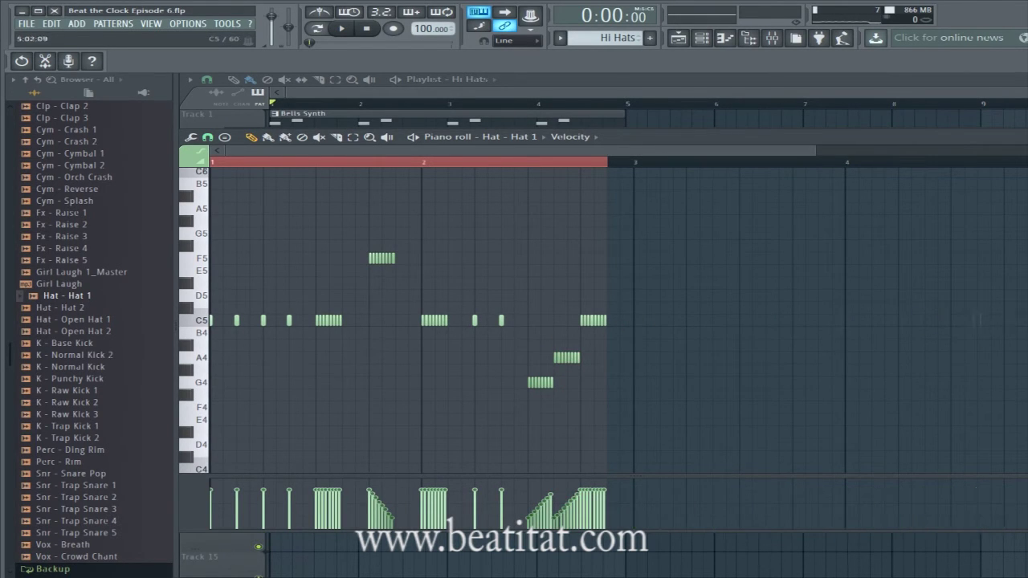
Step: Duplicate the complete two-bar hi-hat sequence into bars 3 and 4 and close the piano roll
{"action": "key", "text": "ctrl+a"}
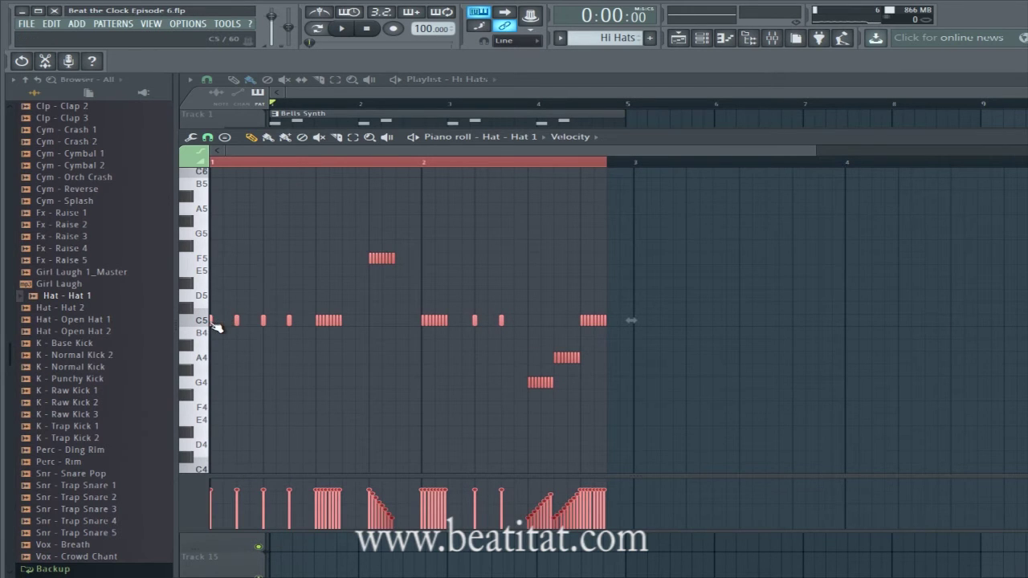
{"action": "left_click_drag", "start_coordinate": [212, 321], "coordinate": [638, 327]}
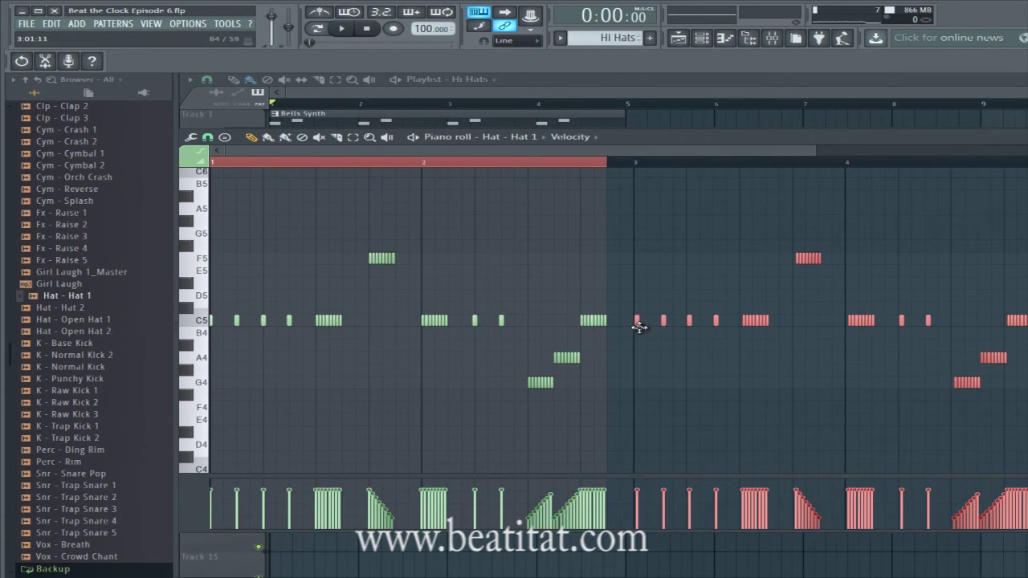
{"action": "key", "text": "Escape"}
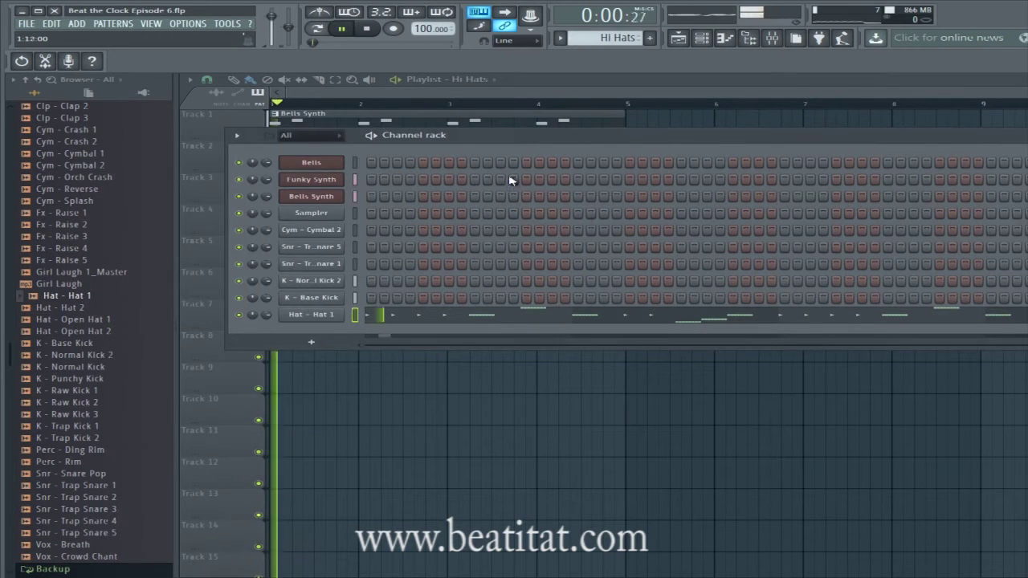
Step: Route the Hat - Hat 1 channel to mixer track 8 and lower that track's volume
{"action": "left_click", "coordinate": [772, 38]}
{"action": "right_click", "coordinate": [325, 301]}
{"action": "left_click", "coordinate": [626, 294]}
{"action": "left_click", "coordinate": [519, 336]}
{"action": "left_click", "coordinate": [406, 359]}
{"action": "left_click", "coordinate": [309, 365]}
{"action": "left_click", "coordinate": [325, 356]}
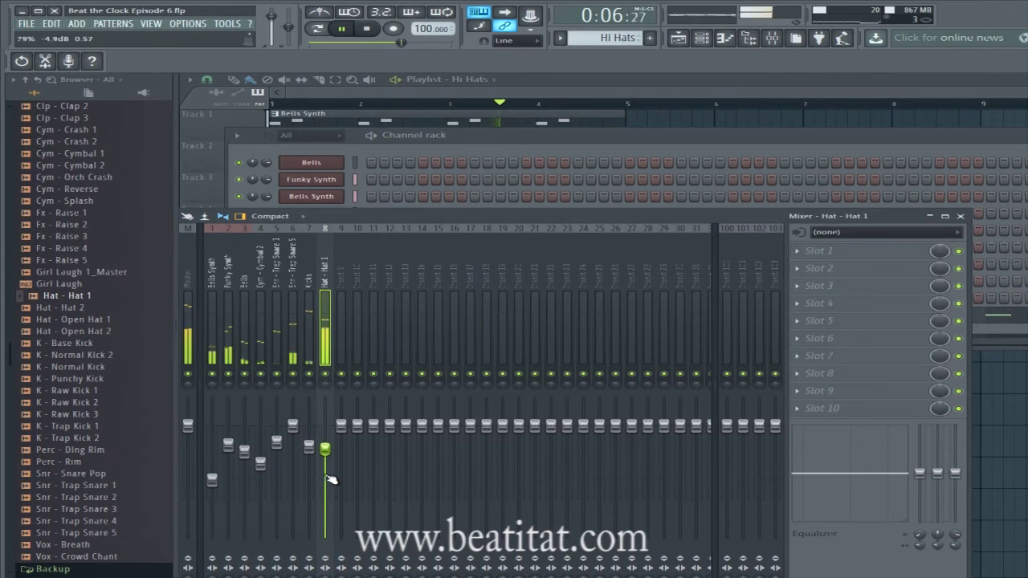
Step: Insert Fruity Parametric EQ 2 in slot 1 of the Hat - Hat 1 mixer track, adjust its bands and close it
{"action": "left_click", "coordinate": [858, 251]}
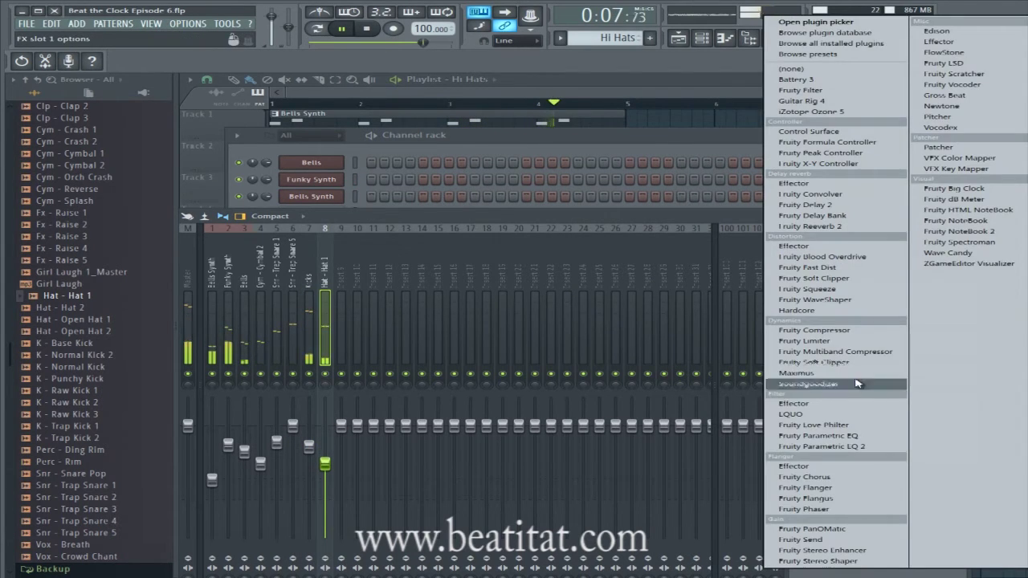
{"action": "left_click", "coordinate": [839, 448]}
{"action": "left_click_drag", "start_coordinate": [305, 252], "coordinate": [465, 298]}
{"action": "left_click_drag", "start_coordinate": [496, 252], "coordinate": [515, 241]}
{"action": "left_click", "coordinate": [722, 162]}
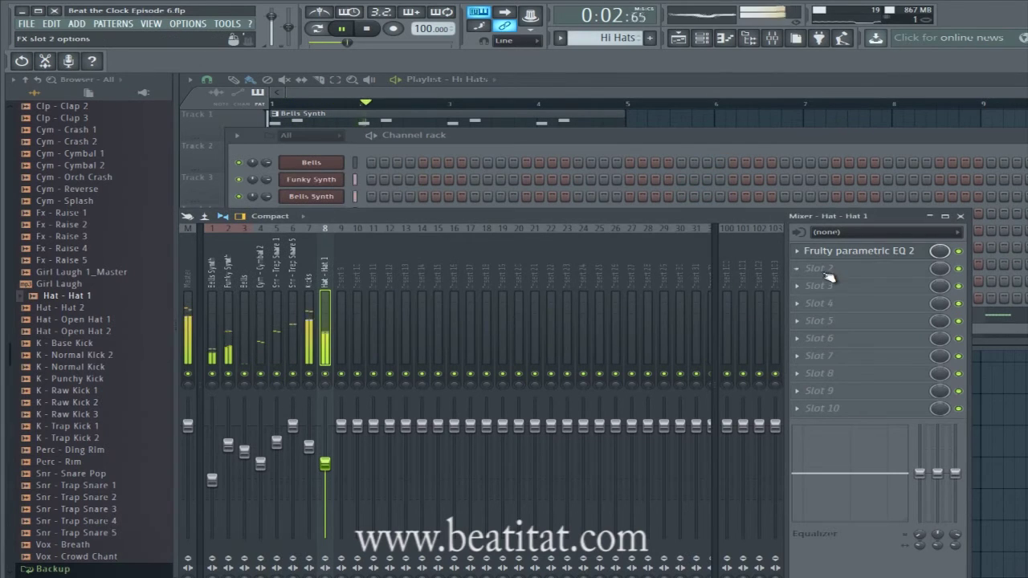
Step: Insert Fruity Multiband Compressor in slot 2 of the Hat - Hat 1 mixer track and close its window
{"action": "left_click", "coordinate": [830, 278]}
{"action": "left_click", "coordinate": [858, 351]}
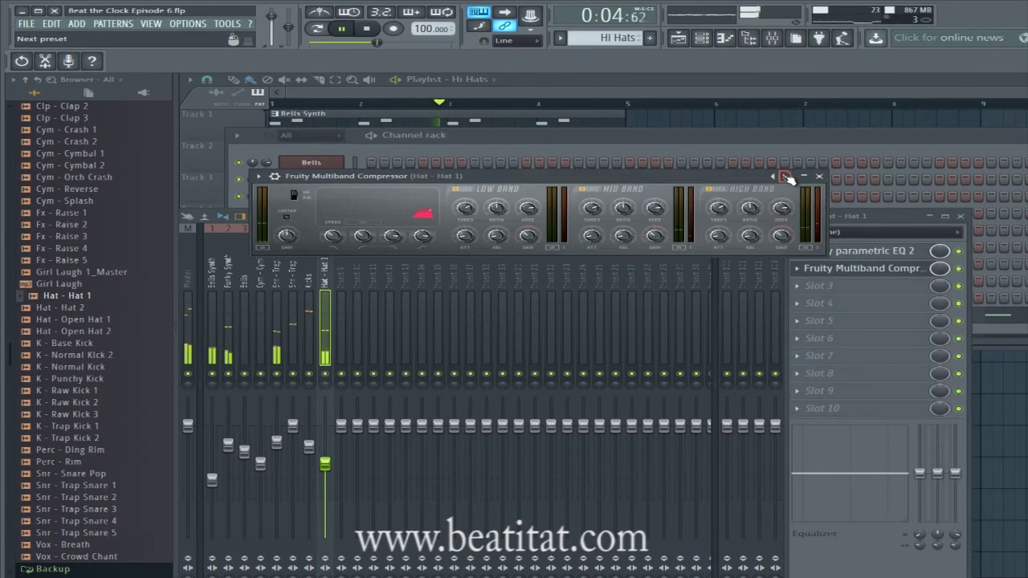
{"action": "left_click", "coordinate": [821, 176]}
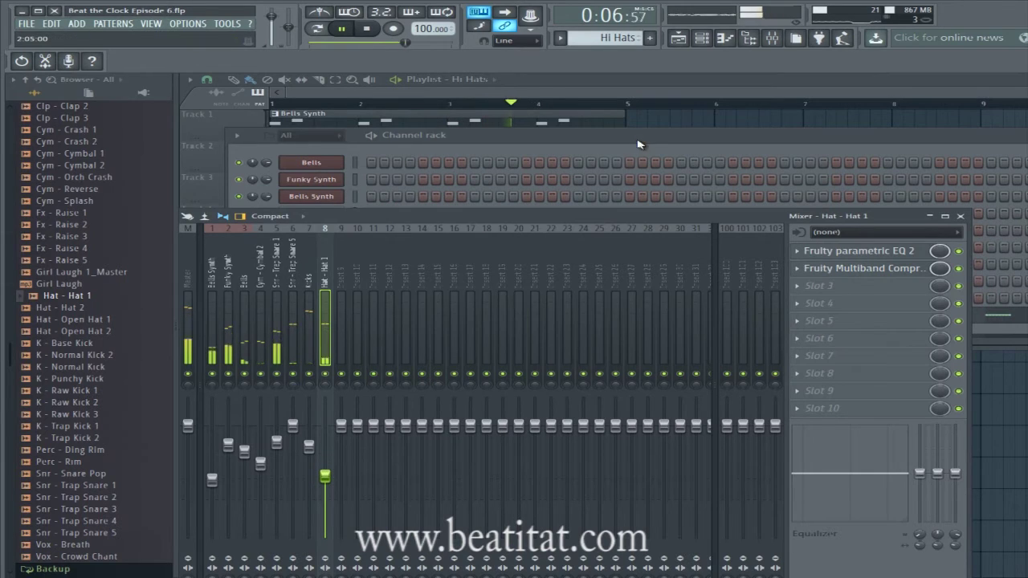
Step: Create a new pattern and add the 808 sample from AT Sound Kit 1 as a channel
{"action": "left_click", "coordinate": [628, 137]}
{"action": "left_click", "coordinate": [650, 37]}
{"action": "scroll", "coordinate": [68, 224], "scroll_direction": "up", "scroll_amount": 4}
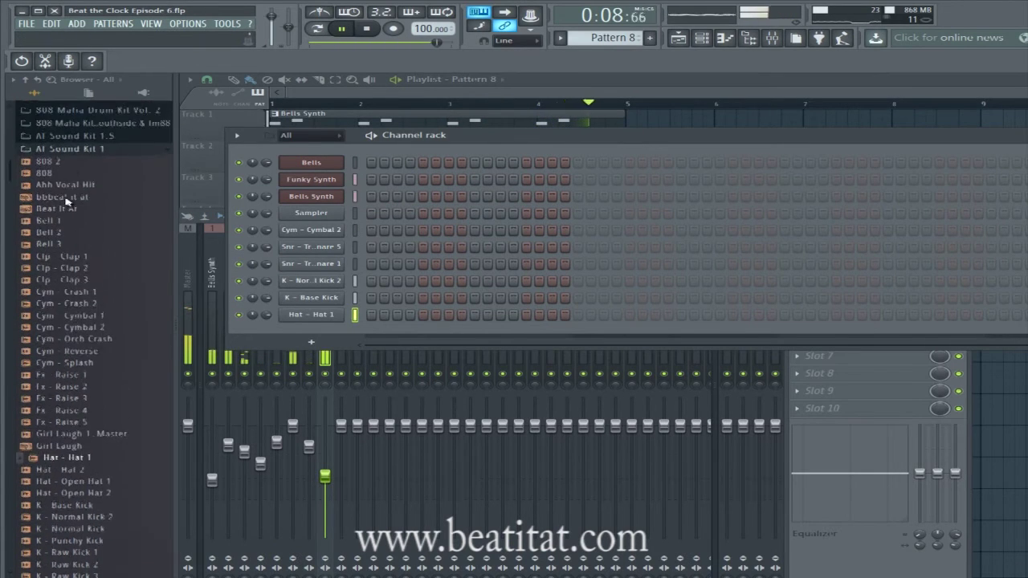
{"action": "scroll", "coordinate": [62, 217], "scroll_direction": "up", "scroll_amount": 3}
{"action": "left_click_drag", "start_coordinate": [277, 335], "coordinate": [295, 333]}
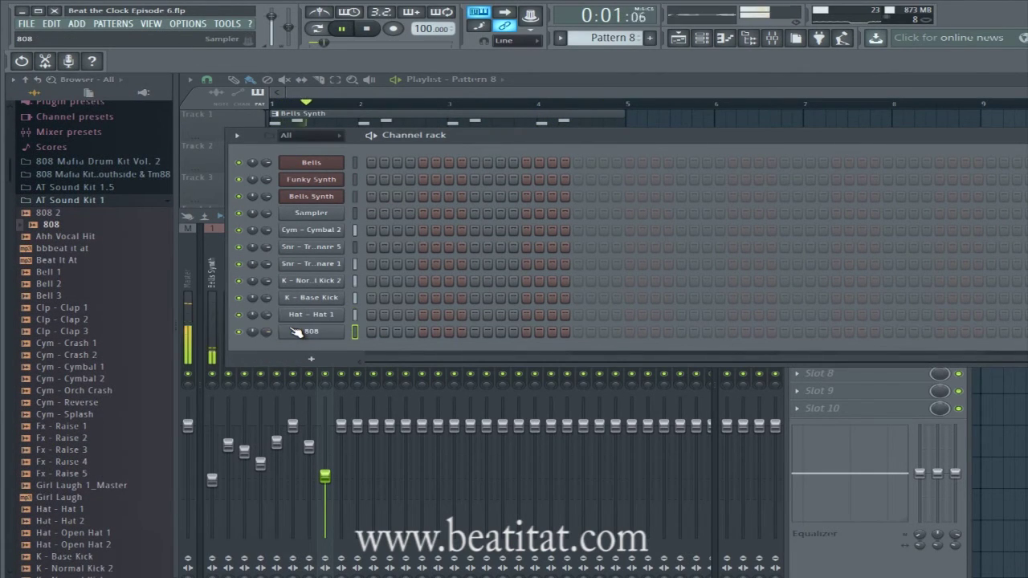
Step: Rename the new pattern 808s and place it at the start of playlist track 8
{"action": "key", "text": "F2"}
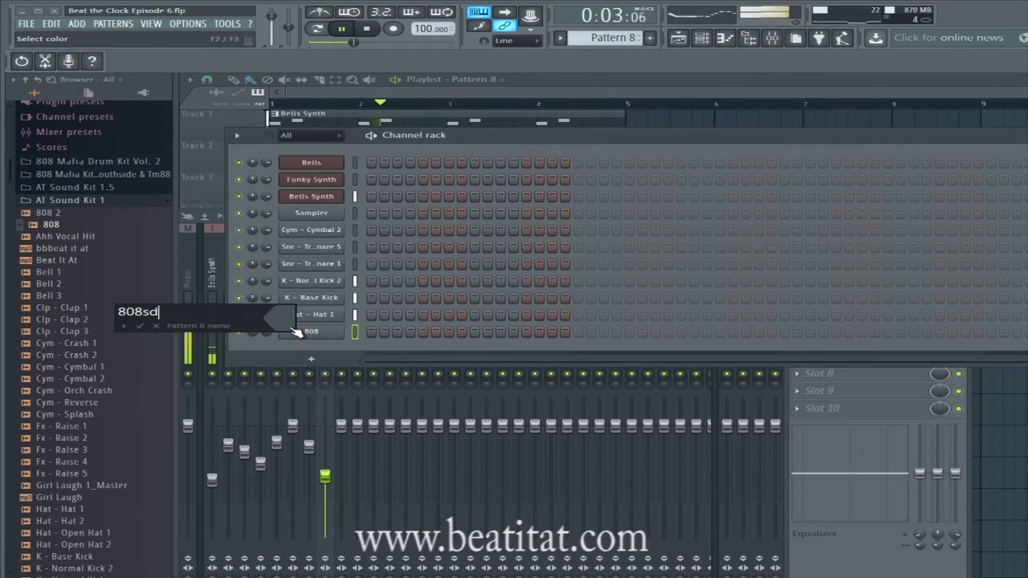
{"action": "key", "text": "Return"}
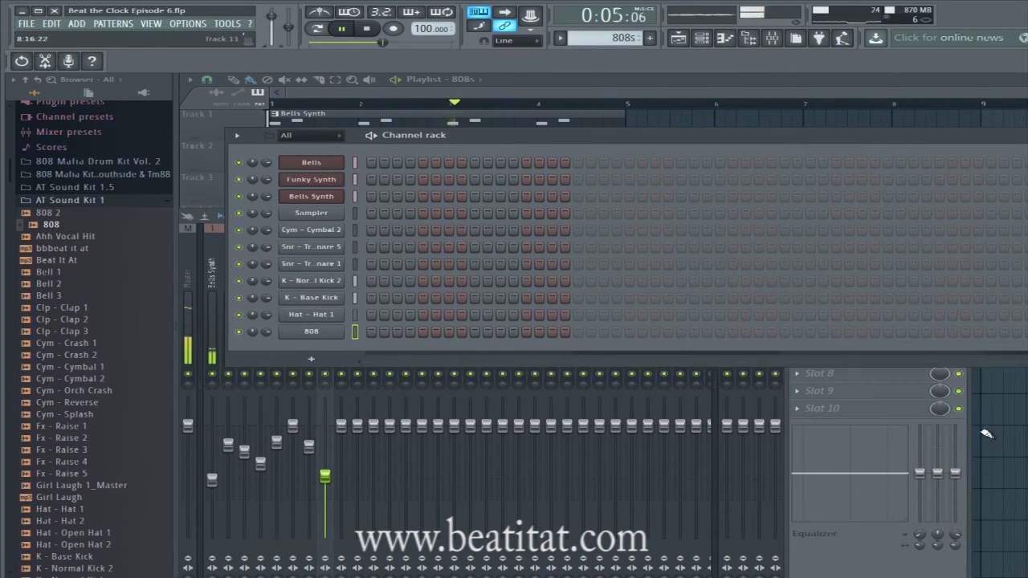
{"action": "key", "text": "F5"}
{"action": "left_click", "coordinate": [278, 354]}
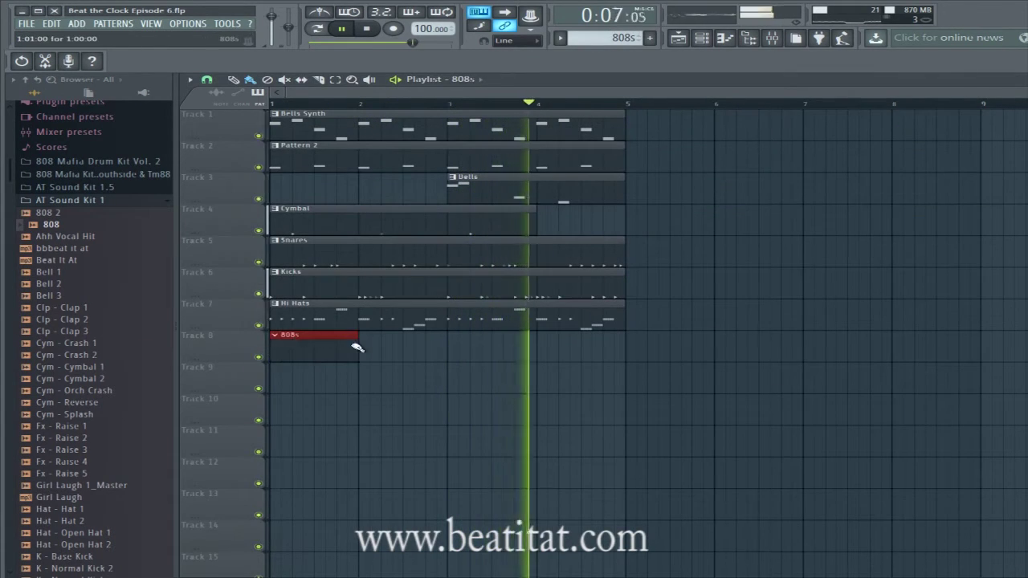
Step: Stop playback and copy all K - Normal Kick 2 notes from the Kicks pattern's piano roll
{"action": "key", "text": "space"}
{"action": "double_click", "coordinate": [357, 286]}
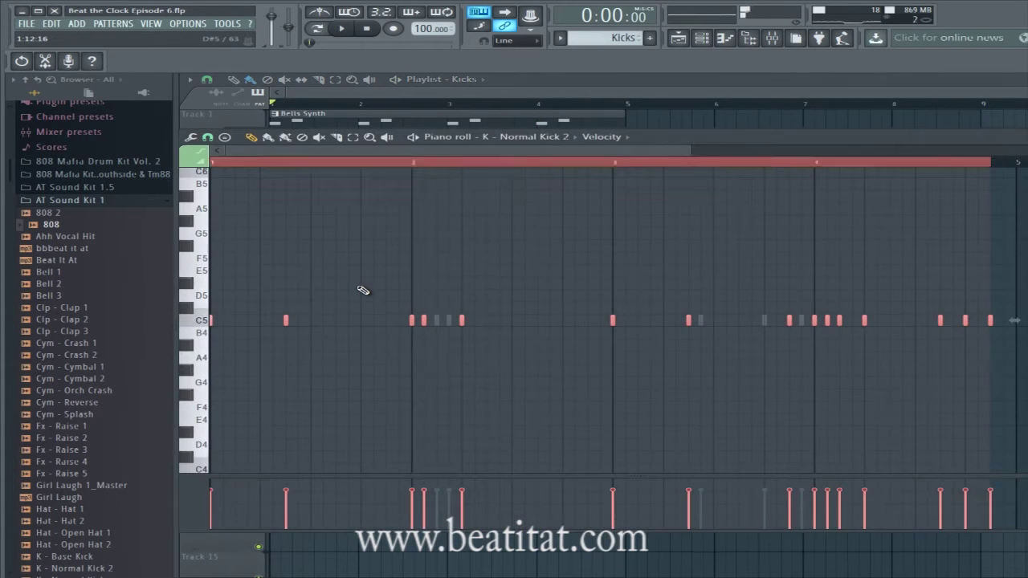
{"action": "key", "text": "F7"}
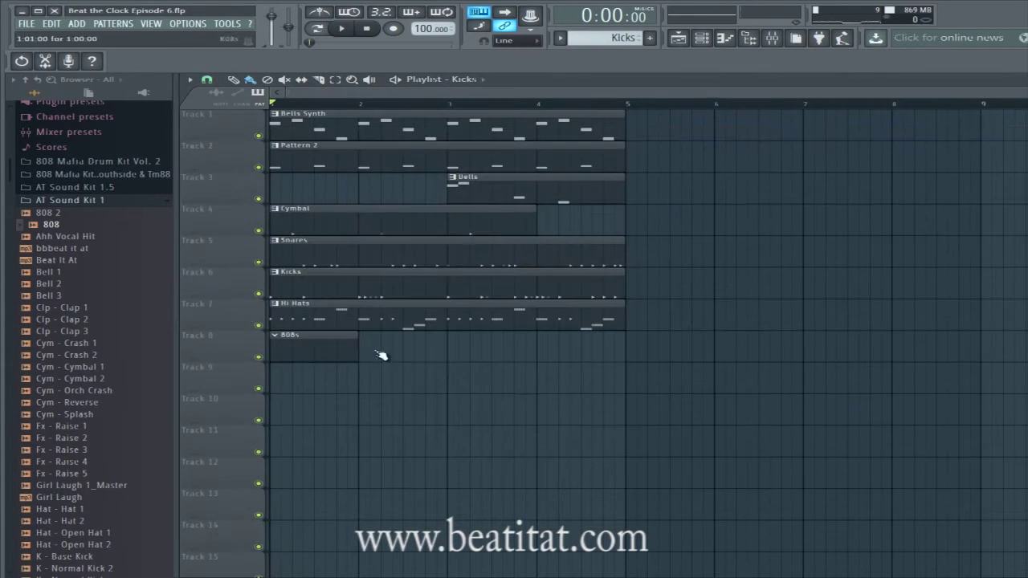
Step: Open the 808 channel's settings from the 808s pattern, enable its volume envelope and close the window
{"action": "double_click", "coordinate": [299, 351]}
{"action": "right_click", "coordinate": [325, 340]}
{"action": "left_click", "coordinate": [328, 335]}
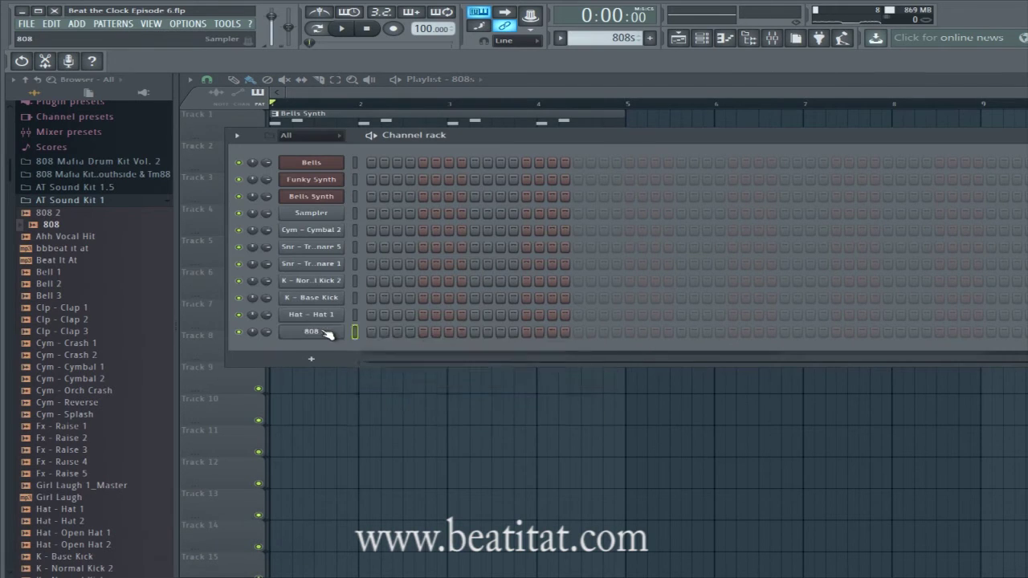
{"action": "left_click", "coordinate": [328, 335]}
{"action": "left_click", "coordinate": [243, 151]}
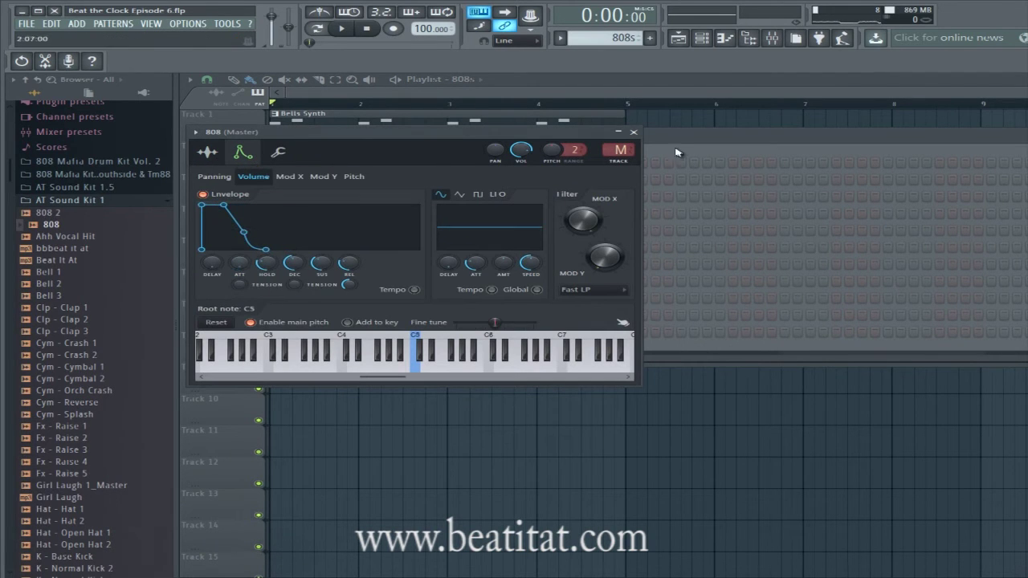
{"action": "left_click", "coordinate": [641, 135]}
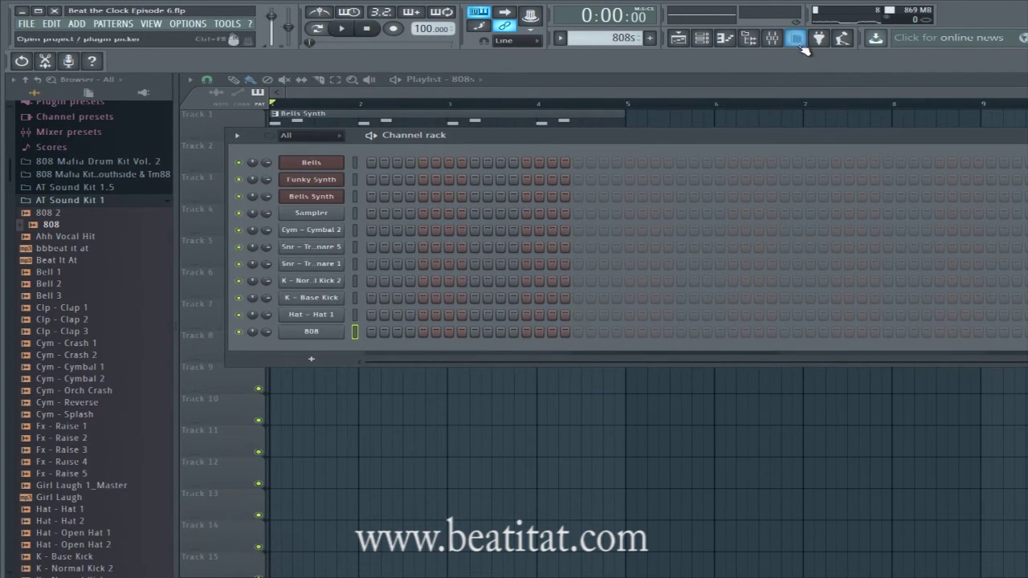
Step: Route the 808 channel to mixer track 9
{"action": "left_click", "coordinate": [772, 38]}
{"action": "right_click", "coordinate": [341, 289]}
{"action": "mouse_move", "coordinate": [426, 292]}
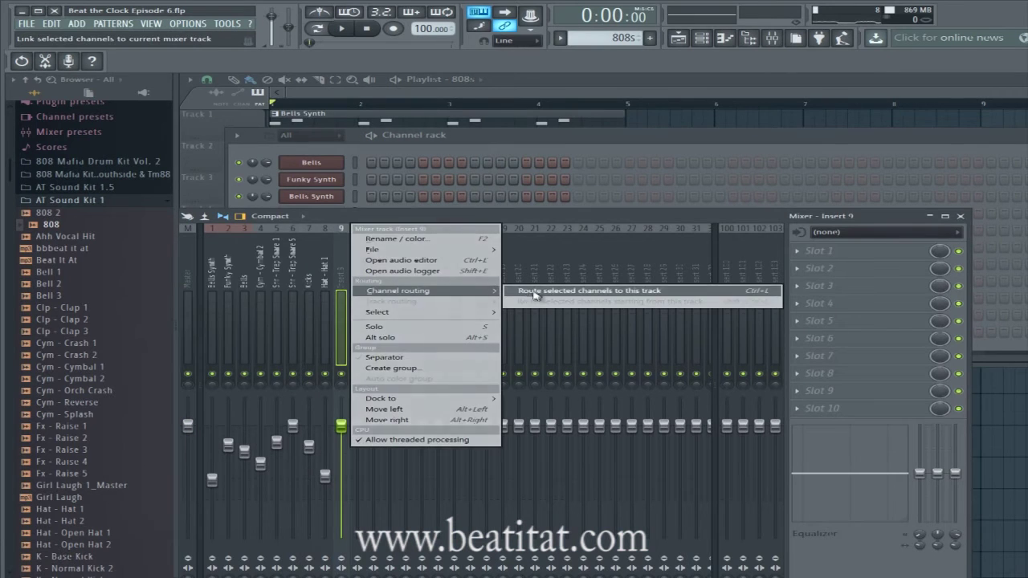
{"action": "left_click", "coordinate": [522, 294]}
Step: Load a saved mixer track preset onto the 808 mixer track and close the mixer
{"action": "right_click", "coordinate": [361, 290]}
{"action": "right_click", "coordinate": [343, 289]}
{"action": "mouse_move", "coordinate": [434, 249]}
{"action": "left_click", "coordinate": [551, 251]}
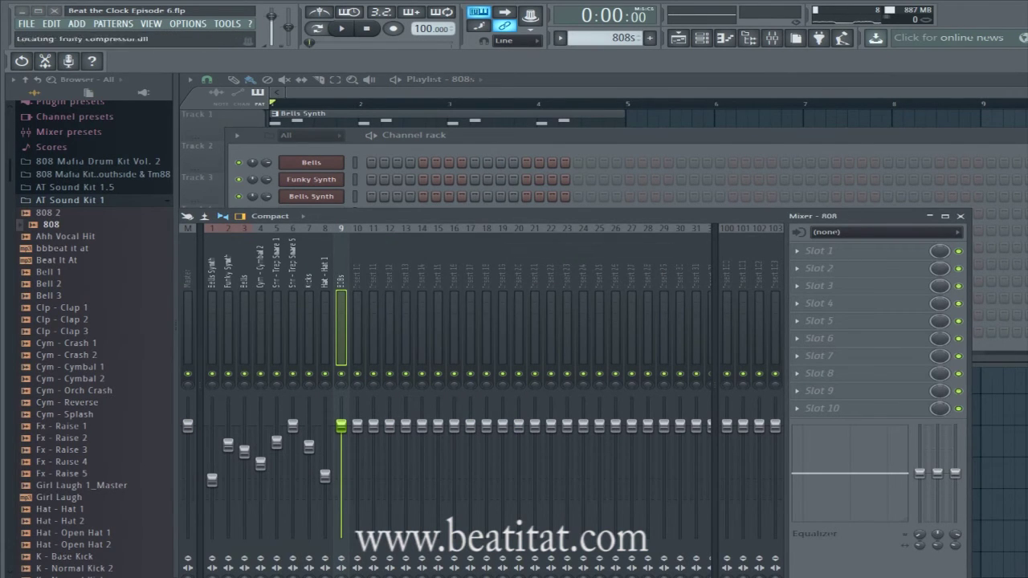
{"action": "left_click", "coordinate": [961, 216]}
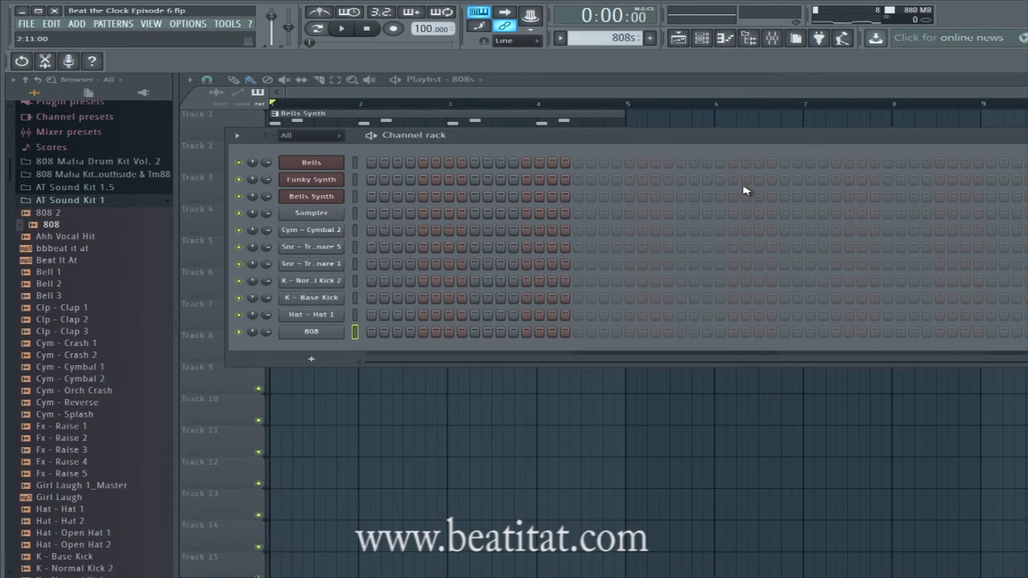
Step: Paste the copied kick notes into the 808 channel's piano roll and extend each note to meet the next
{"action": "right_click", "coordinate": [342, 329]}
{"action": "left_click", "coordinate": [404, 333]}
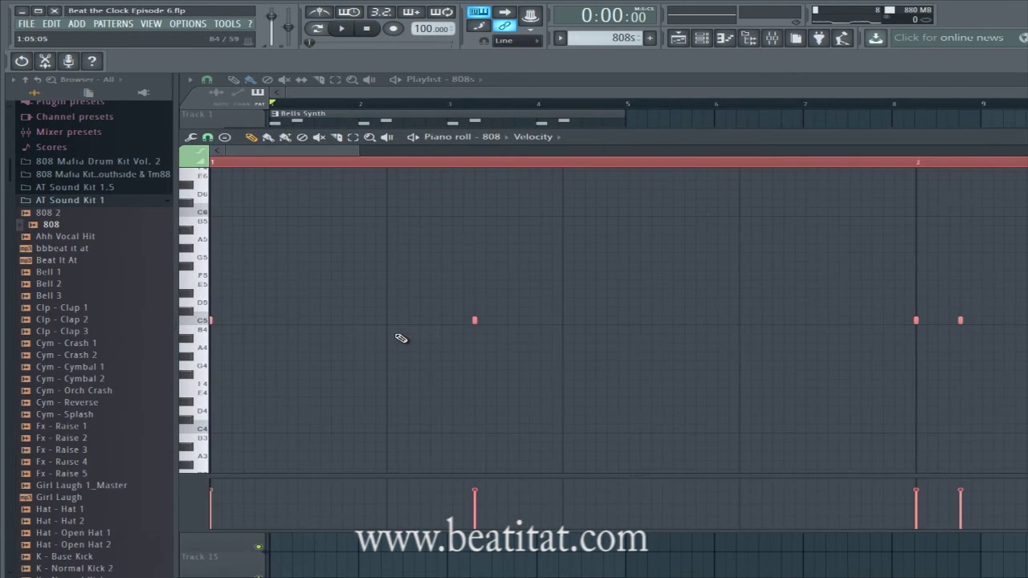
{"action": "key", "text": "ctrl+l"}
Step: Transpose all the 808 notes down to A4 and deselect them
{"action": "key", "text": "Down"}
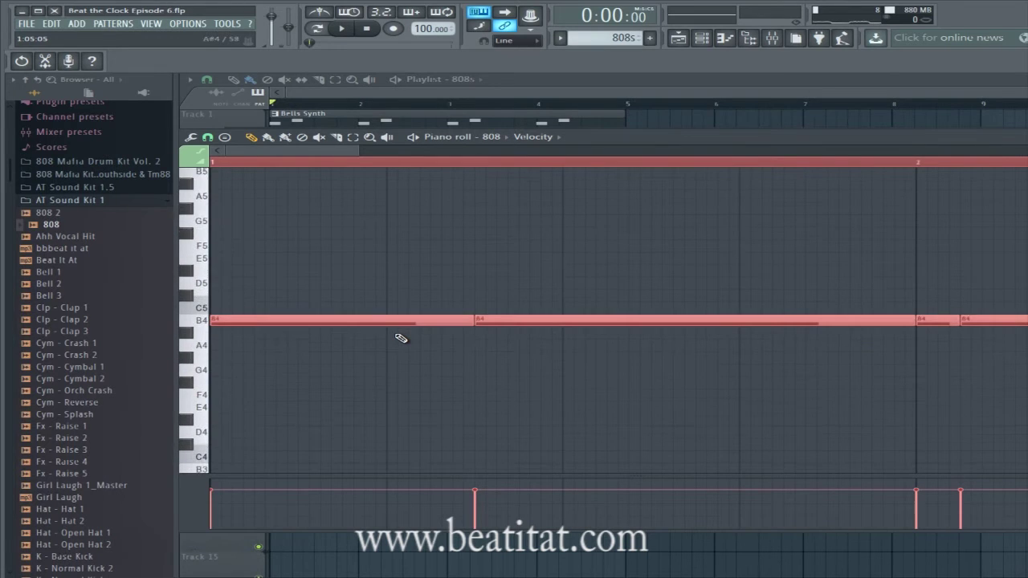
{"action": "scroll", "coordinate": [471, 335], "scroll_direction": "down", "scroll_amount": 5}
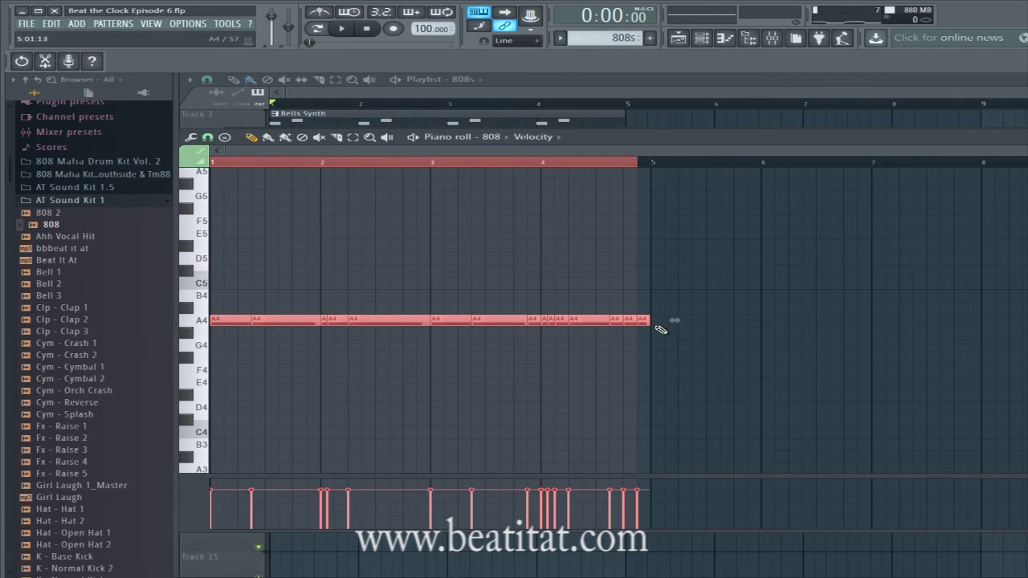
{"action": "left_click", "coordinate": [621, 365], "text": "ctrl"}
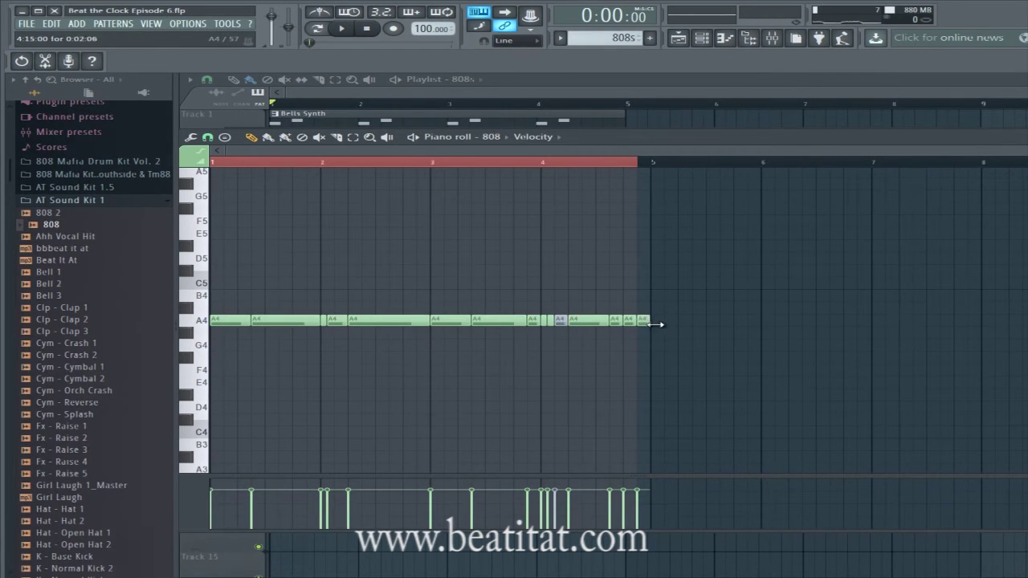
Step: Play the arrangement to hear the 808 line, reopen its piano roll and stop playback
{"action": "key", "text": "F7"}
{"action": "key", "text": "space"}
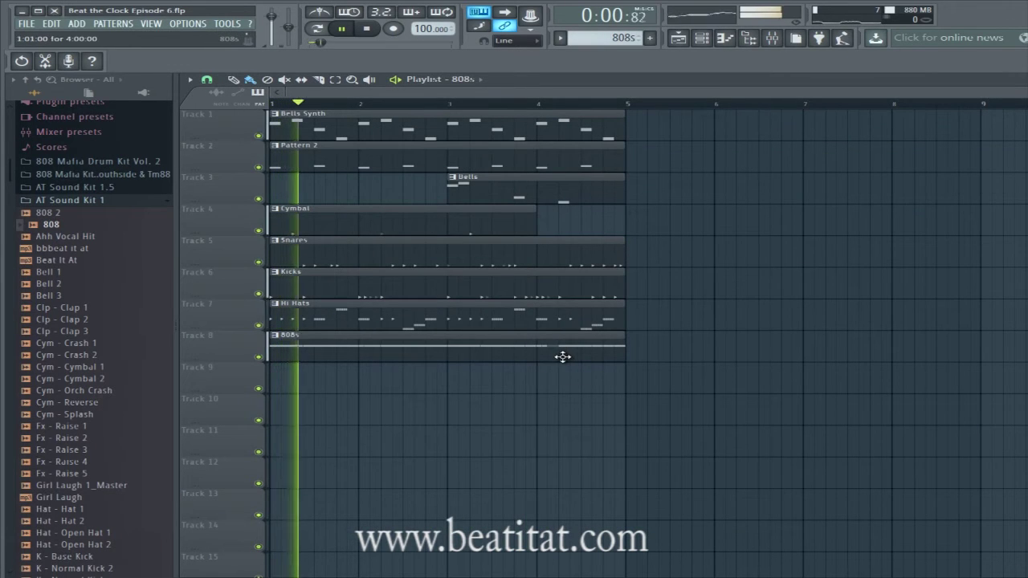
{"action": "key", "text": "F7"}
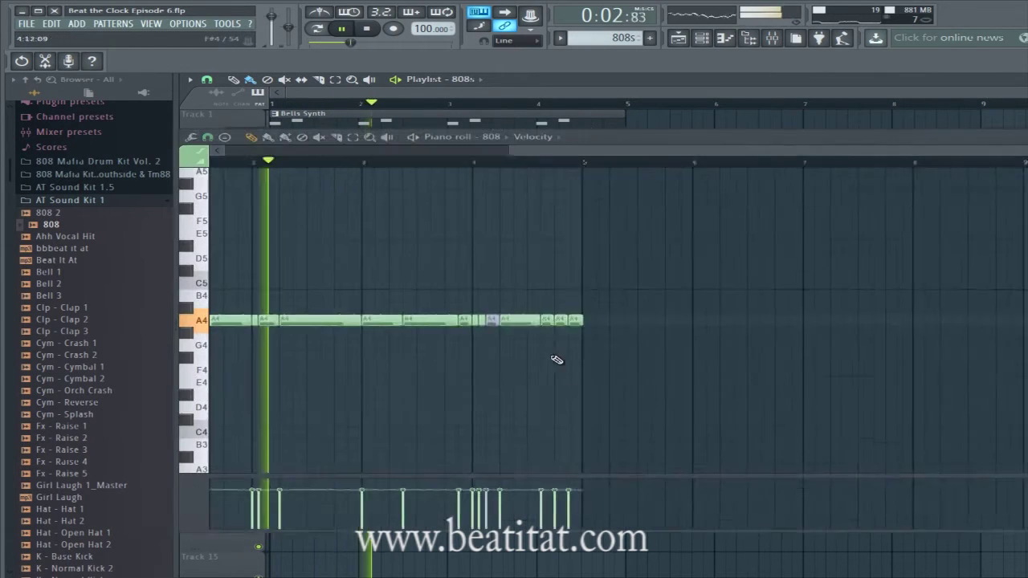
{"action": "scroll", "coordinate": [391, 328], "scroll_direction": "left", "scroll_amount": 2}
{"action": "key", "text": "space"}
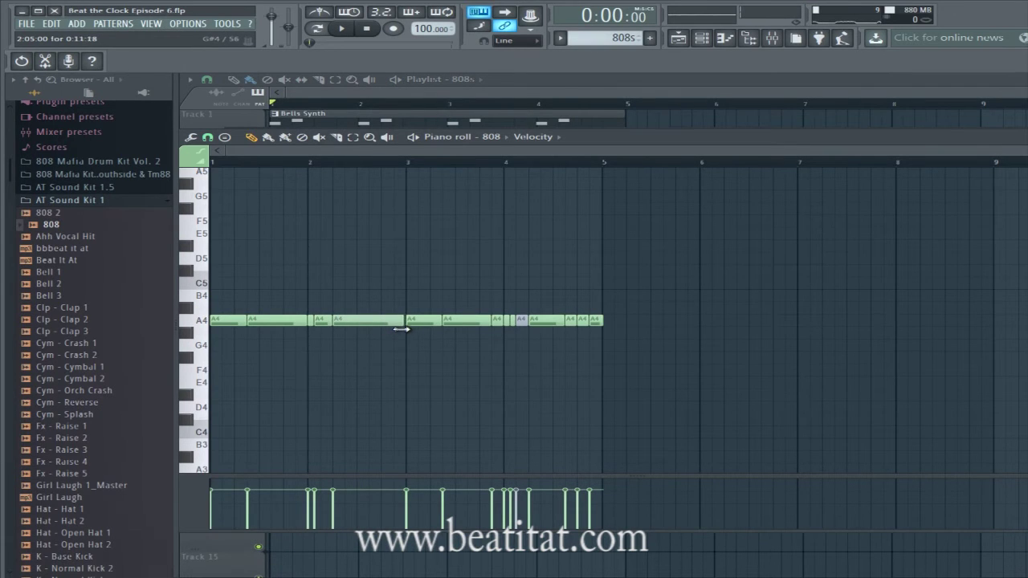
Step: Add an F#5 slide note starting at 2:13:00 with a duration of 0:04:00 to the 808 line and start playback
{"action": "scroll", "coordinate": [410, 334], "scroll_direction": "up", "scroll_amount": 3, "text": "ctrl"}
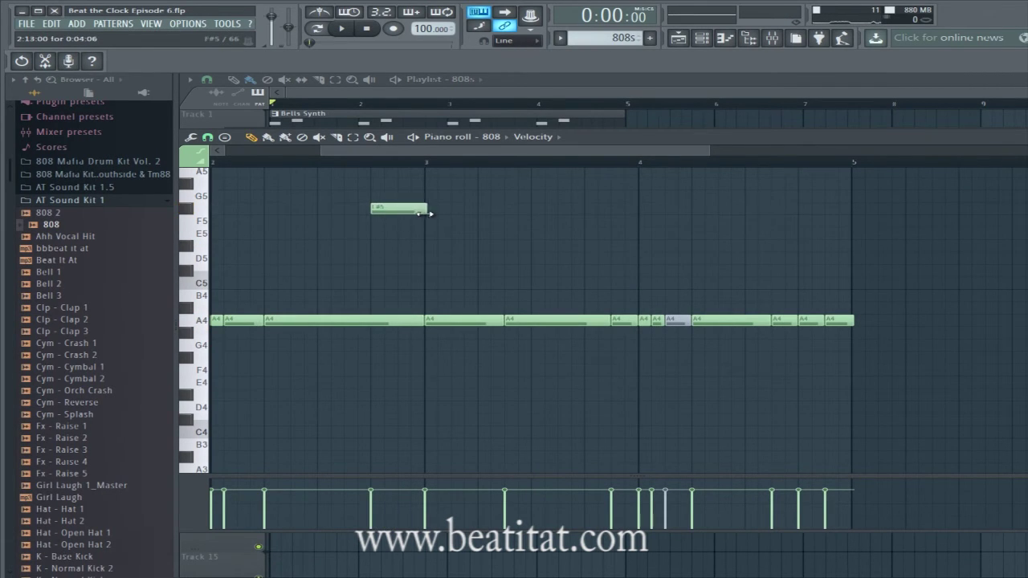
{"action": "double_click", "coordinate": [414, 209]}
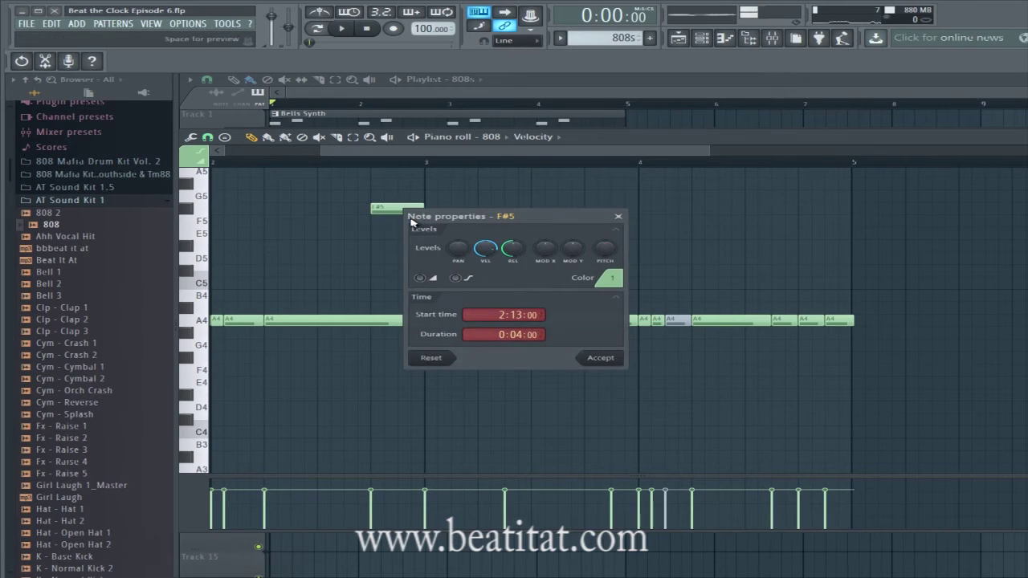
{"action": "left_click", "coordinate": [601, 358]}
{"action": "scroll", "coordinate": [608, 290], "scroll_direction": "down", "scroll_amount": 3}
{"action": "key", "text": "space"}
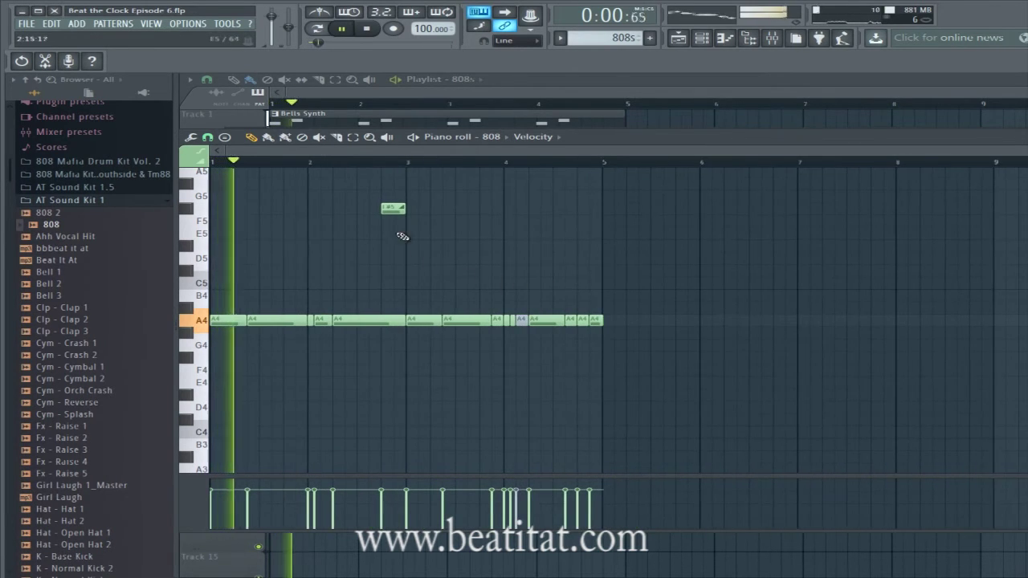
Step: Select the last three 808 notes and undo the recent transpositions of the 808 line
{"action": "left_click_drag", "start_coordinate": [624, 317], "coordinate": [578, 329]}
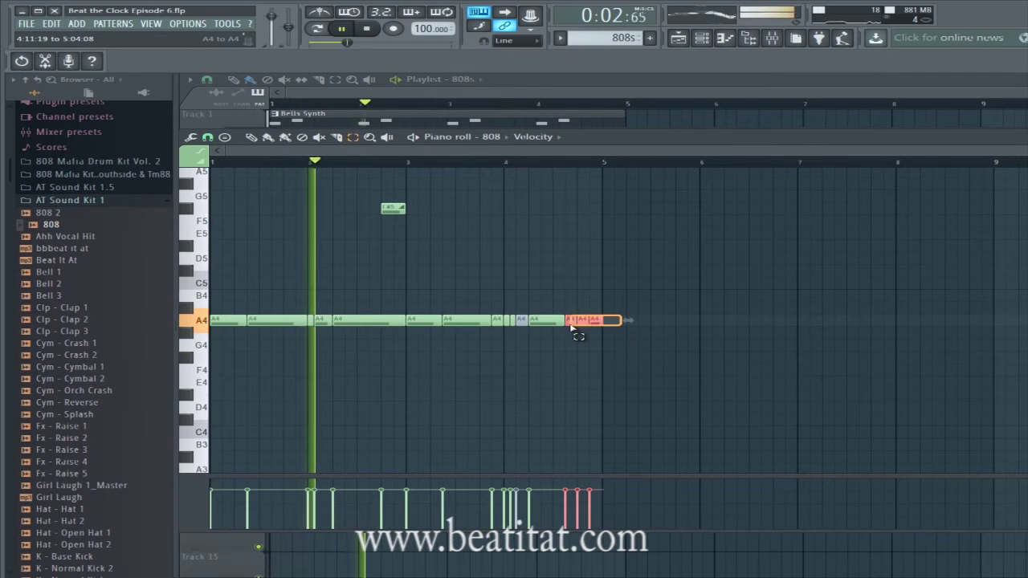
{"action": "key", "text": "ctrl+alt+z"}
{"action": "key", "text": "ctrl+alt+z"}
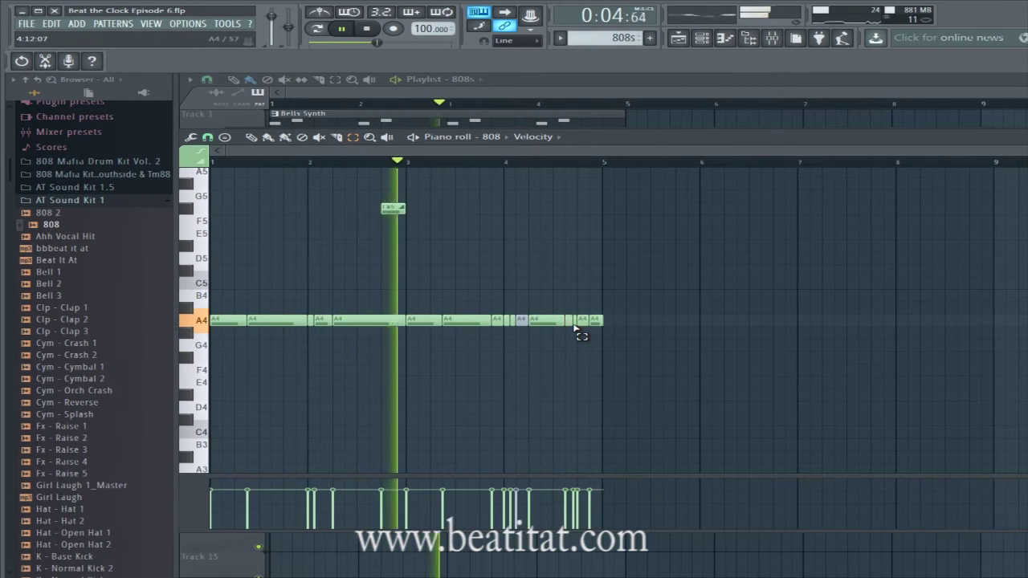
{"action": "key", "text": "ctrl+z"}
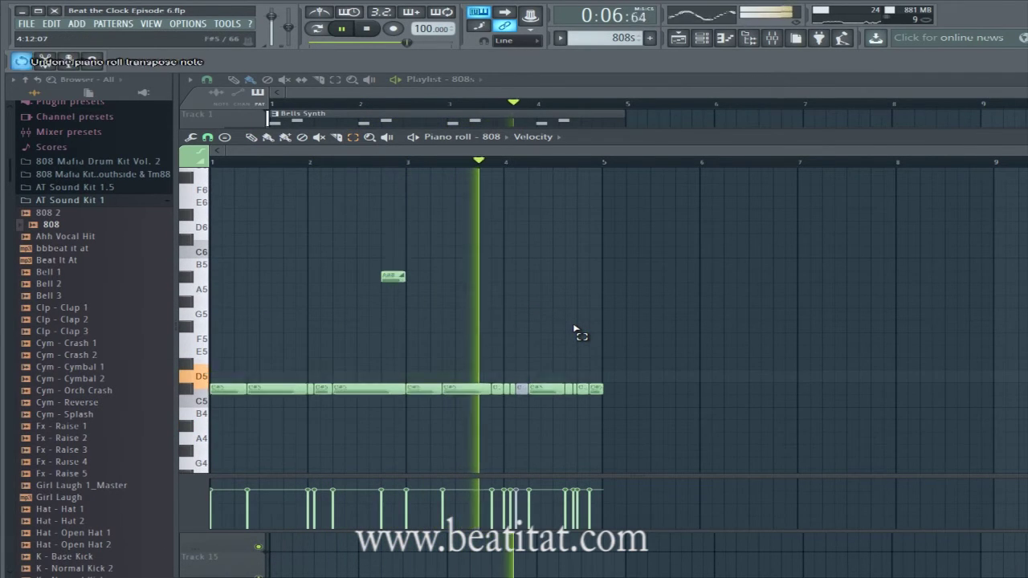
{"action": "key", "text": "ctrl+z"}
{"action": "key", "text": "ctrl+z"}
{"action": "key", "text": "ctrl+z"}
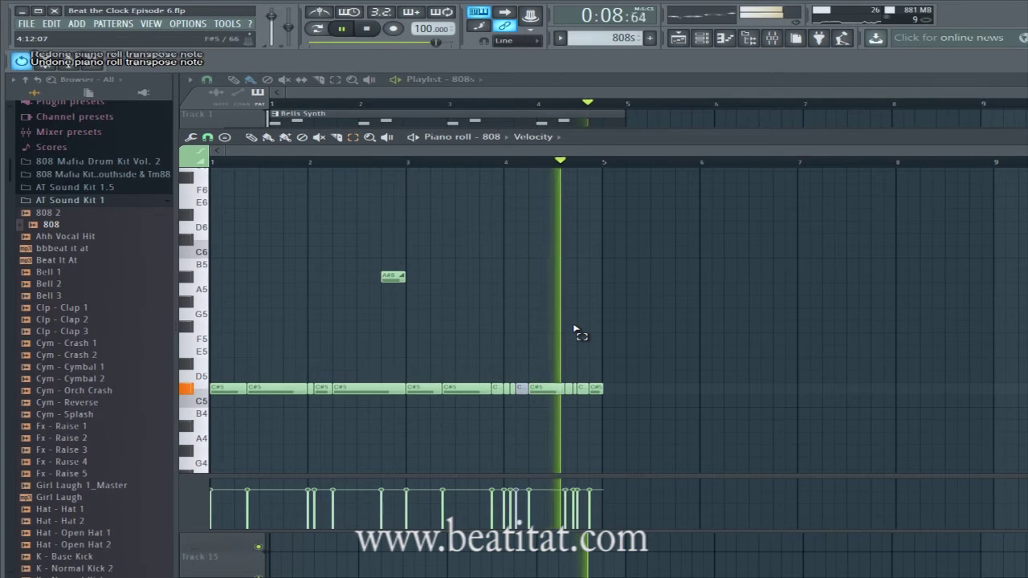
{"action": "key", "text": "z"}
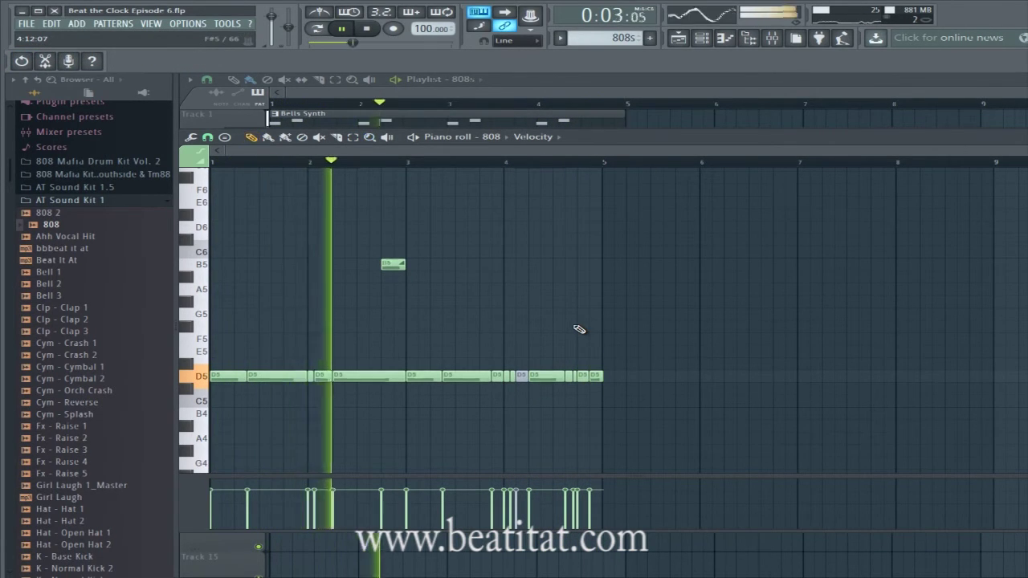
Step: Transpose all the 808 notes down five semitones, returning the main line to A4, and deselect them
{"action": "key", "text": "p"}
{"action": "key", "text": "ctrl+a"}
{"action": "key", "text": "shift+Down"}
{"action": "key", "text": "shift+Down"}
{"action": "key", "text": "shift+Down"}
{"action": "key", "text": "shift+Down"}
{"action": "key", "text": "shift+Down"}
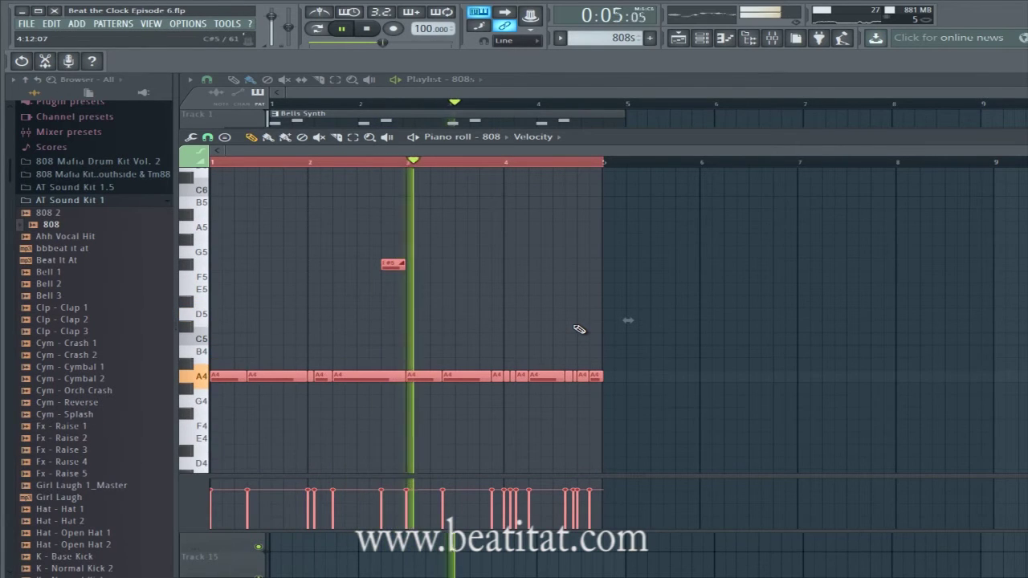
{"action": "key", "text": "ctrl+d"}
Step: Select the group of 808 notes at the end of bar 4, transpose them up to A5 and deselect them
{"action": "key", "text": "e"}
{"action": "left_click_drag", "start_coordinate": [613, 373], "coordinate": [569, 383]}
{"action": "key", "text": "Up"}
{"action": "key", "text": "Up"}
{"action": "key", "text": "Up"}
{"action": "key", "text": "Up"}
{"action": "key", "text": "Up"}
{"action": "key", "text": "Up"}
{"action": "key", "text": "Up"}
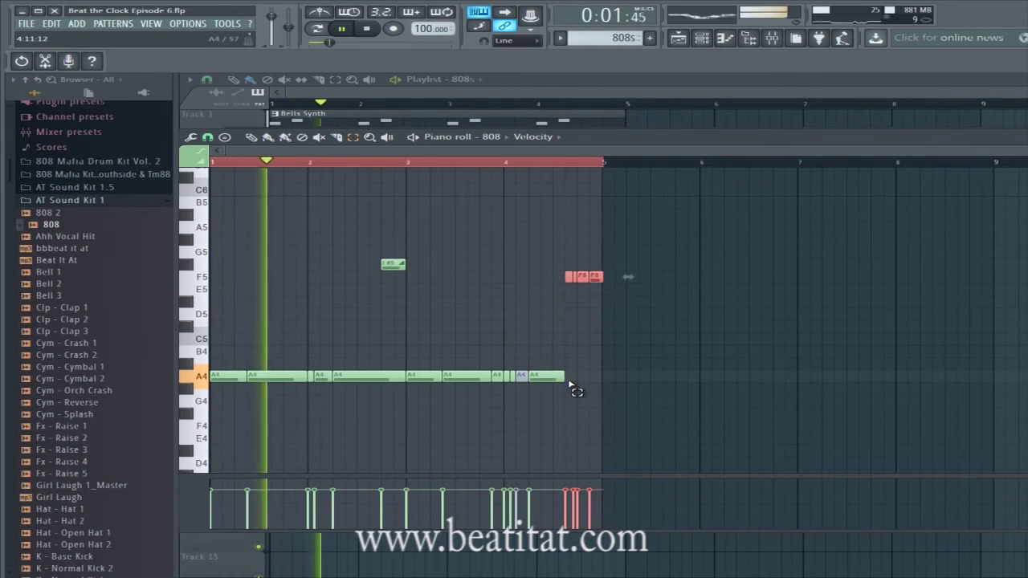
{"action": "key", "text": "shift+Down"}
{"action": "key", "text": "shift+Up"}
{"action": "key", "text": "shift+Up"}
{"action": "key", "text": "shift+Up"}
{"action": "key", "text": "shift+Up"}
{"action": "key", "text": "shift+Up"}
{"action": "key", "text": "shift+Up"}
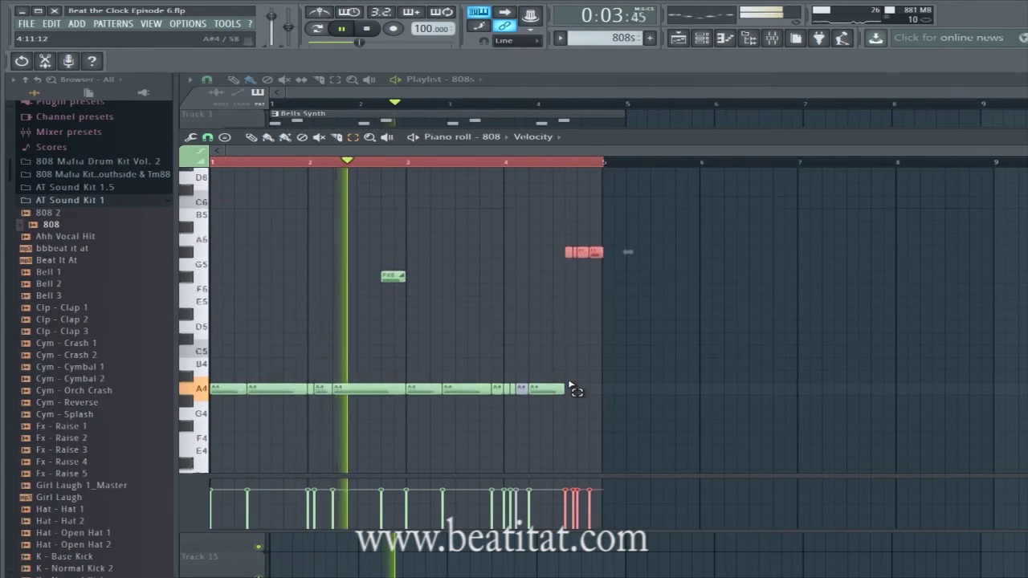
{"action": "key", "text": "ctrl+d"}
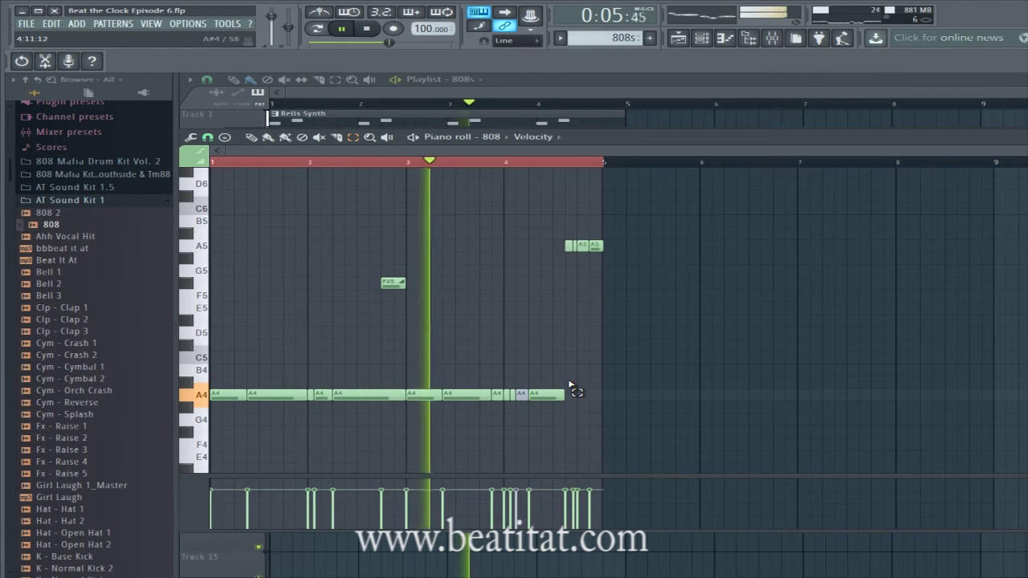
Step: Trim the last A5 note to the end of bar 4 and delete the short extra note after the first A5 note
{"action": "scroll", "coordinate": [605, 328], "scroll_direction": "up", "scroll_amount": 5}
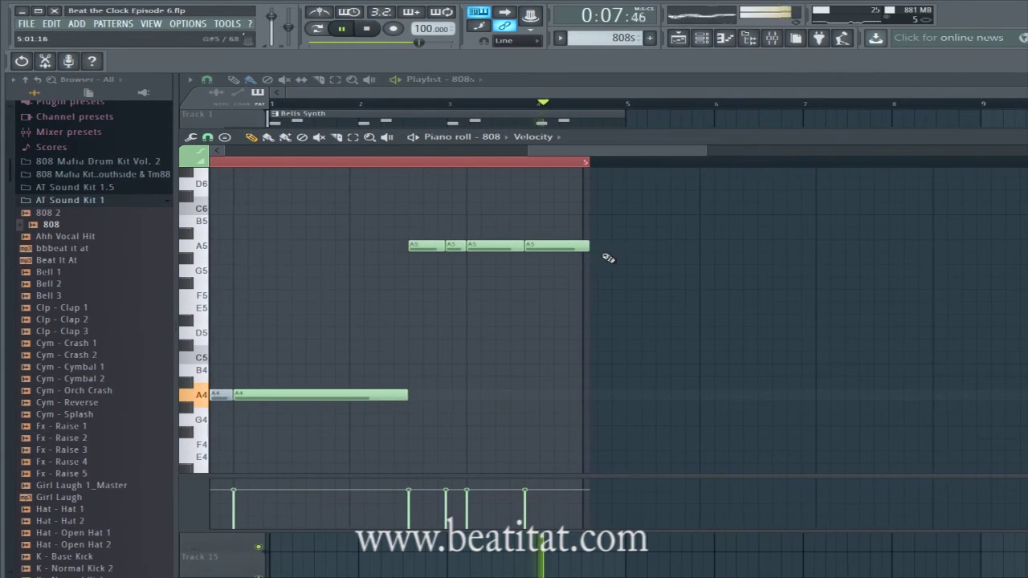
{"action": "left_click_drag", "start_coordinate": [590, 249], "coordinate": [581, 249]}
{"action": "right_click", "coordinate": [461, 249]}
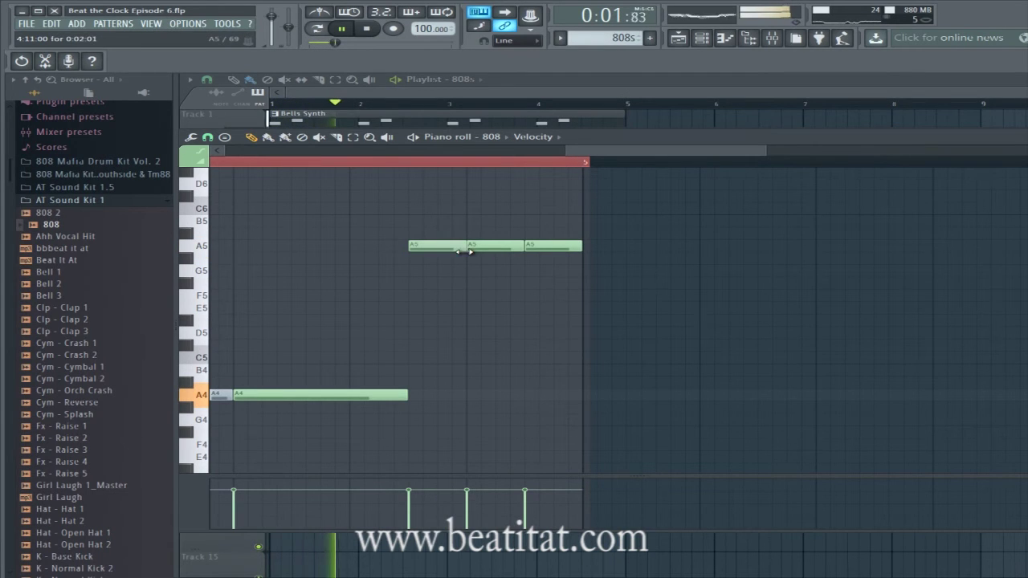
{"action": "scroll", "coordinate": [451, 284], "scroll_direction": "down", "scroll_amount": 4}
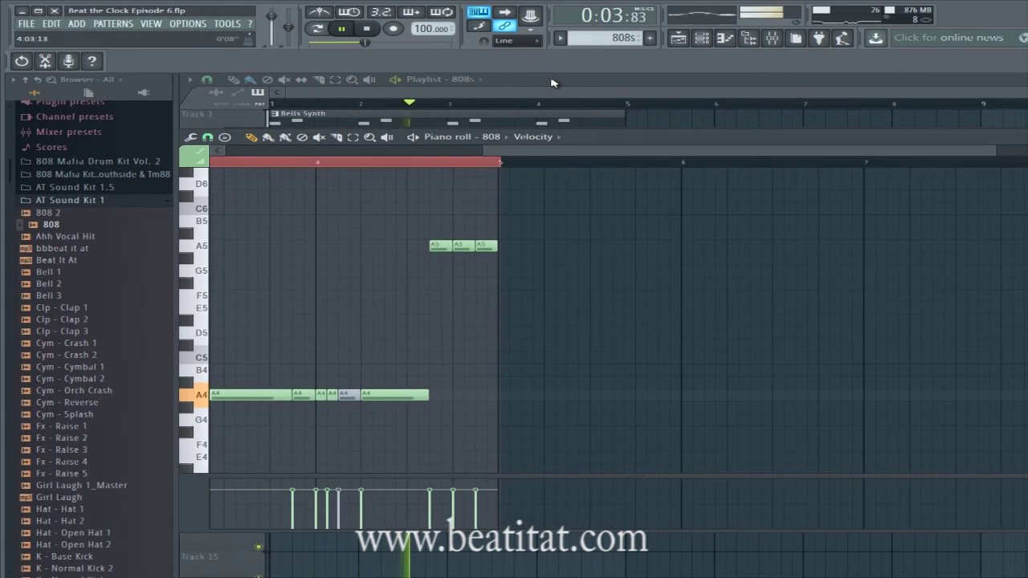
Step: Play the arrangement from the playlist and set the 808s mixer track level to 86% (-3.3 dB)
{"action": "left_click", "coordinate": [551, 83]}
{"action": "key", "text": "space"}
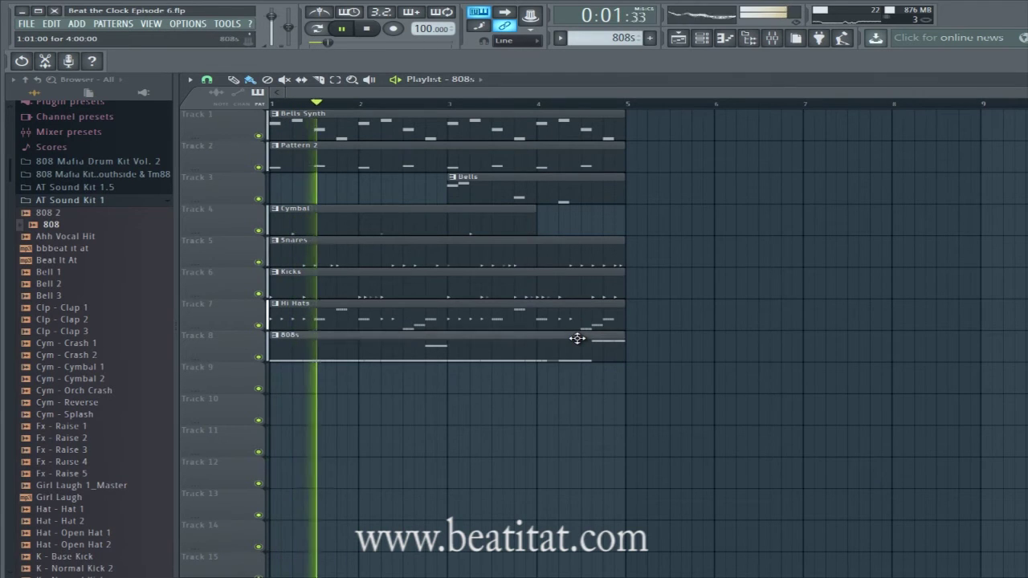
{"action": "left_click", "coordinate": [771, 37]}
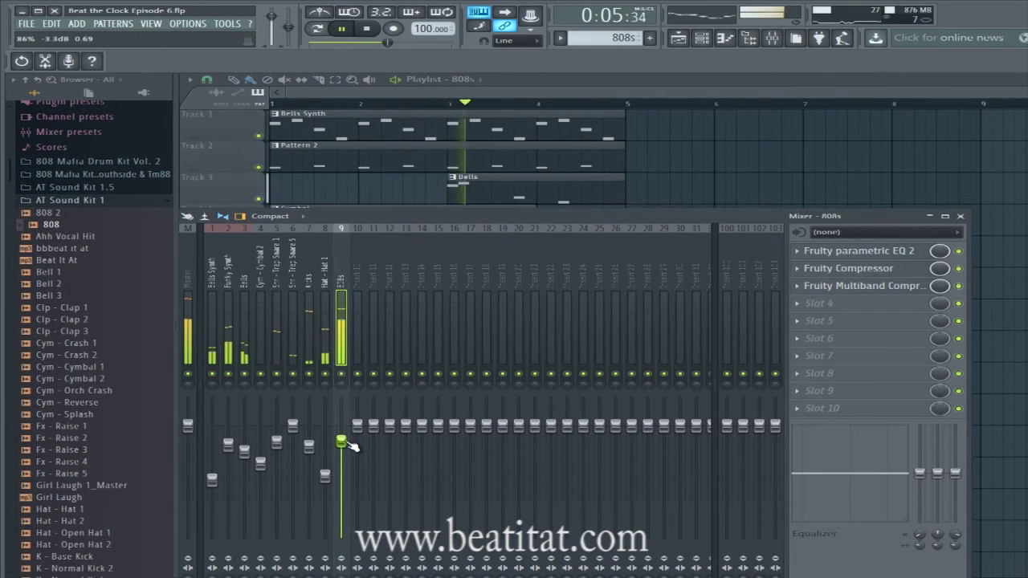
{"action": "key", "text": "F9"}
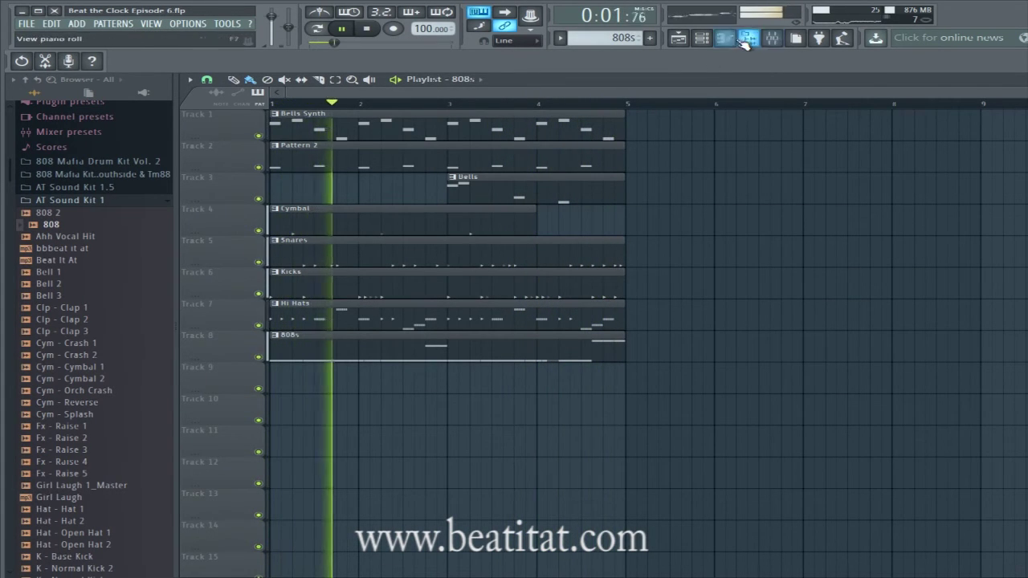
Step: Create a new empty pattern, audition percussion samples and add Perc - Ding Rim as a new channel
{"action": "key", "text": "F6"}
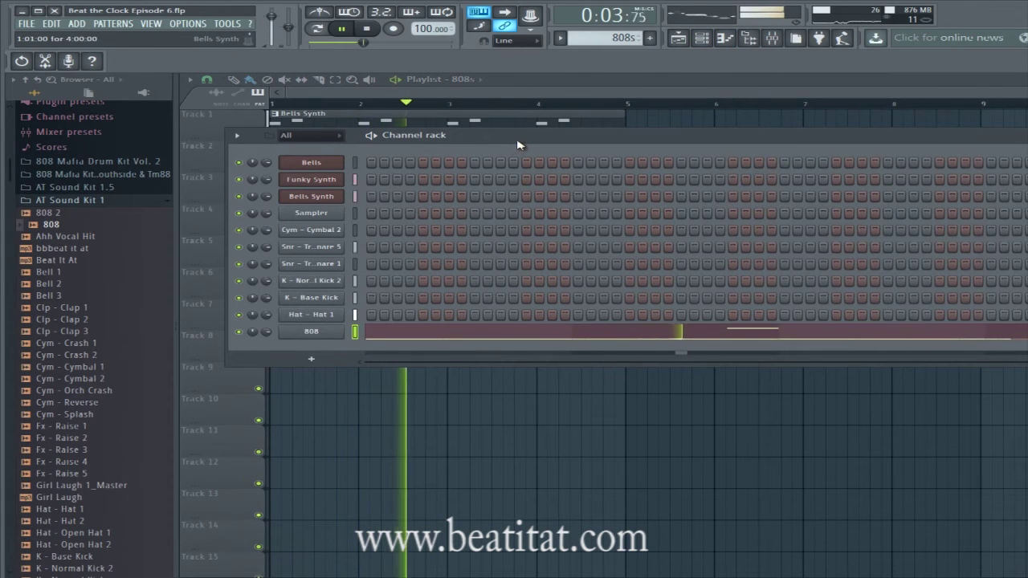
{"action": "key", "text": "F4"}
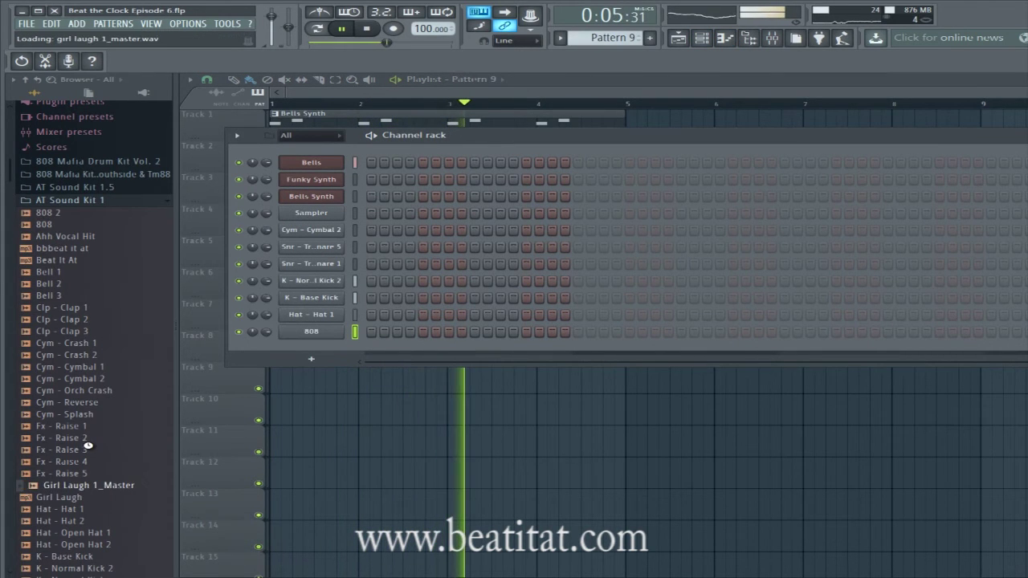
{"action": "scroll", "coordinate": [89, 446], "scroll_direction": "down", "scroll_amount": 4}
{"action": "left_click", "coordinate": [78, 486]}
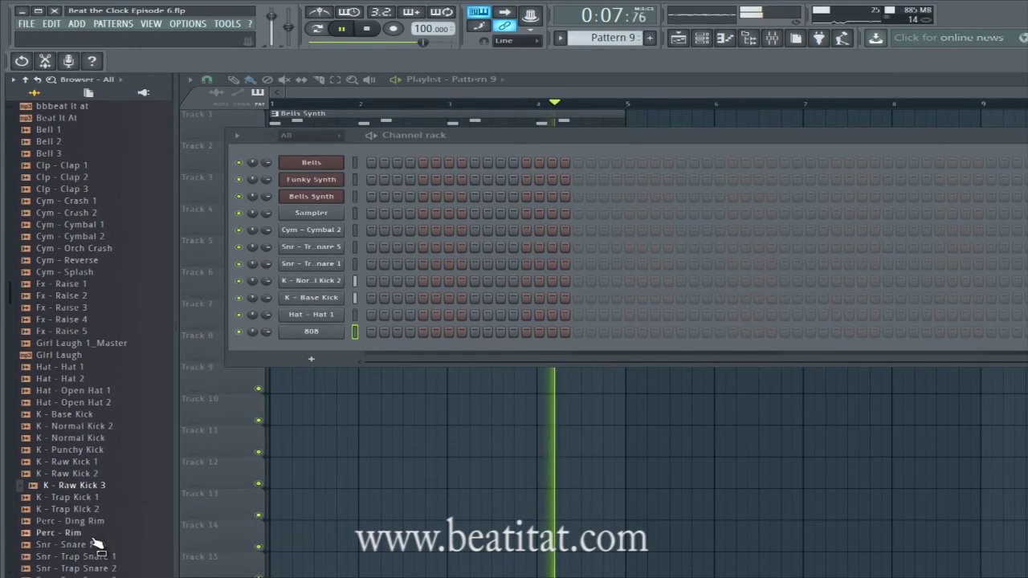
{"action": "left_click", "coordinate": [87, 524]}
{"action": "left_click_drag", "start_coordinate": [87, 531], "coordinate": [136, 410]}
{"action": "left_click", "coordinate": [60, 452]}
{"action": "left_click", "coordinate": [73, 511]}
{"action": "left_click_drag", "start_coordinate": [74, 520], "coordinate": [472, 355]}
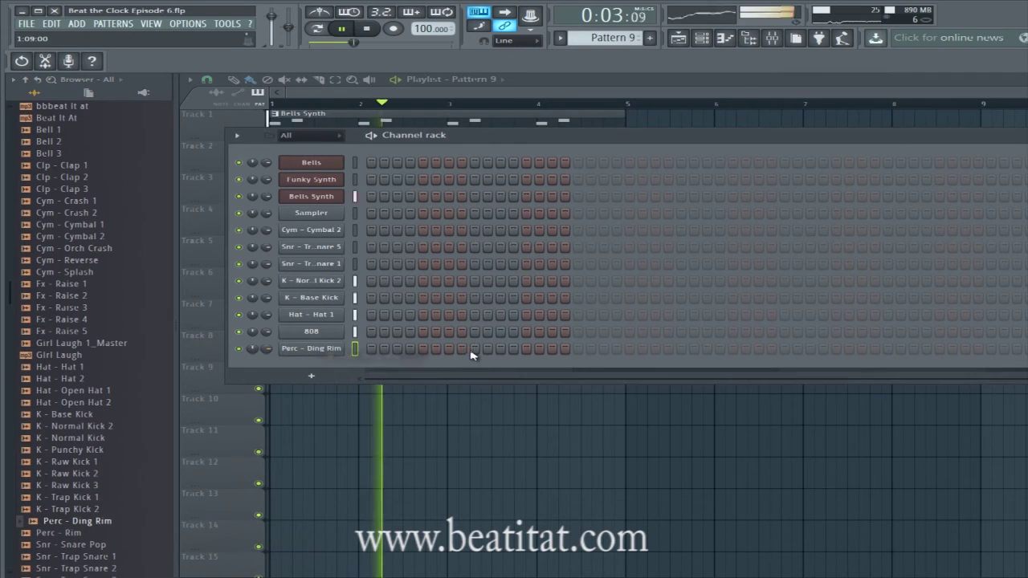
Step: Program a Ding Rim hit on the fourth beat of all four bars and place the pattern on playlist Track 9
{"action": "left_click", "coordinate": [735, 350]}
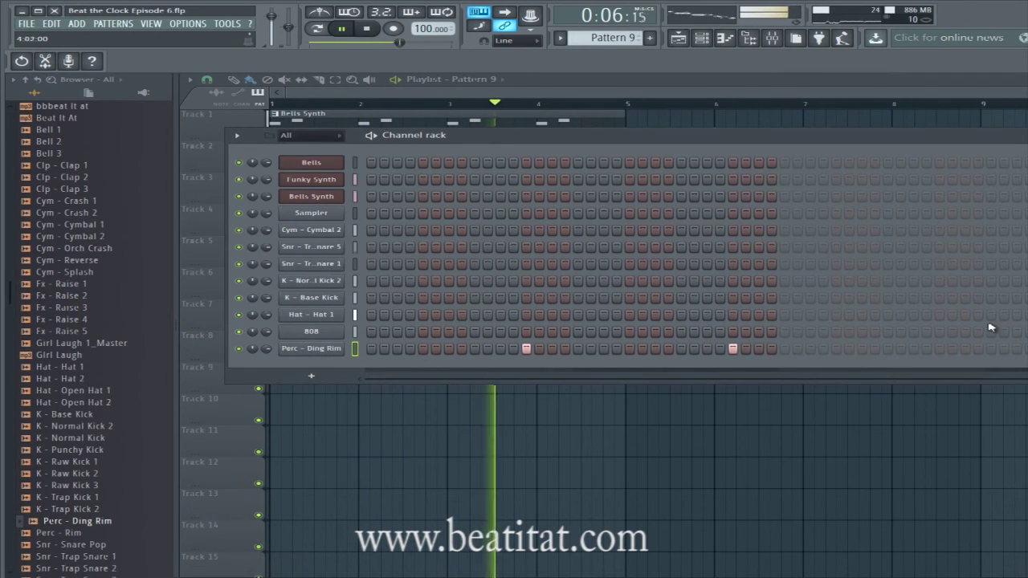
{"action": "left_click", "coordinate": [940, 349]}
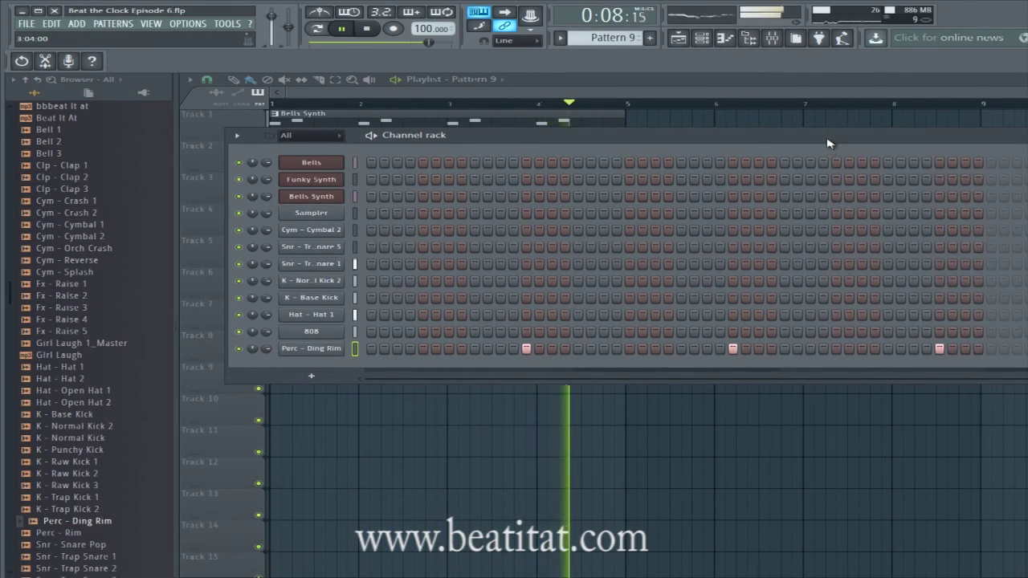
{"action": "left_click_drag", "start_coordinate": [828, 141], "coordinate": [721, 147]}
{"action": "left_click_drag", "start_coordinate": [864, 146], "coordinate": [754, 136]}
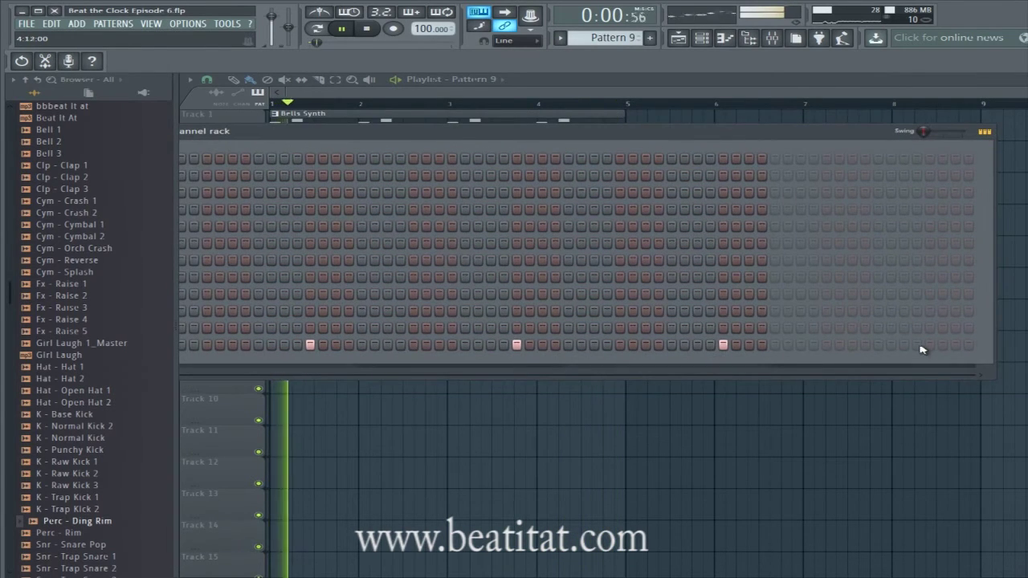
{"action": "key", "text": "F6"}
{"action": "left_click", "coordinate": [280, 386]}
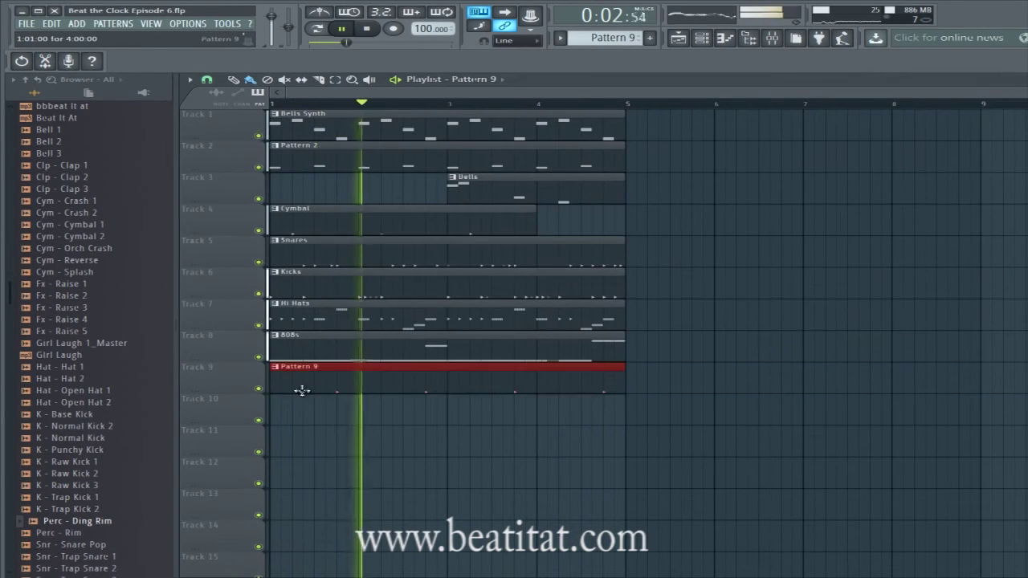
Step: Bring the Perc - Ding Rim channel back into view and rename its pattern to Ding
{"action": "left_click", "coordinate": [680, 38]}
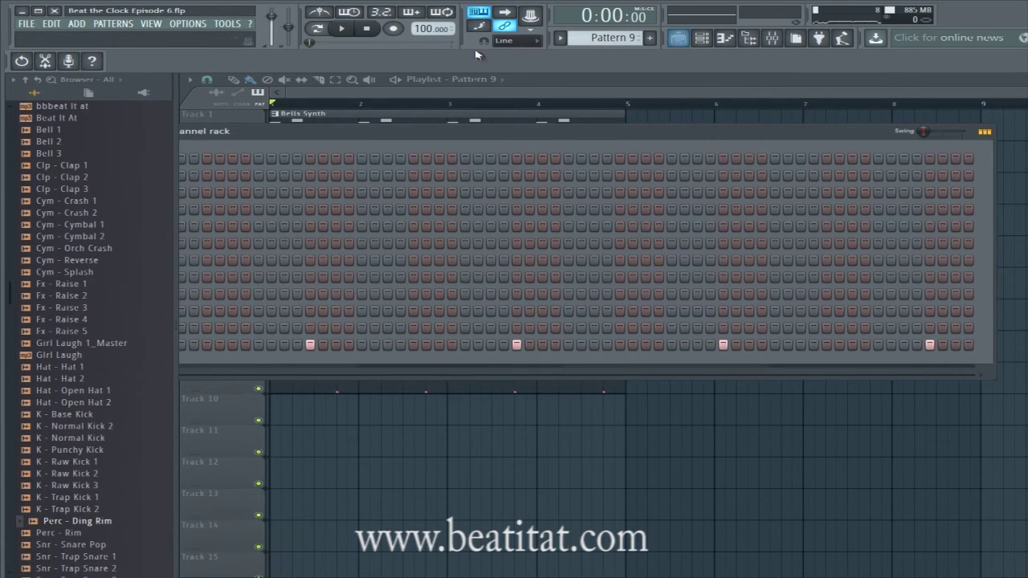
{"action": "left_click_drag", "start_coordinate": [461, 131], "coordinate": [698, 150]}
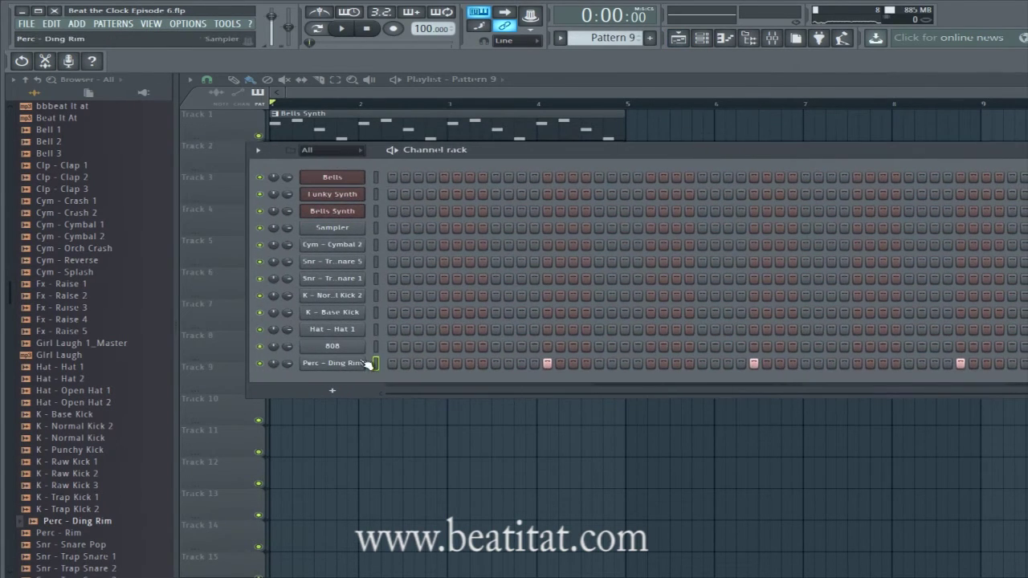
{"action": "key", "text": "F2"}
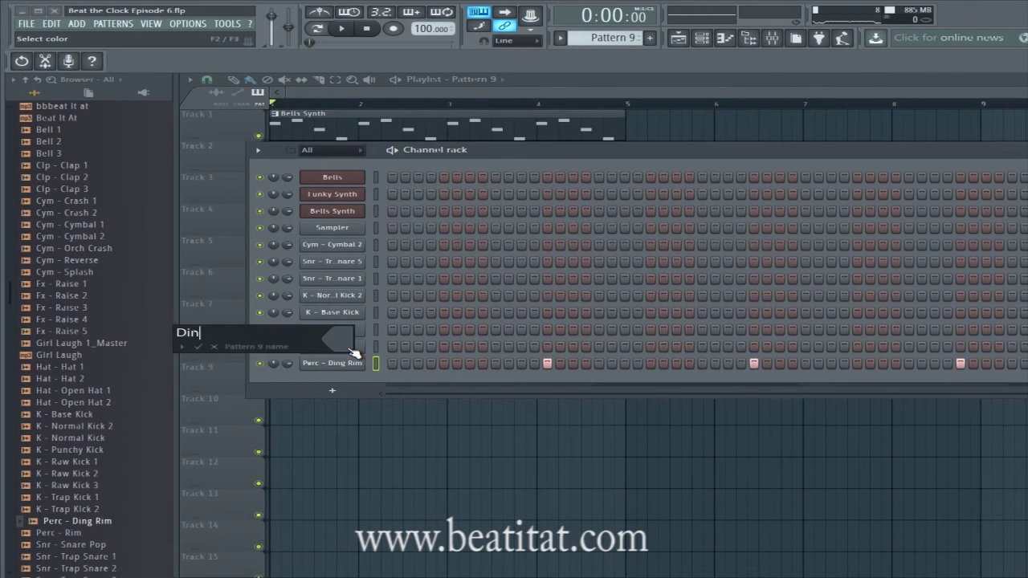
Step: Route the Perc - Ding Rim channel to mixer track 10 and return to the playlist
{"action": "left_click", "coordinate": [773, 40]}
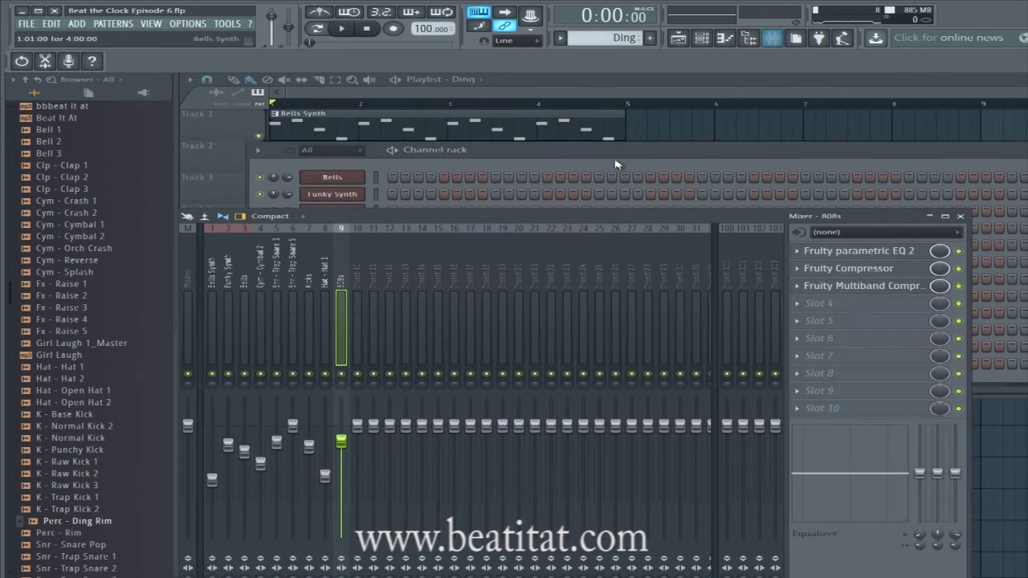
{"action": "right_click", "coordinate": [359, 306]}
{"action": "mouse_move", "coordinate": [412, 292]}
{"action": "left_click", "coordinate": [603, 293]}
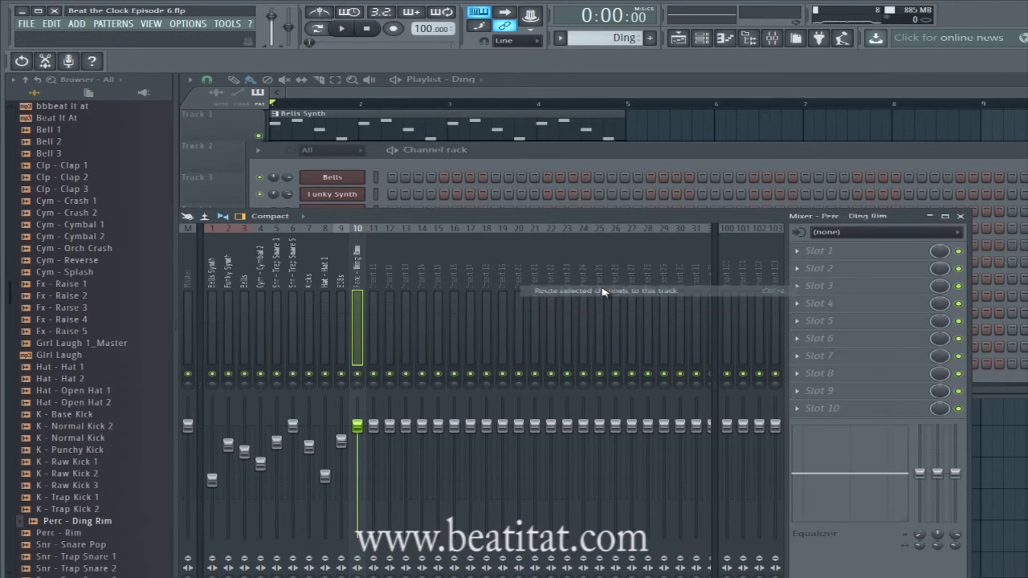
{"action": "left_click", "coordinate": [352, 81]}
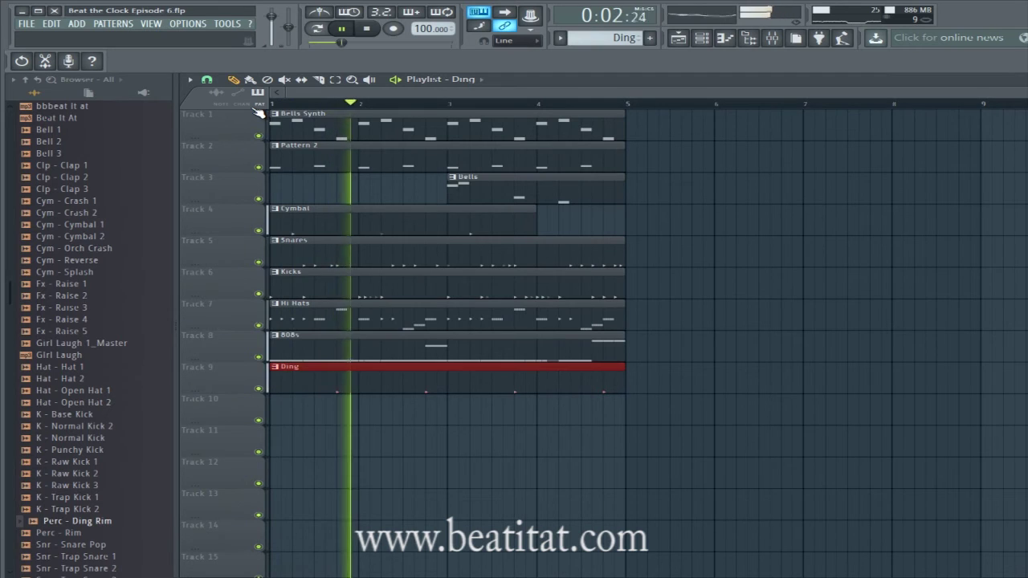
Step: Select all playlist clips to mark bars 1 to 4, clear the clip selection and hide the browser
{"action": "key", "text": "ctrl+a"}
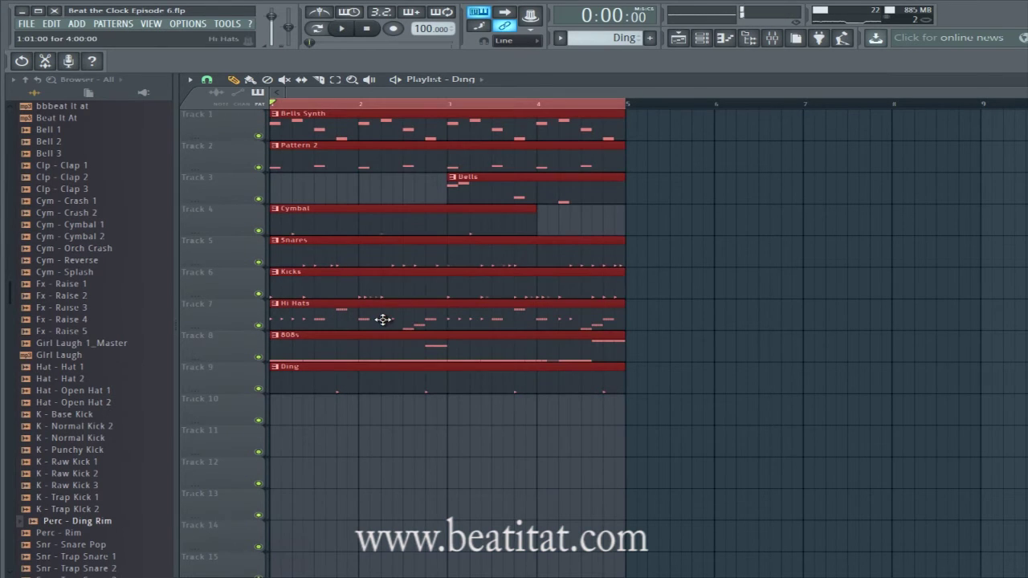
{"action": "key", "text": "ctrl+d"}
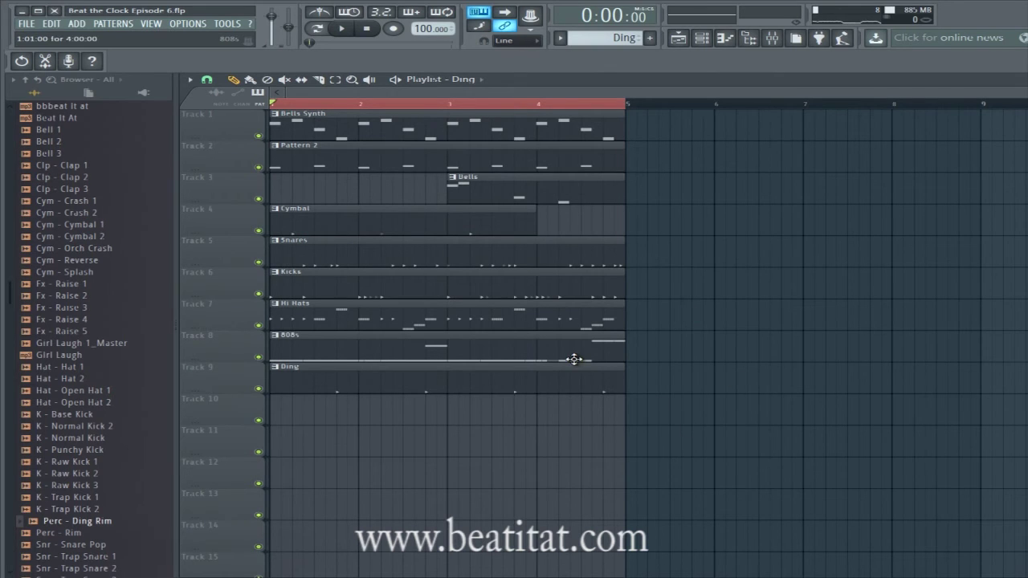
{"action": "left_click", "coordinate": [751, 45]}
{"action": "left_click", "coordinate": [750, 45]}
{"action": "left_click", "coordinate": [750, 47]}
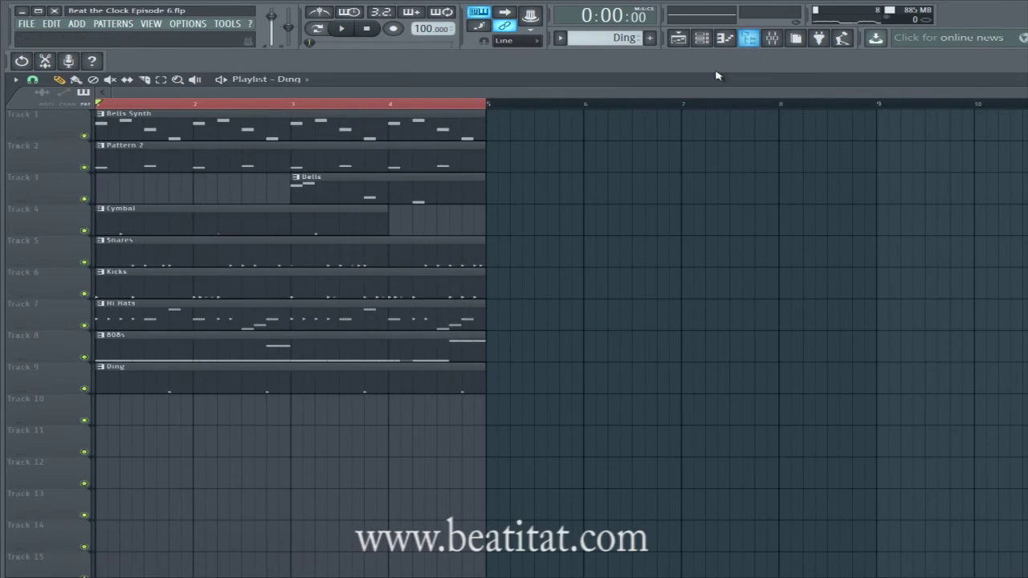
Step: Duplicate all the four-bar playlist clips to bar 5, and copy the resulting eight-bar arrangement to bar 9 to fill 16 bars
{"action": "key", "text": "ctrl+a"}
{"action": "left_click_drag", "start_coordinate": [379, 269], "coordinate": [764, 318]}
{"action": "key", "text": "ctrl+a"}
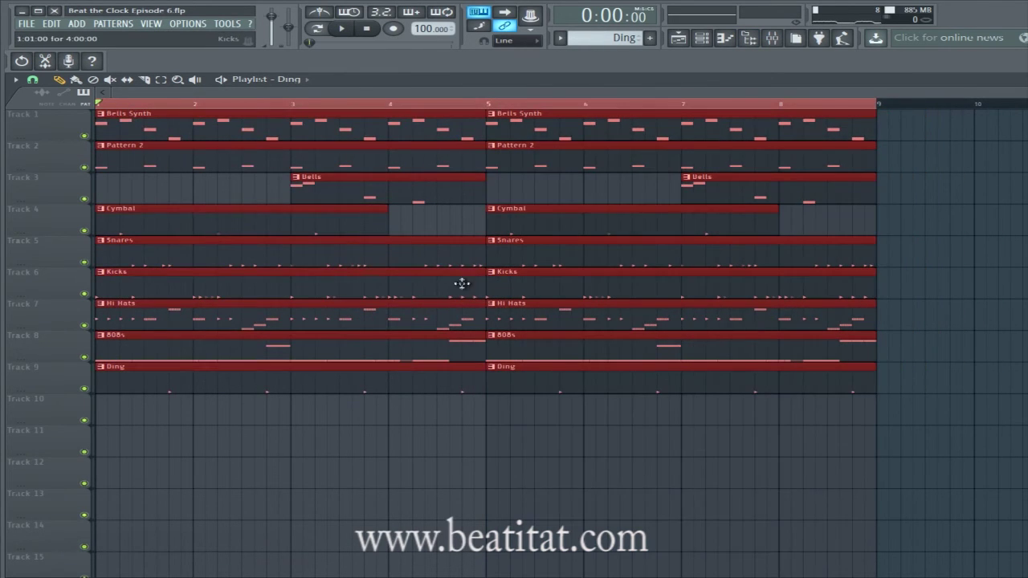
{"action": "left_click_drag", "start_coordinate": [287, 282], "coordinate": [1024, 306]}
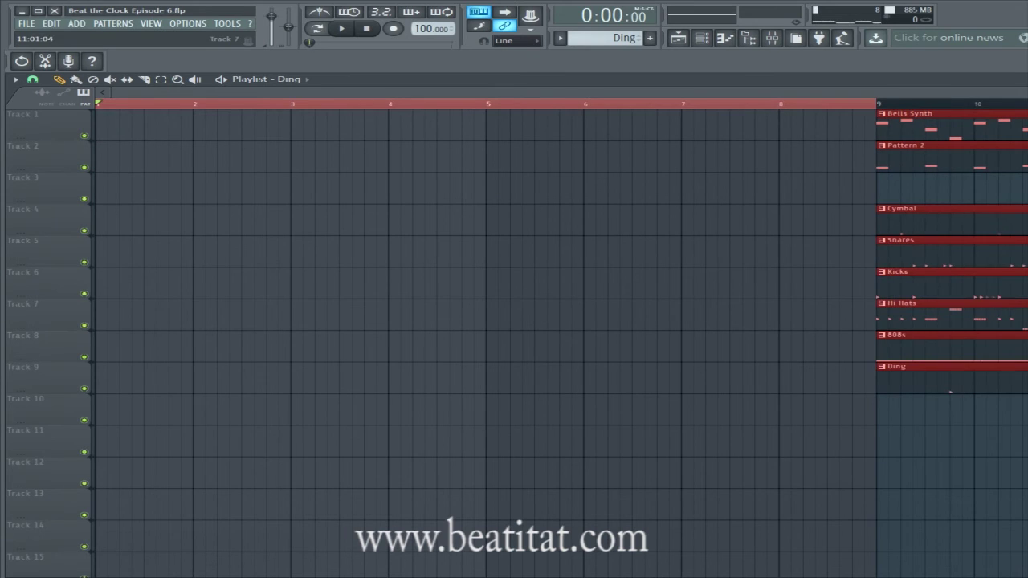
{"action": "scroll", "coordinate": [933, 474], "scroll_direction": "down", "scroll_amount": 3}
{"action": "key", "text": "ctrl+a"}
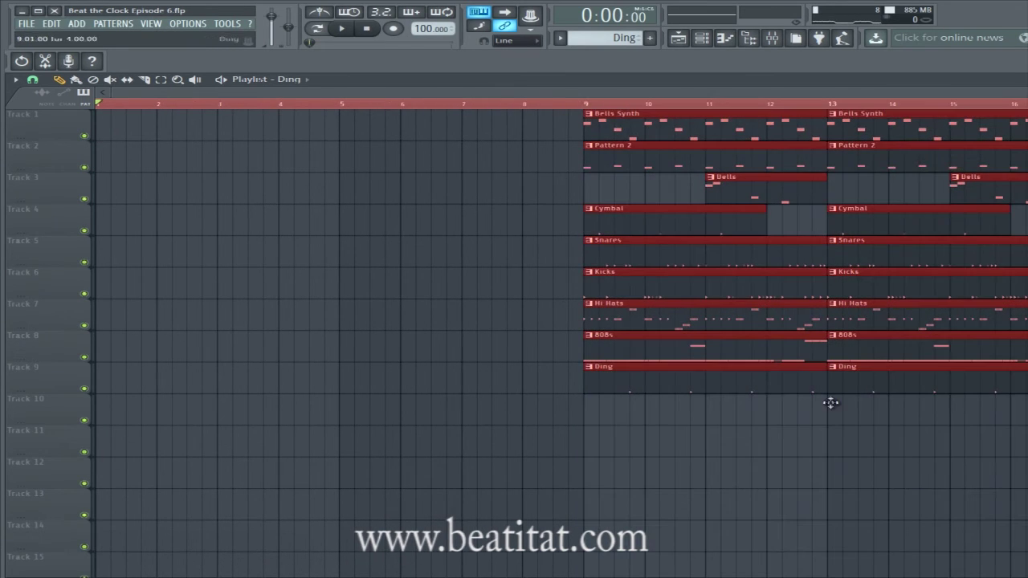
{"action": "left_click_drag", "start_coordinate": [679, 361], "coordinate": [190, 361]}
{"action": "right_click", "coordinate": [448, 423]}
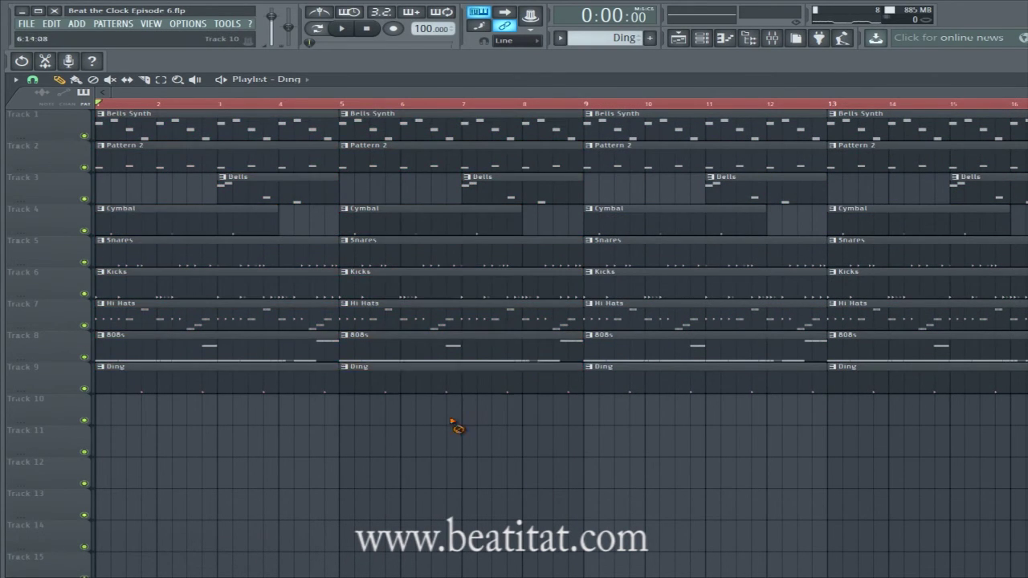
Step: Delete the Ding, 808s and Hi Hats clips from bars 1 to 8 and the Kicks and Snares clips from bars 5 to 8
{"action": "right_click", "coordinate": [427, 384]}
{"action": "right_click", "coordinate": [386, 357]}
{"action": "right_click", "coordinate": [314, 372]}
{"action": "right_click", "coordinate": [272, 358]}
{"action": "right_click", "coordinate": [310, 320]}
{"action": "right_click", "coordinate": [340, 309]}
{"action": "right_click", "coordinate": [366, 285]}
{"action": "right_click", "coordinate": [419, 259]}
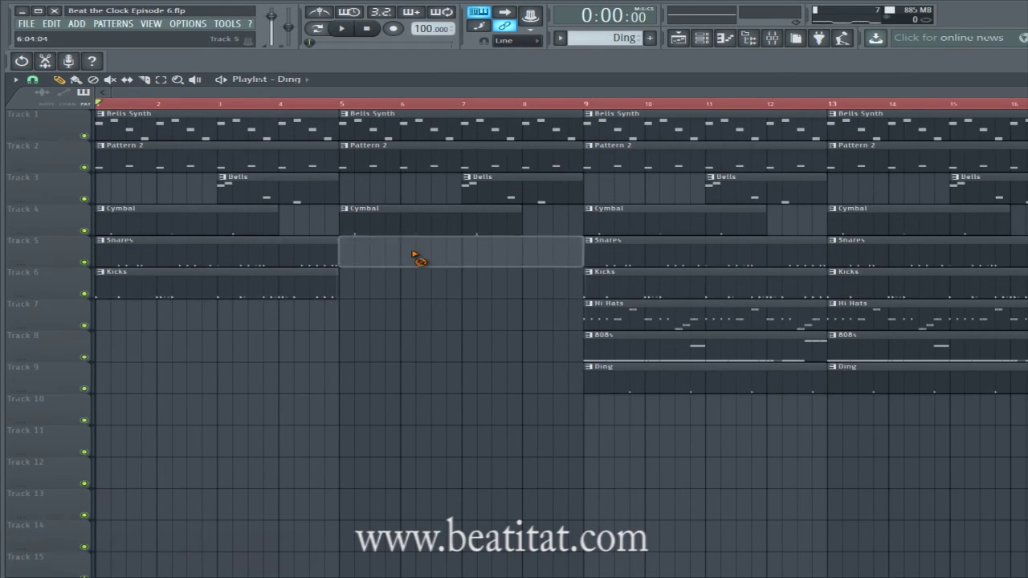
Step: Clear the remaining drum and cymbal clips before bar 9 plus the first Bells clip, and add a Bells clip at bar 13 on Track 3
{"action": "right_click", "coordinate": [321, 262]}
{"action": "right_click", "coordinate": [281, 289]}
{"action": "right_click", "coordinate": [212, 231]}
{"action": "right_click", "coordinate": [382, 225]}
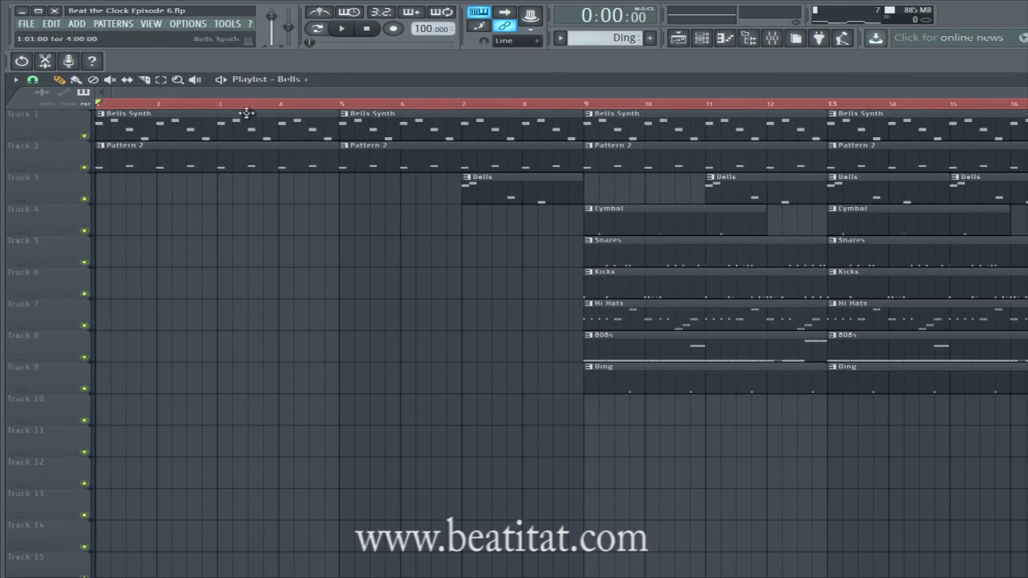
{"action": "left_click", "coordinate": [102, 107]}
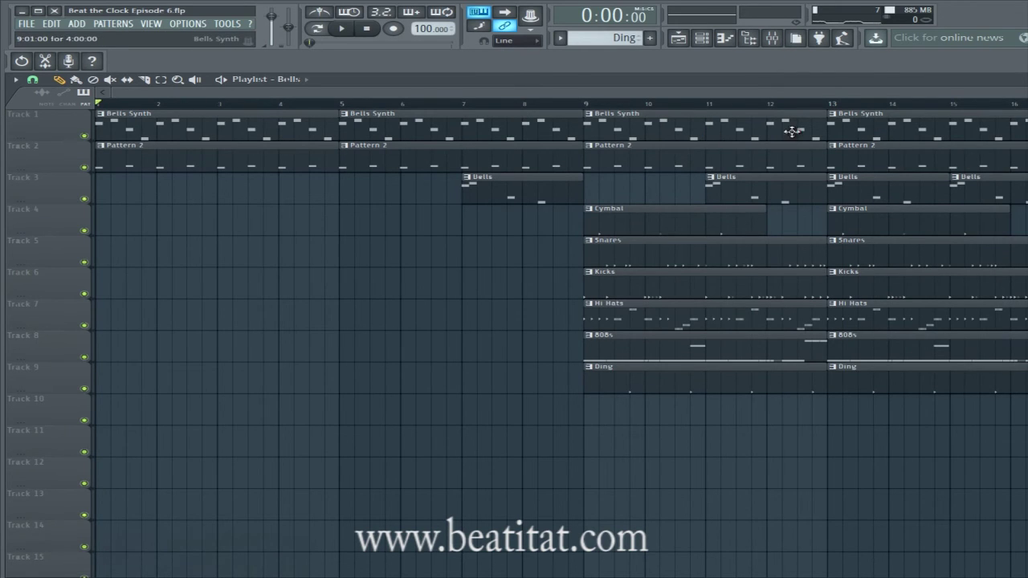
Step: Load Gross Beat into the first effect slot of the Master mixer track
{"action": "left_click", "coordinate": [774, 39]}
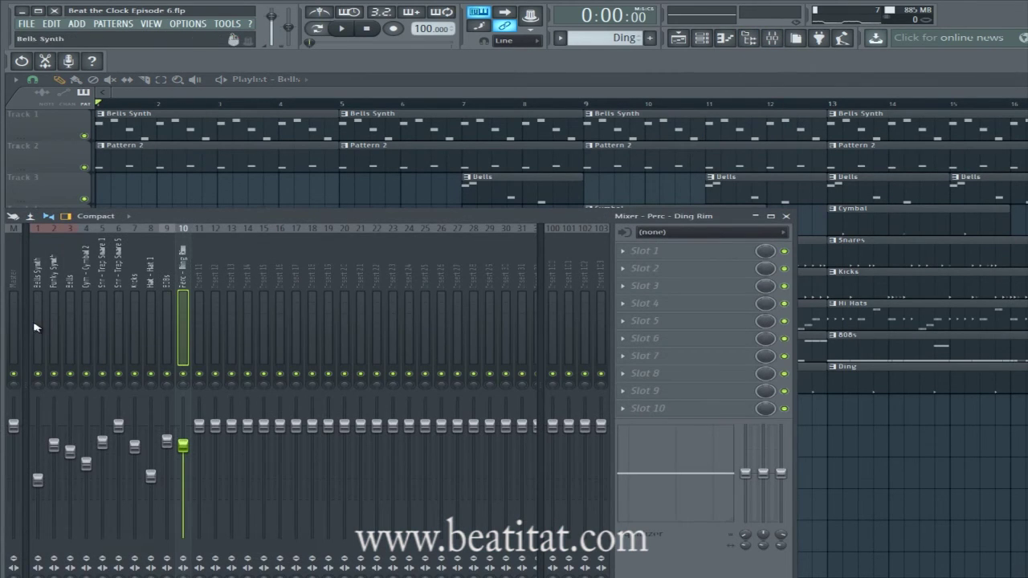
{"action": "scroll", "coordinate": [35, 328], "scroll_direction": "down", "scroll_amount": 2}
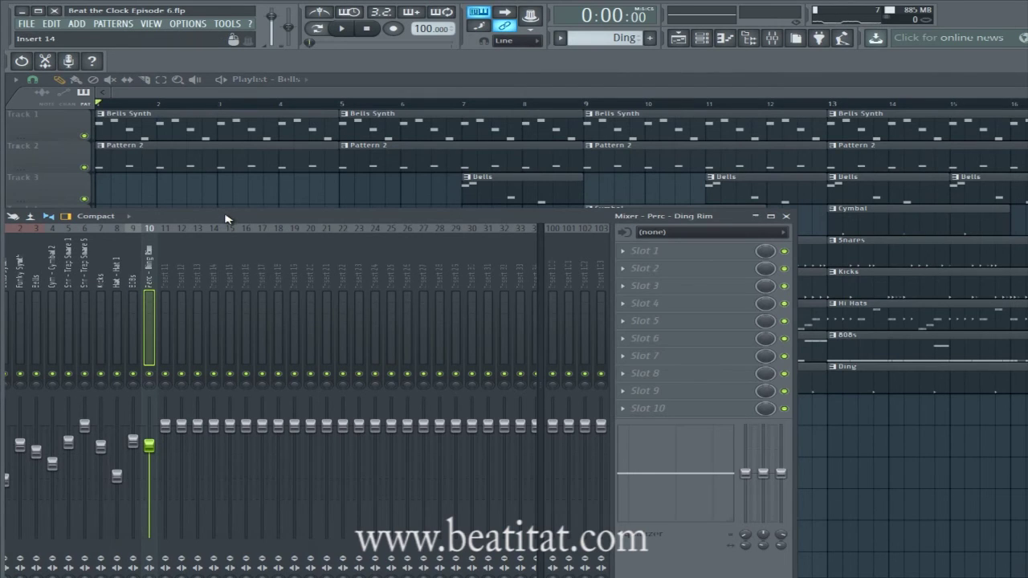
{"action": "left_click_drag", "start_coordinate": [226, 218], "coordinate": [357, 212]}
{"action": "scroll", "coordinate": [126, 242], "scroll_direction": "up", "scroll_amount": 2}
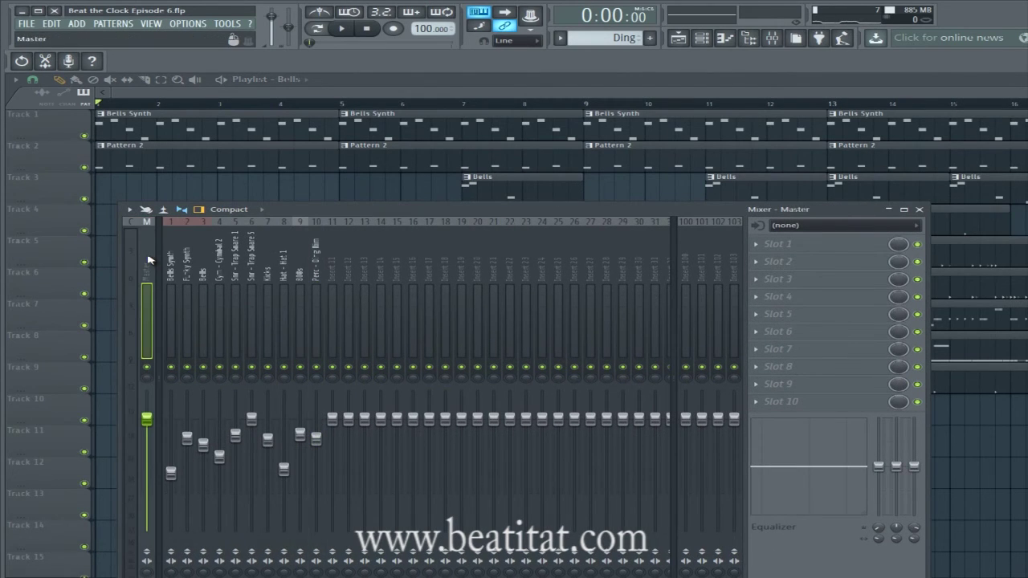
{"action": "left_click", "coordinate": [777, 251]}
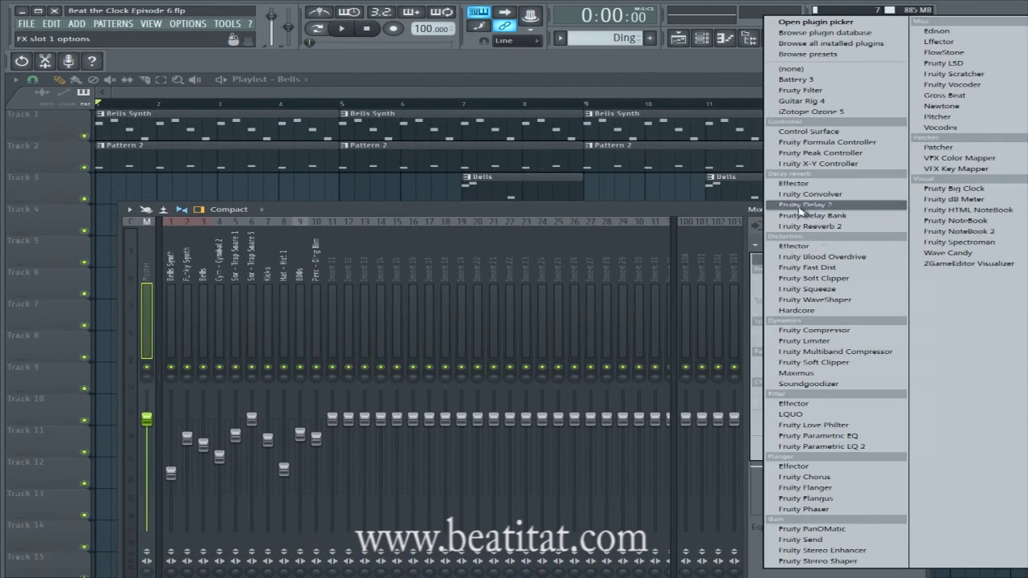
{"action": "left_click", "coordinate": [979, 102]}
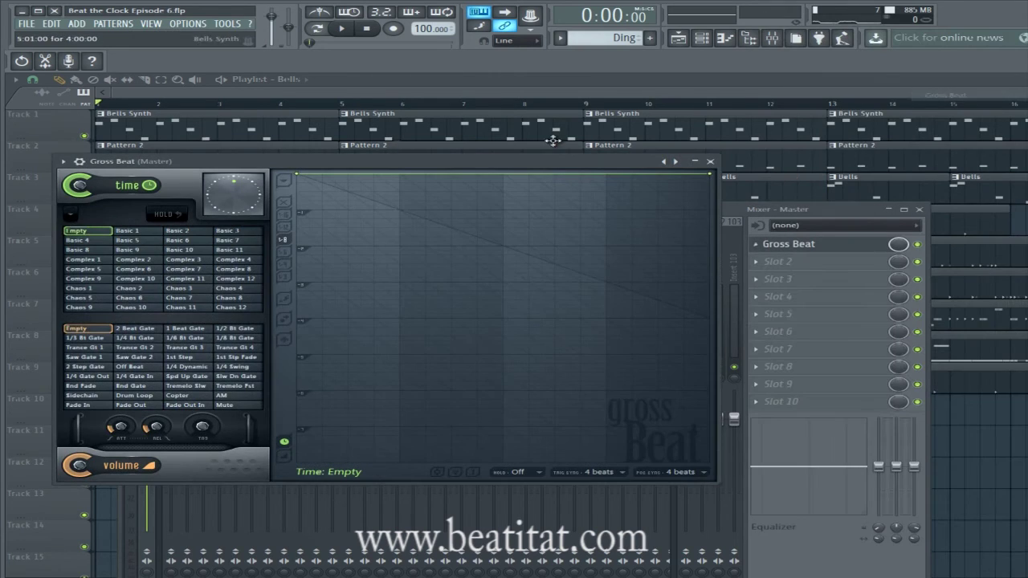
Step: Load Gross Beat's Momentary preset, set its time effect to 1/2 Speed and close the plugin
{"action": "left_click", "coordinate": [62, 162]}
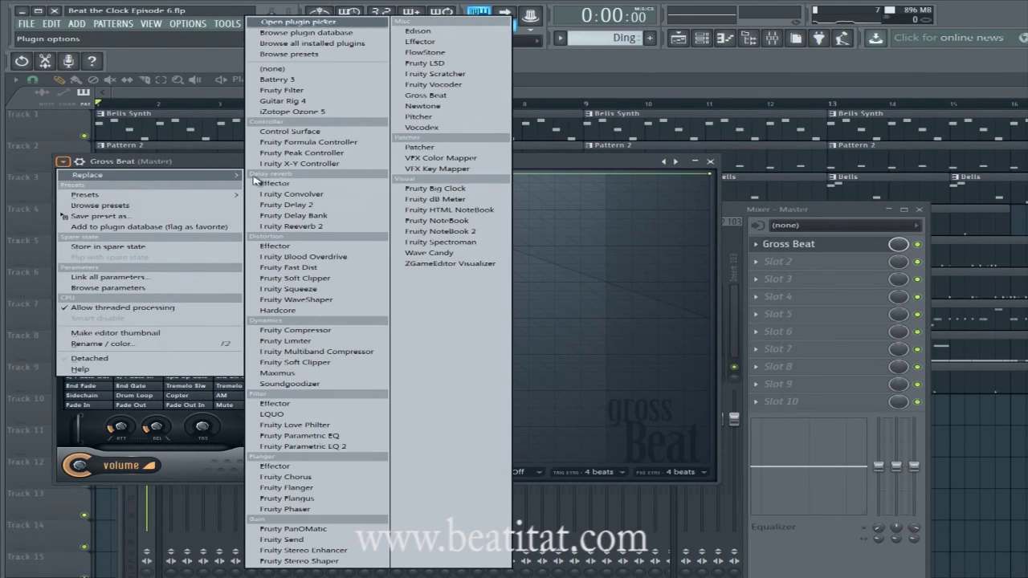
{"action": "mouse_move", "coordinate": [231, 195]}
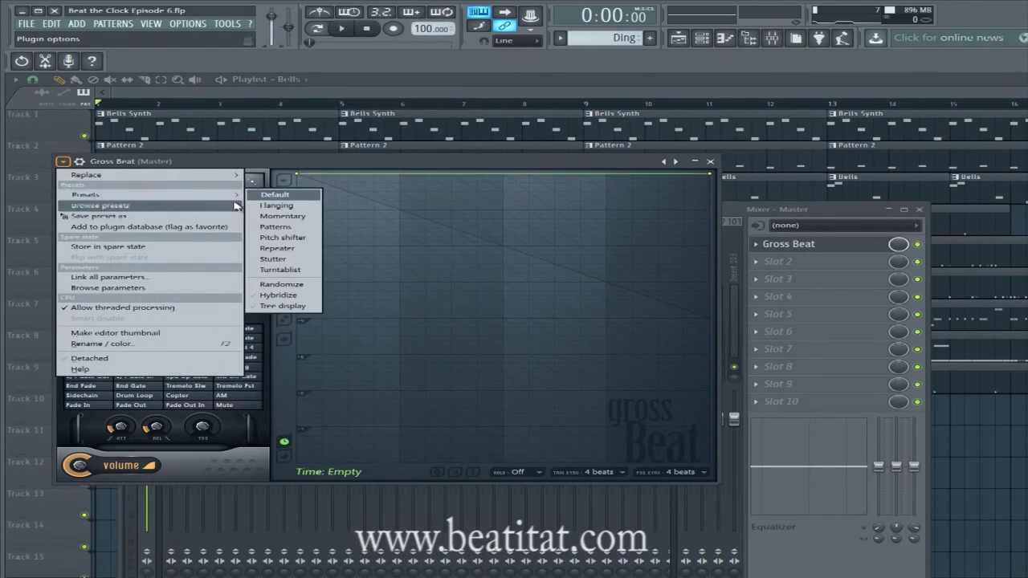
{"action": "left_click", "coordinate": [310, 217]}
{"action": "left_click", "coordinate": [183, 298]}
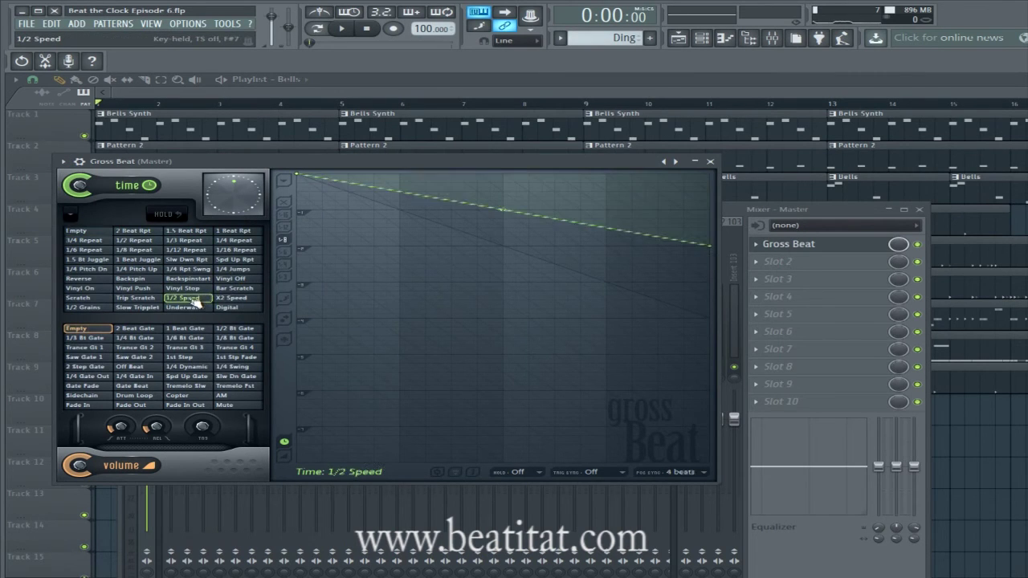
{"action": "left_click", "coordinate": [238, 299]}
{"action": "left_click", "coordinate": [201, 299]}
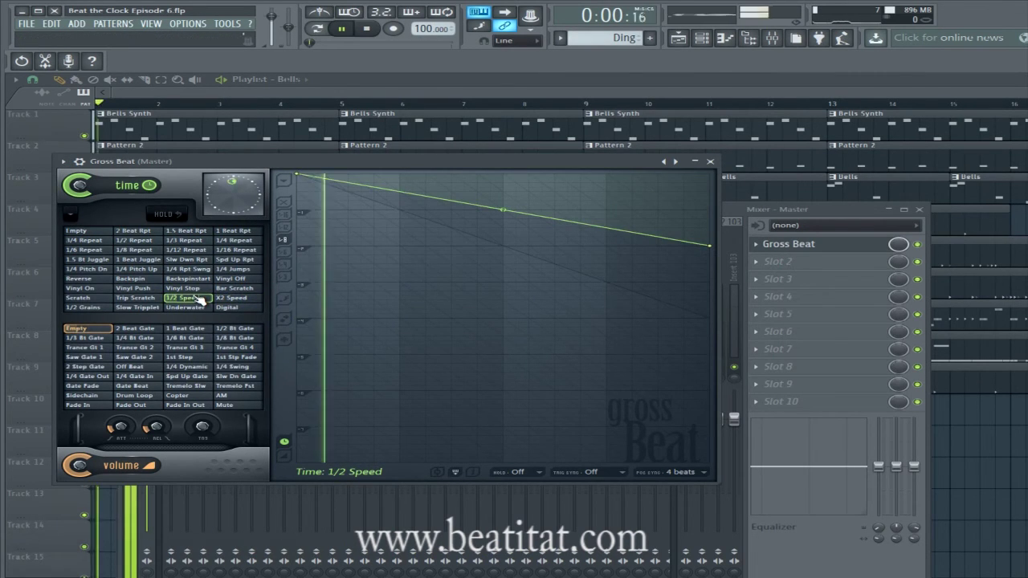
{"action": "left_click", "coordinate": [711, 161]}
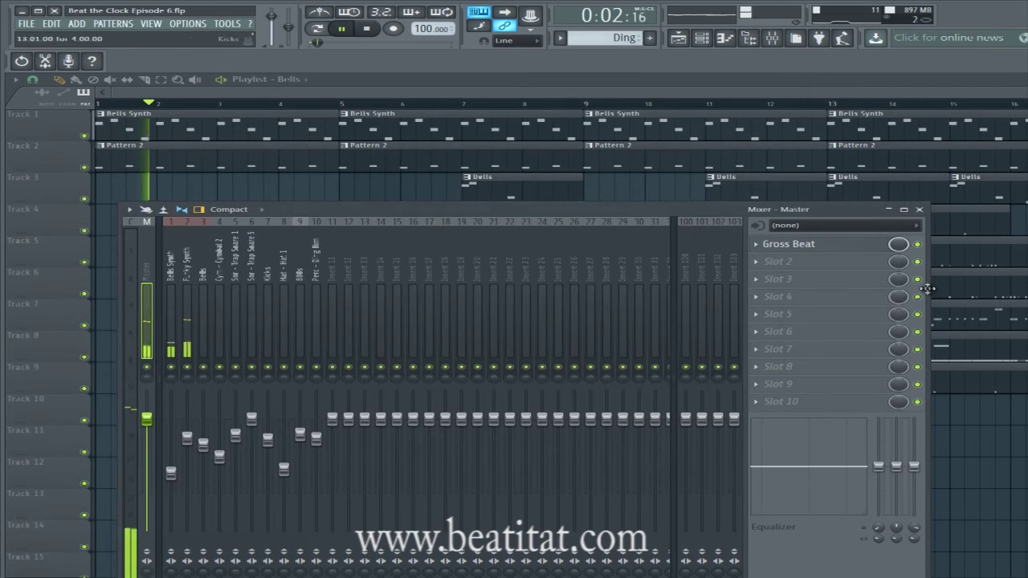
Step: Create an automation clip for Gross Beat's mix level and shape it to drop from full at bar 8 to zero from bar 9 onward
{"action": "right_click", "coordinate": [899, 245]}
{"action": "left_click", "coordinate": [937, 321]}
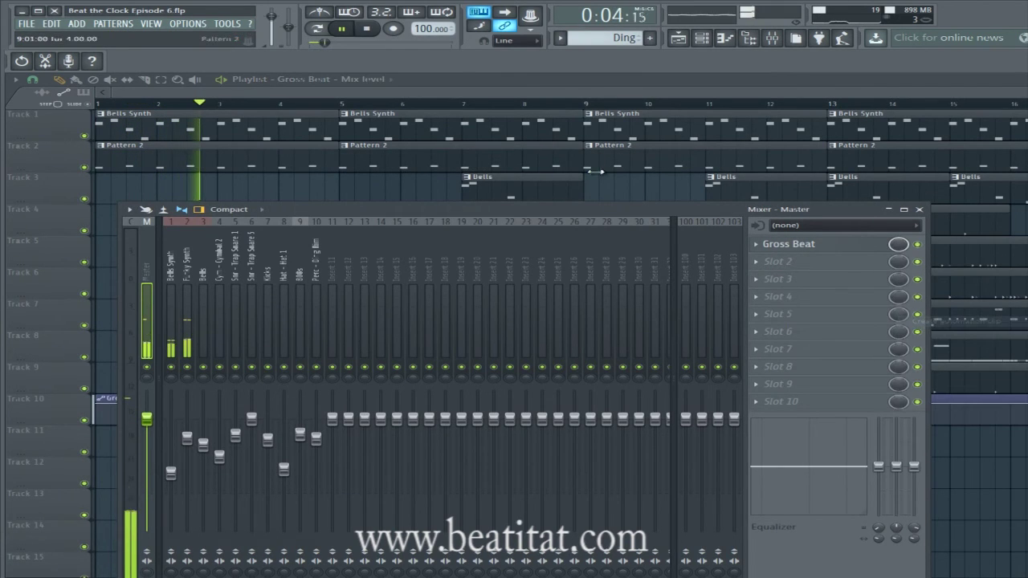
{"action": "key", "text": "F9"}
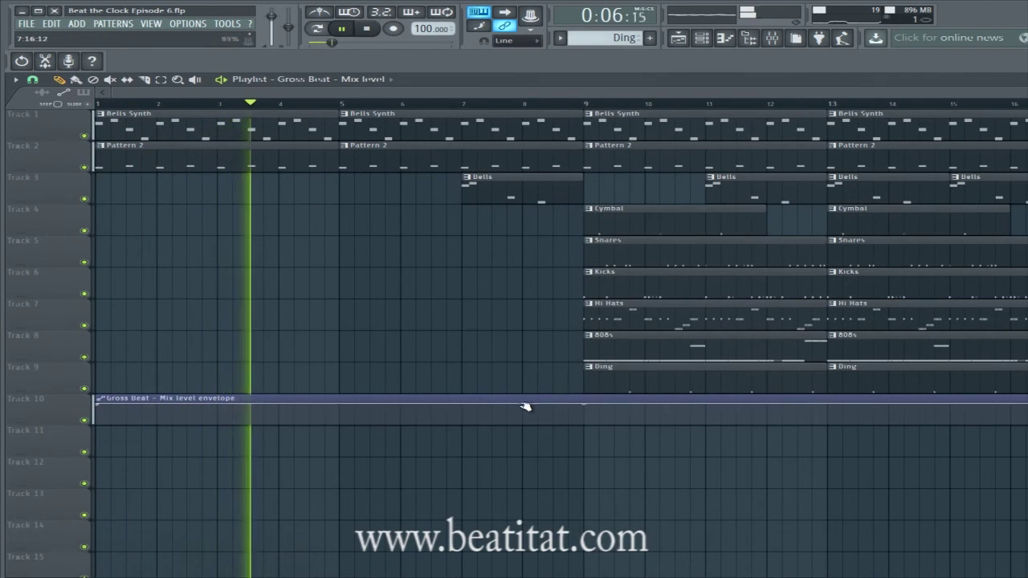
{"action": "left_click_drag", "start_coordinate": [521, 397], "coordinate": [584, 424]}
{"action": "left_click_drag", "start_coordinate": [1027, 404], "coordinate": [1027, 425]}
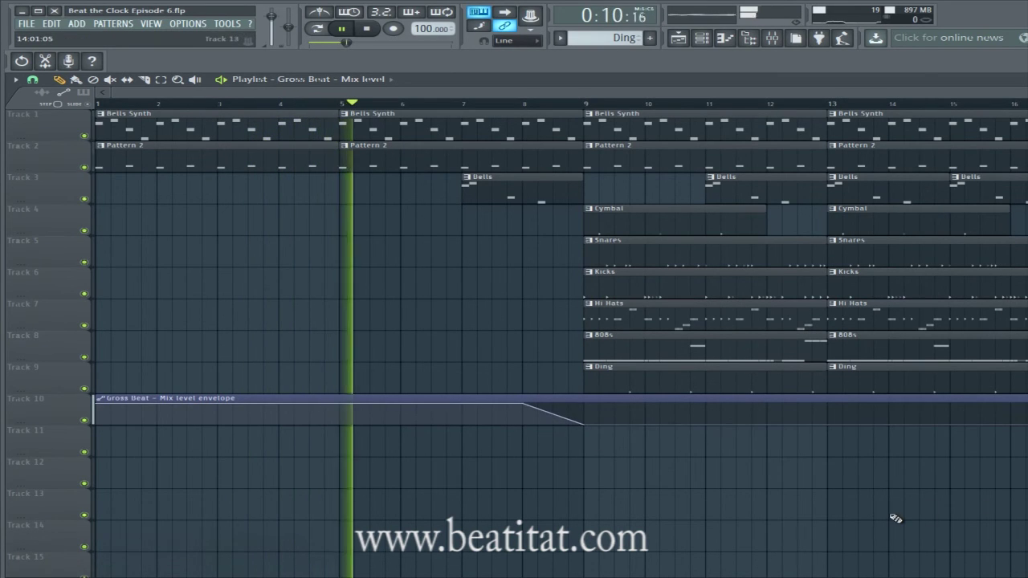
Step: Save the project while the arrangement plays through, and stop playback at the end
{"action": "left_click", "coordinate": [25, 24]}
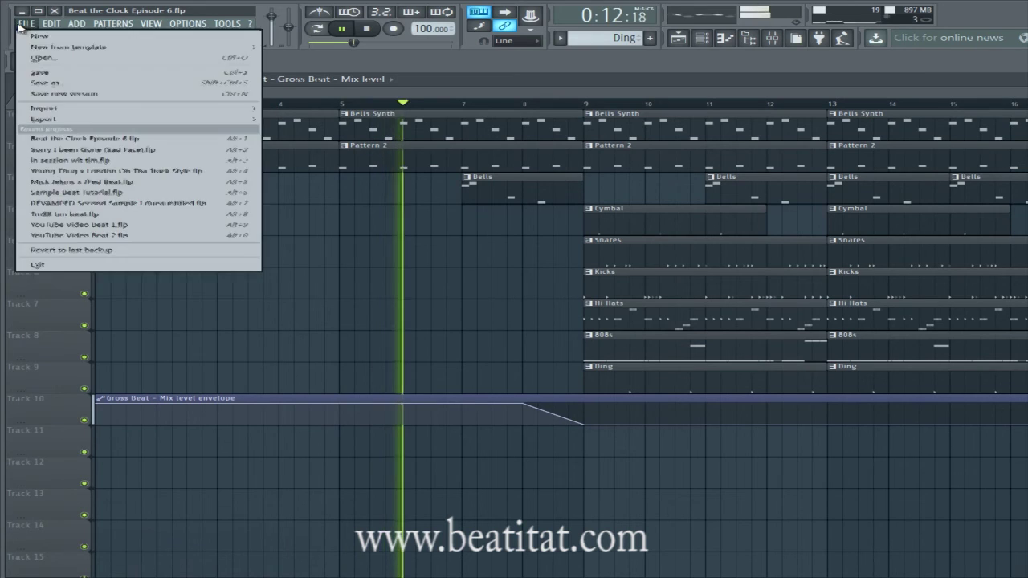
{"action": "left_click", "coordinate": [53, 74]}
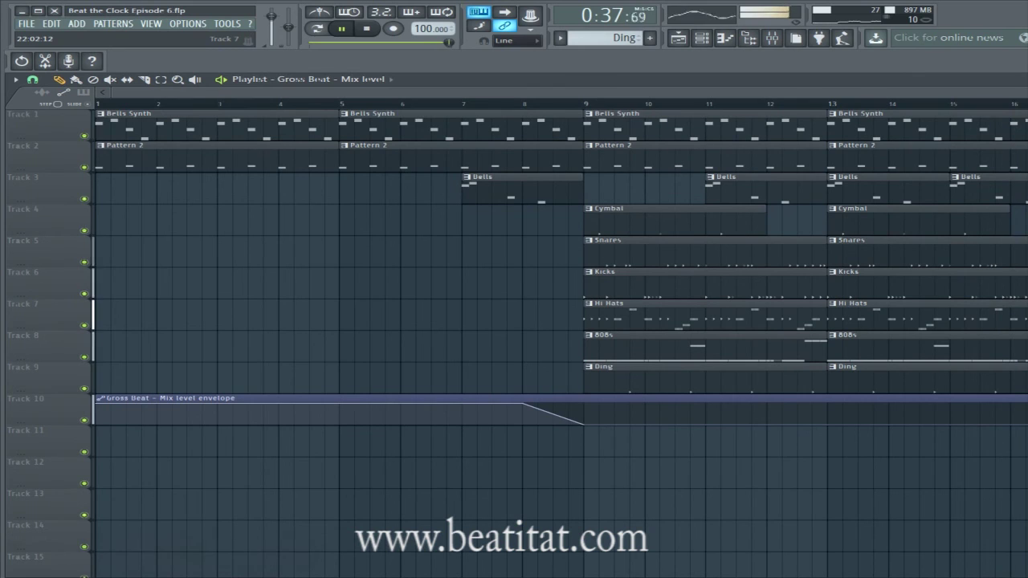
{"action": "key", "text": "space"}
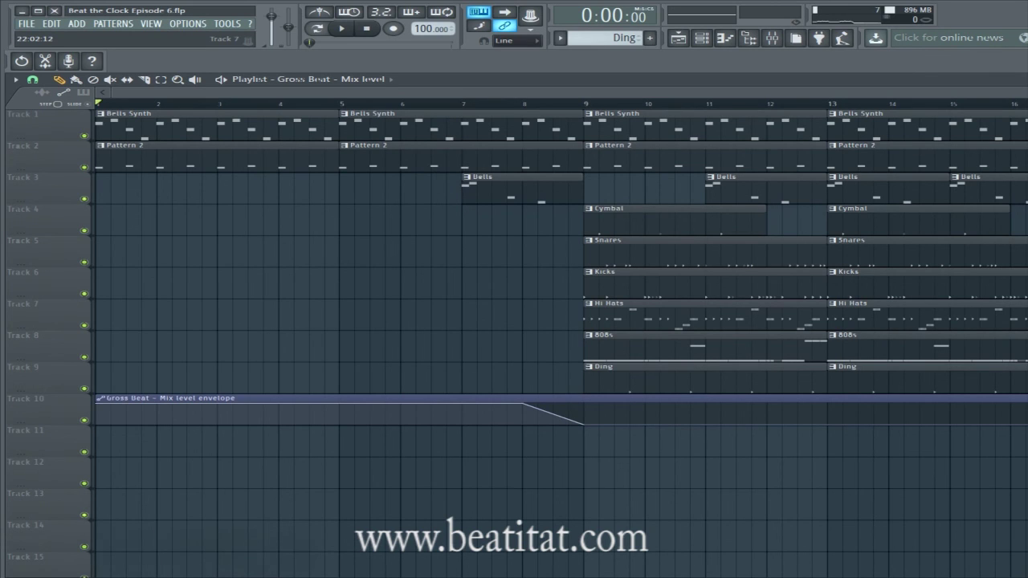
Step: Save the finished project again and minimize the program window
{"action": "left_click", "coordinate": [30, 25]}
{"action": "left_click", "coordinate": [36, 71]}
{"action": "left_click", "coordinate": [21, 11]}
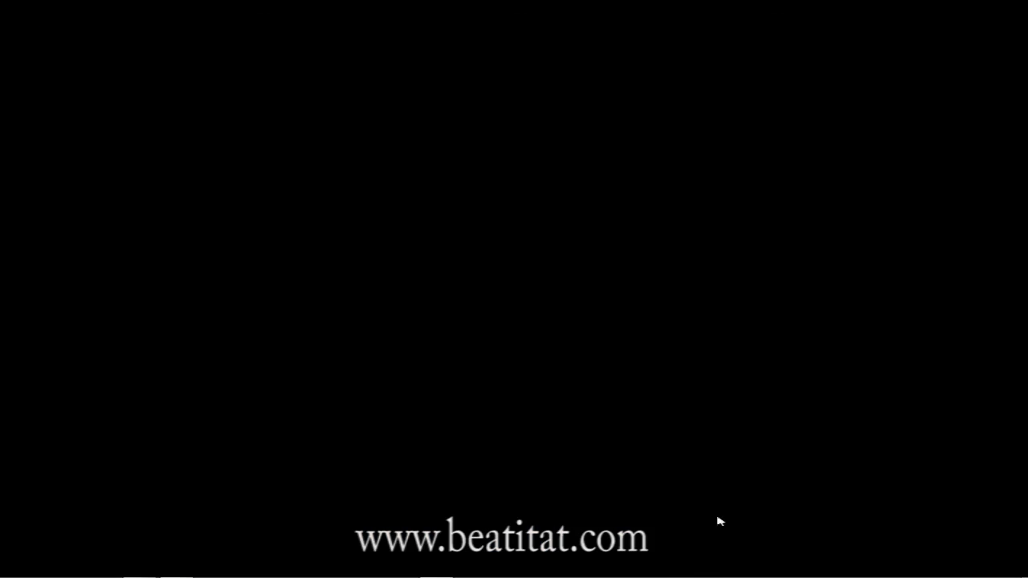